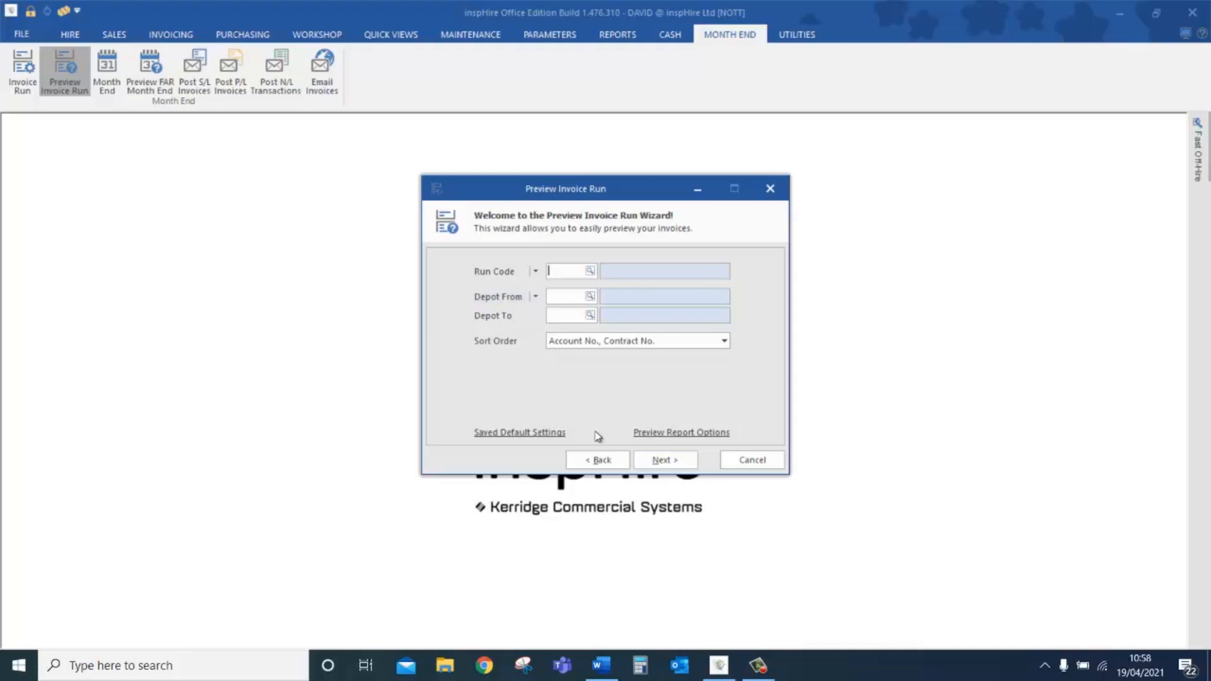
Set up the preview invoice run for all depots with Continuing Hires & Deferred Items, sales orders and a standard invoice run
left_click(667, 459)
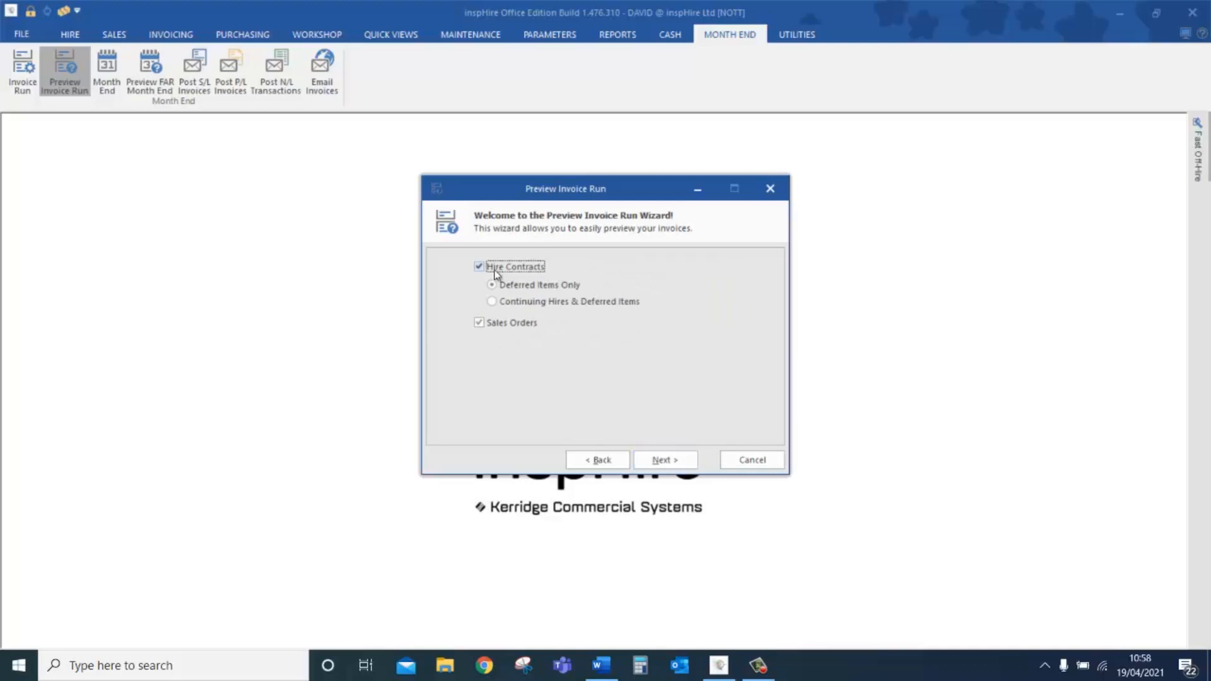
left_click(530, 303)
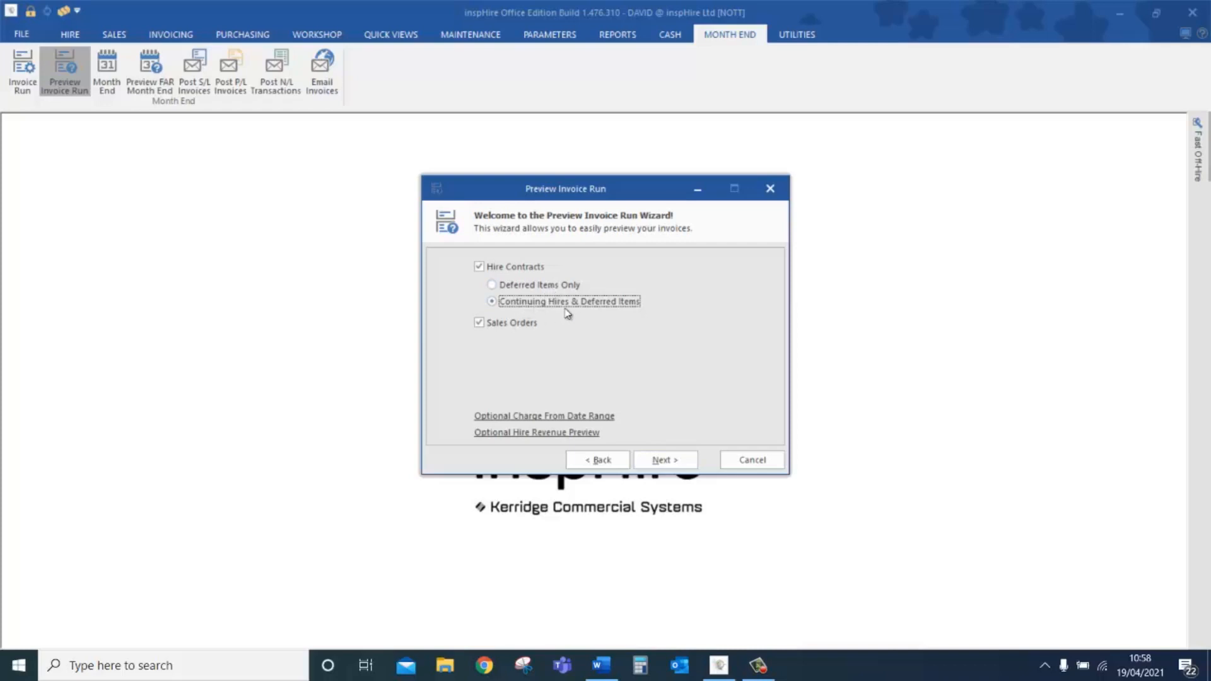
left_click(668, 460)
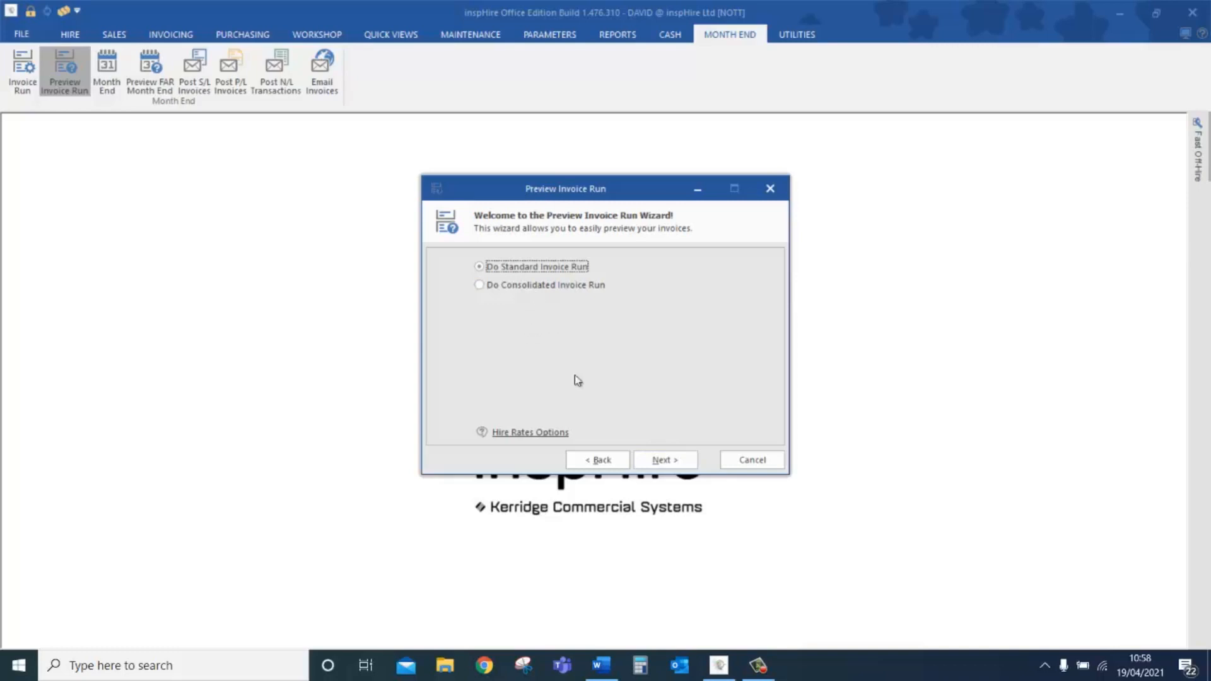
left_click(664, 460)
Set the preview run's invoice date to 02/05/2021, generate the preview and check the first two pages of its report
left_click(593, 280)
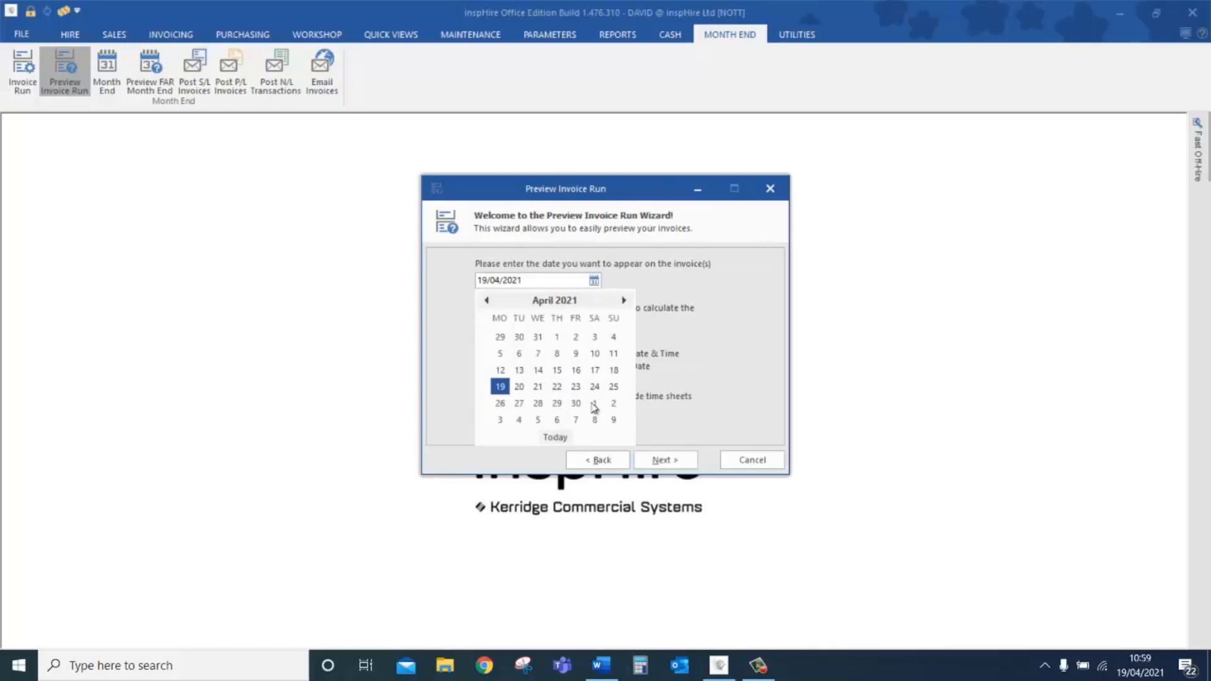
left_click(614, 404)
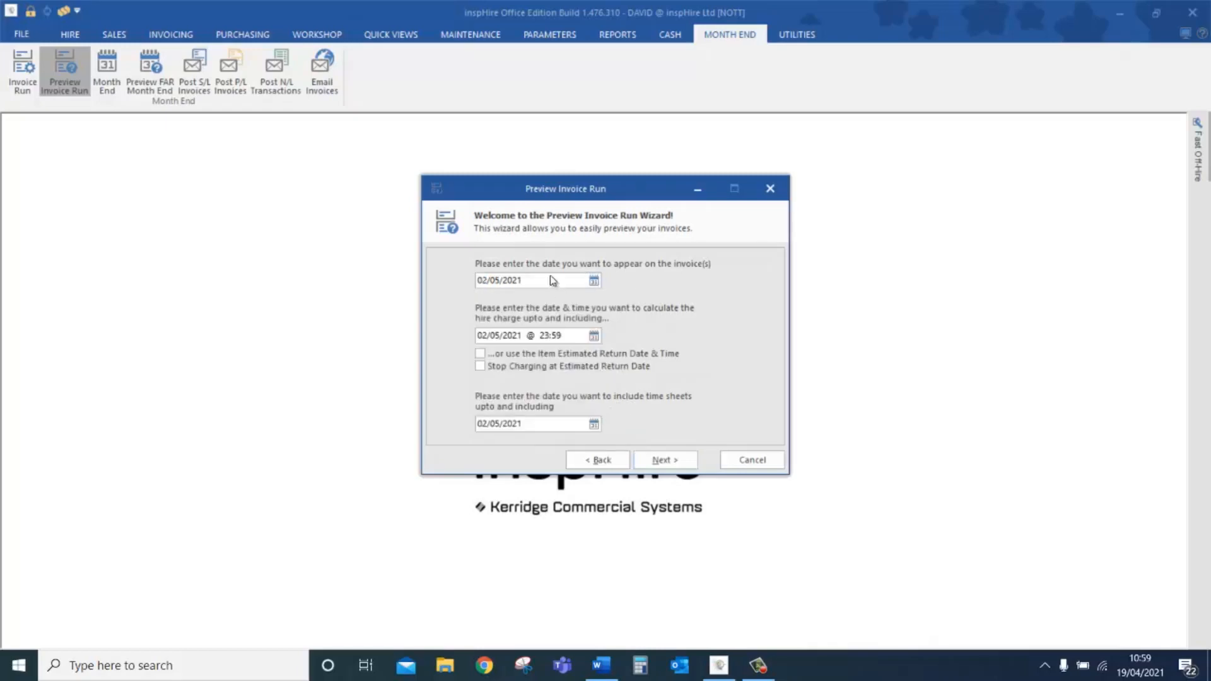
left_click(666, 461)
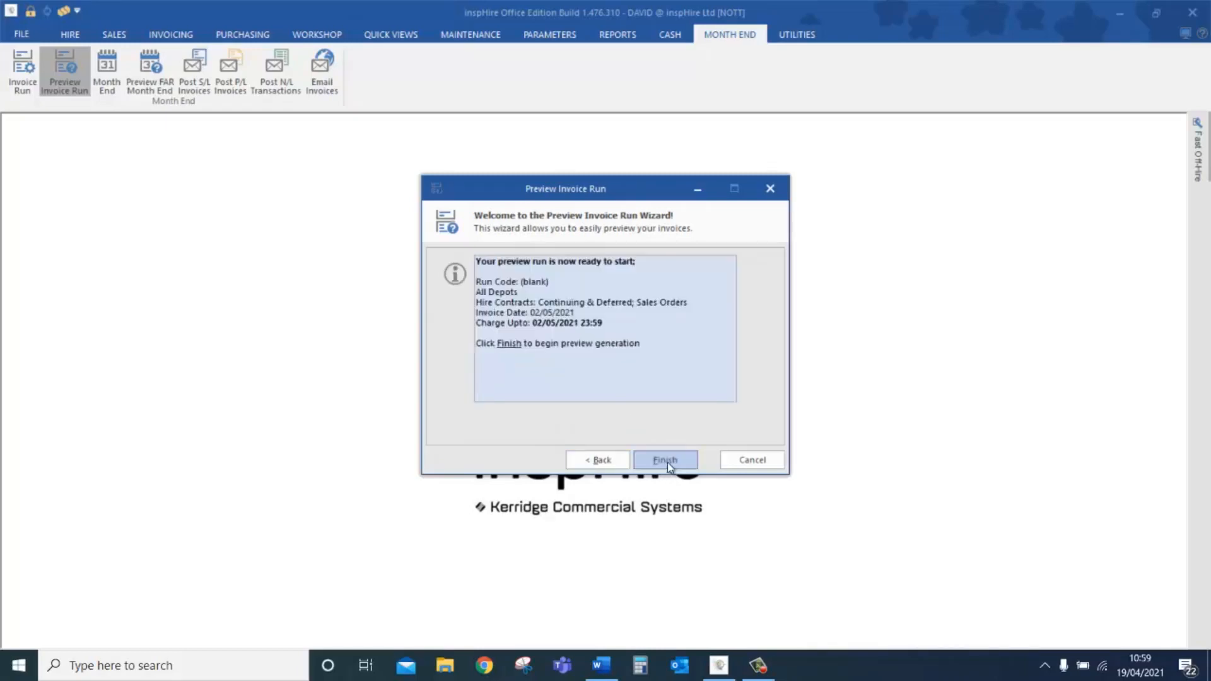
left_click(667, 462)
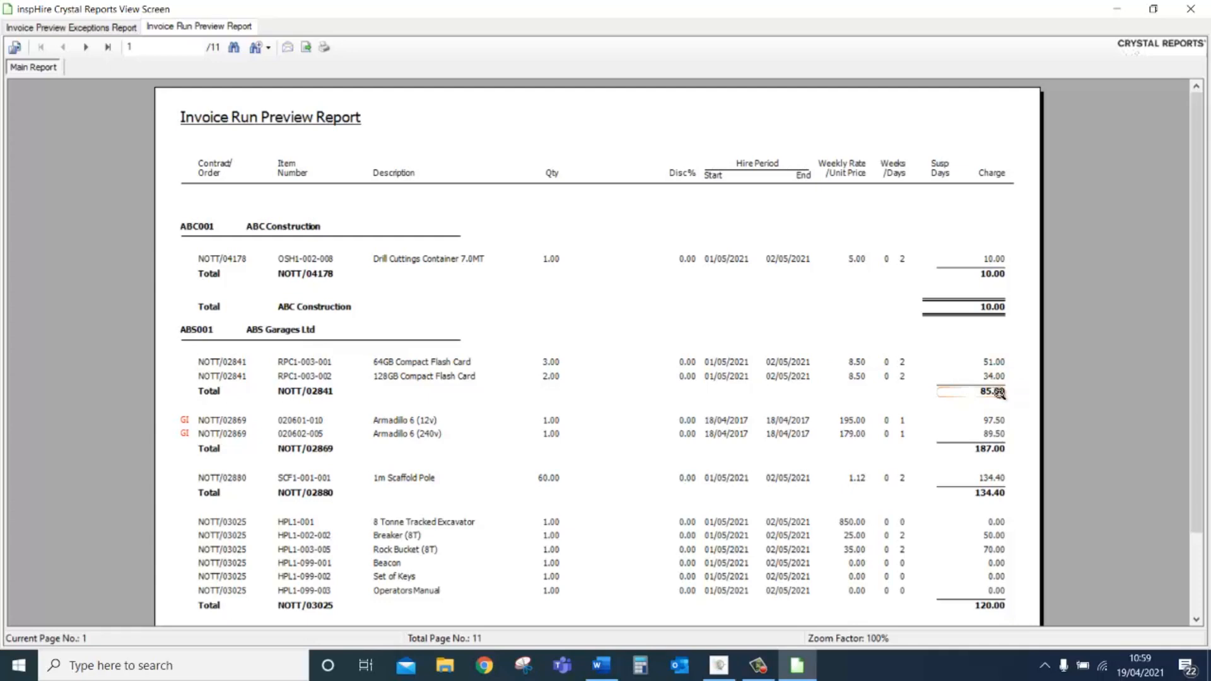
left_click(86, 47)
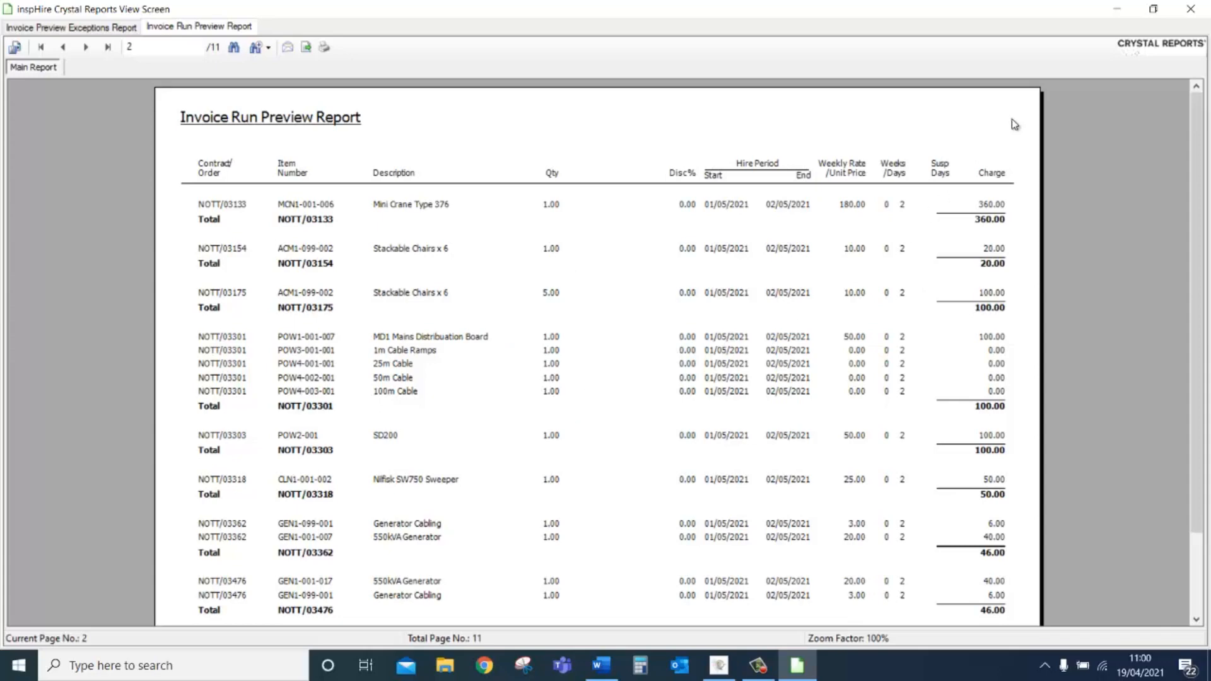
left_click(1190, 9)
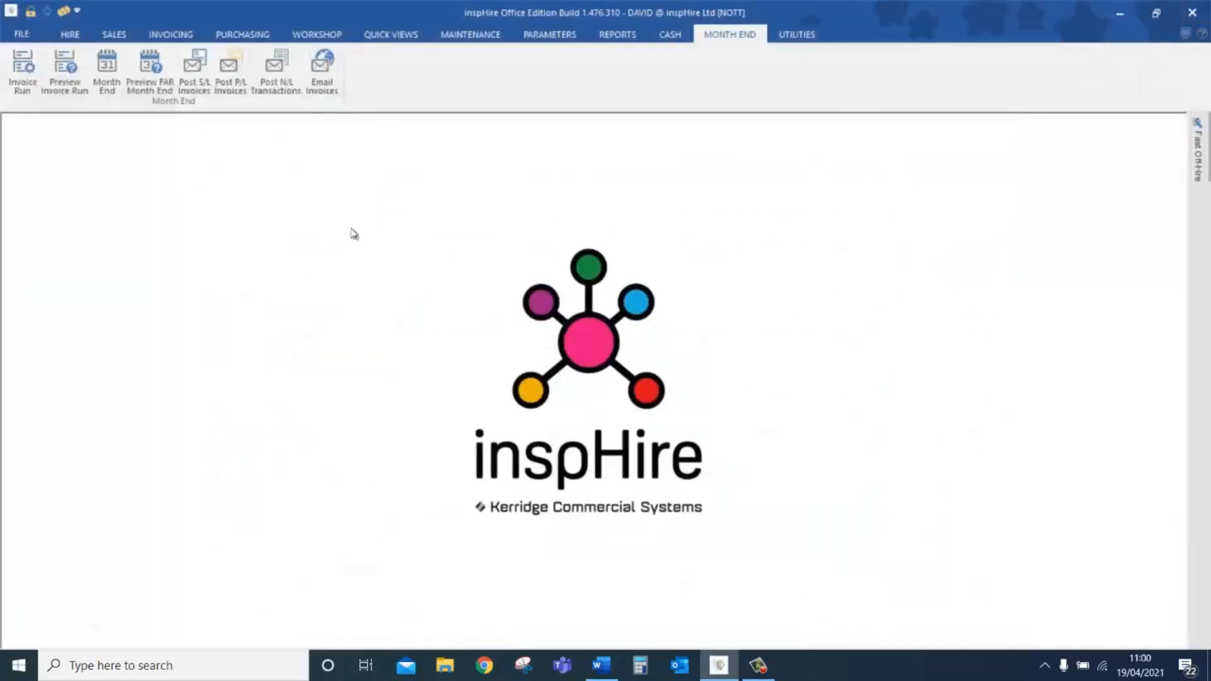
Prepare a live invoice run from the previewed run, keeping its contract options, standard run type and 02/05/2021 dates
left_click(29, 89)
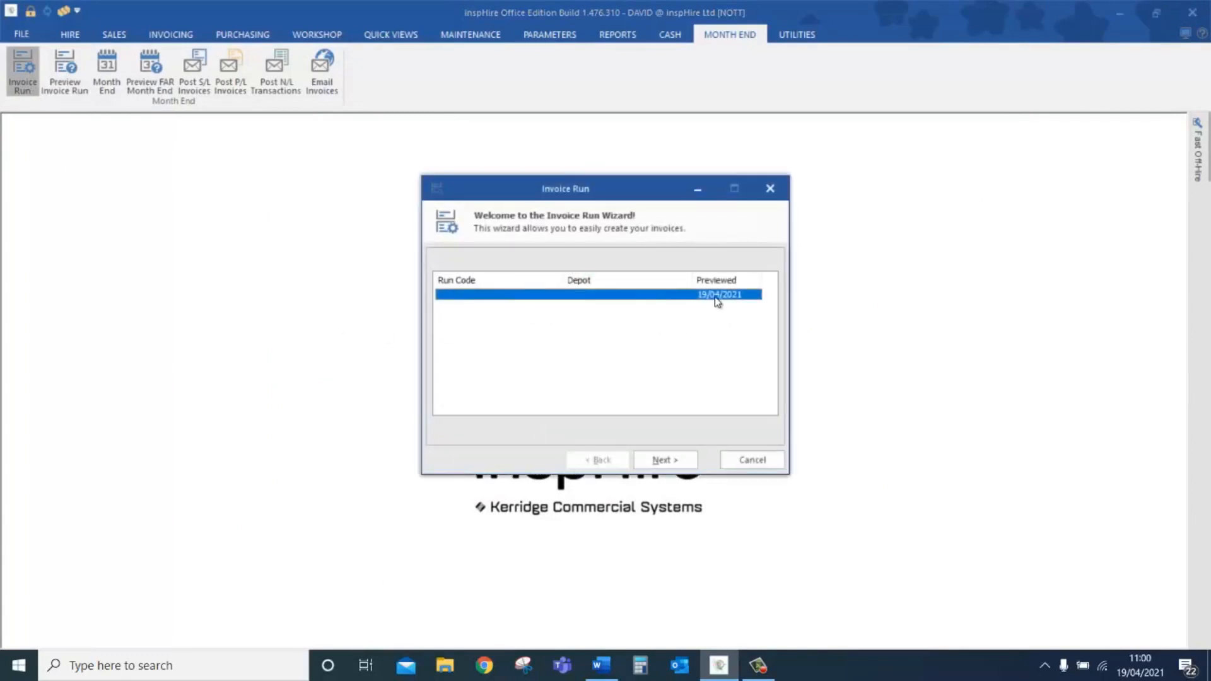
left_click(649, 460)
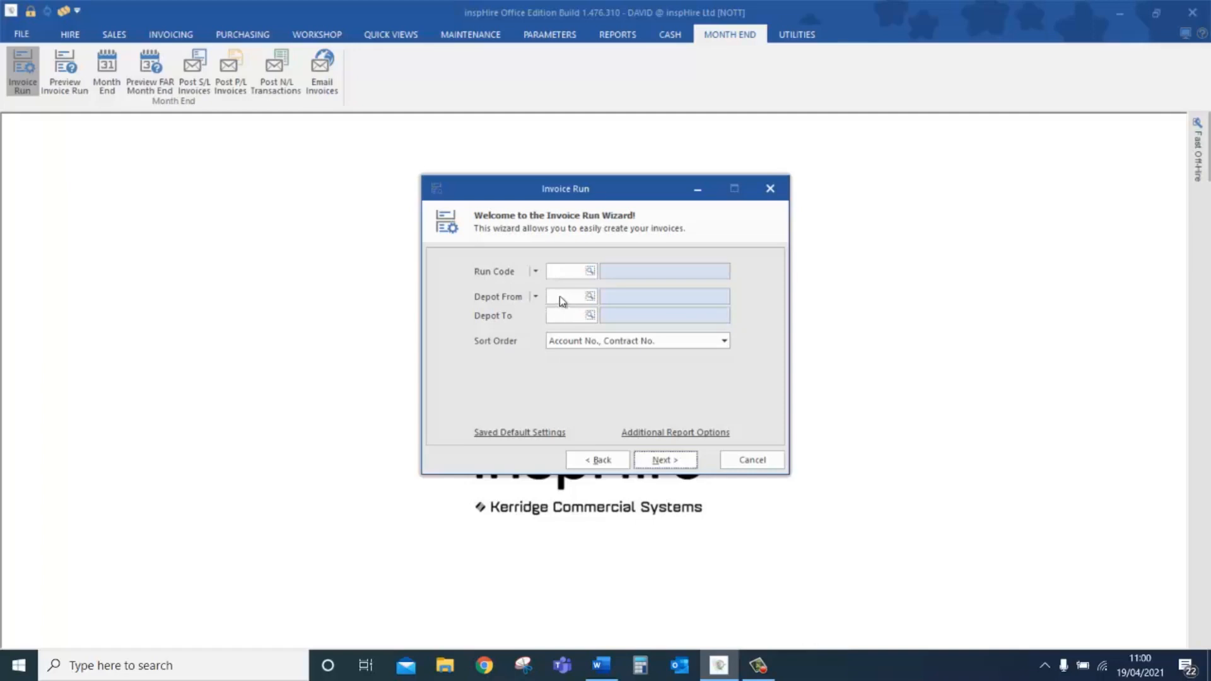
left_click(663, 461)
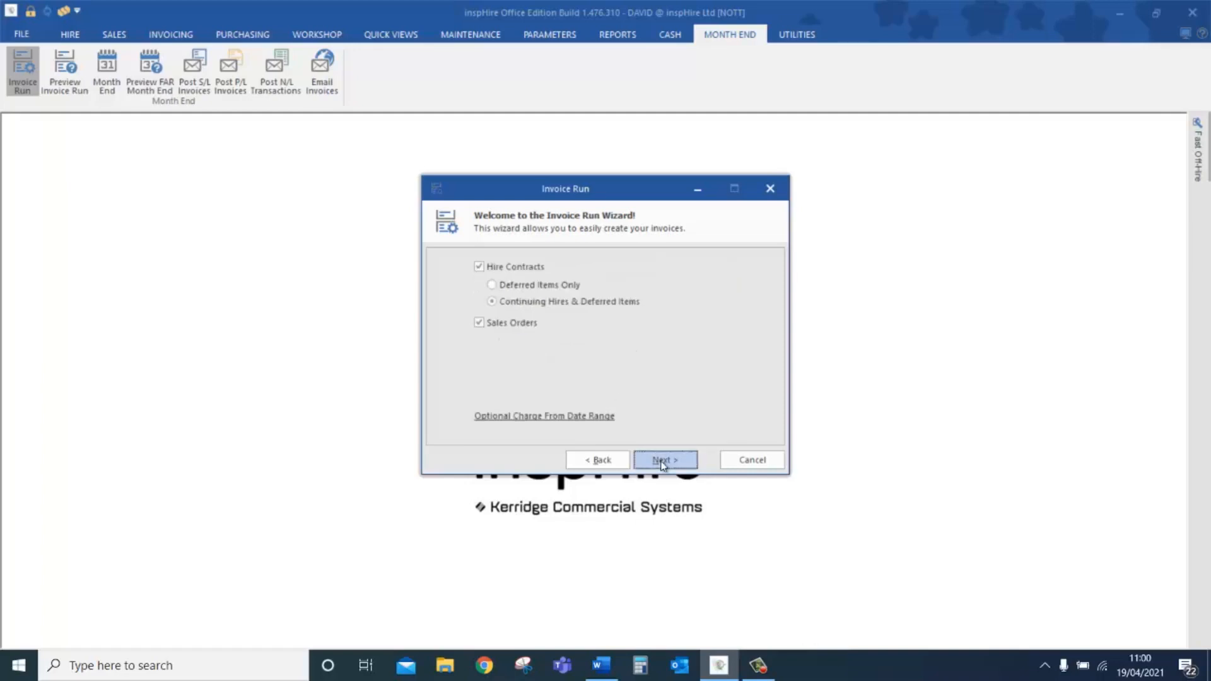
left_click(663, 461)
left_click(664, 461)
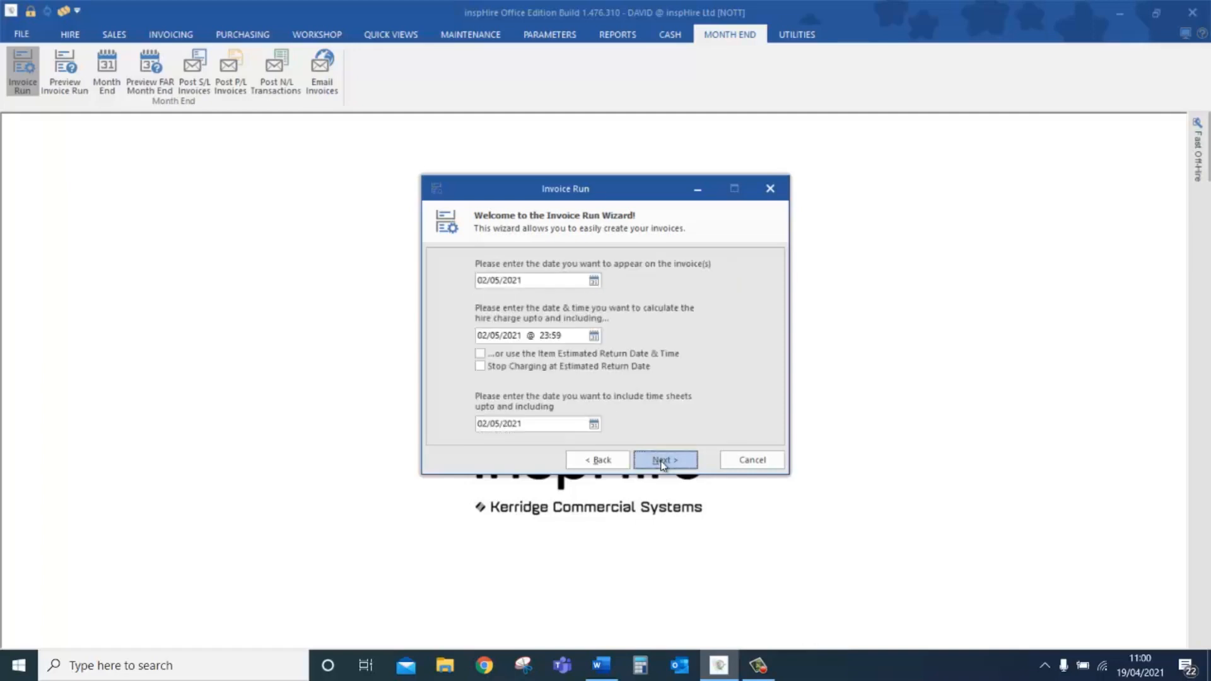
left_click(662, 461)
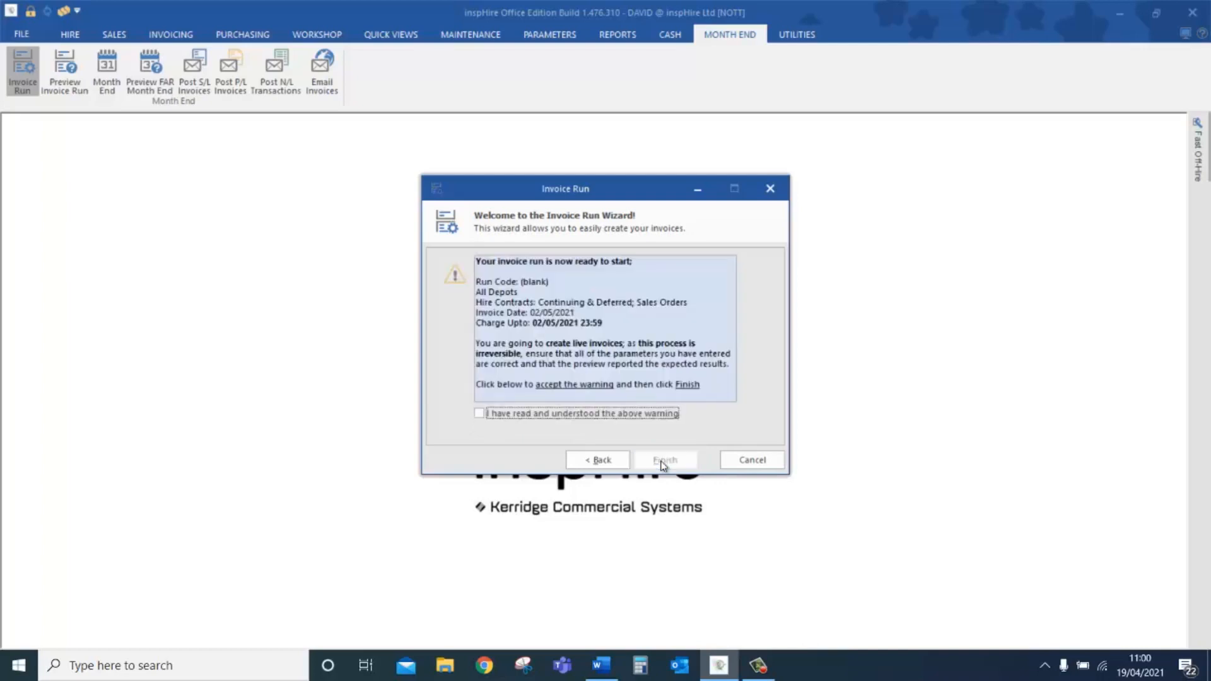
Accept the warning about irreversible live invoices and generate the invoice run
left_click(630, 417)
left_click_drag(546, 343, 628, 349)
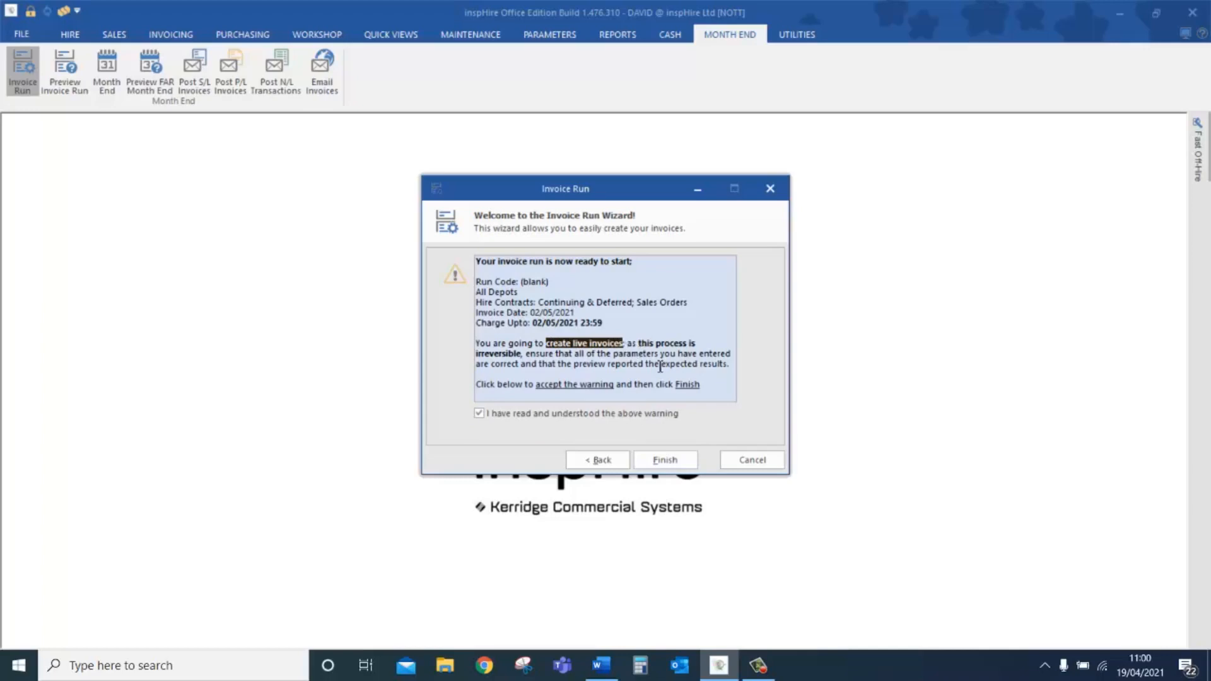
left_click(663, 459)
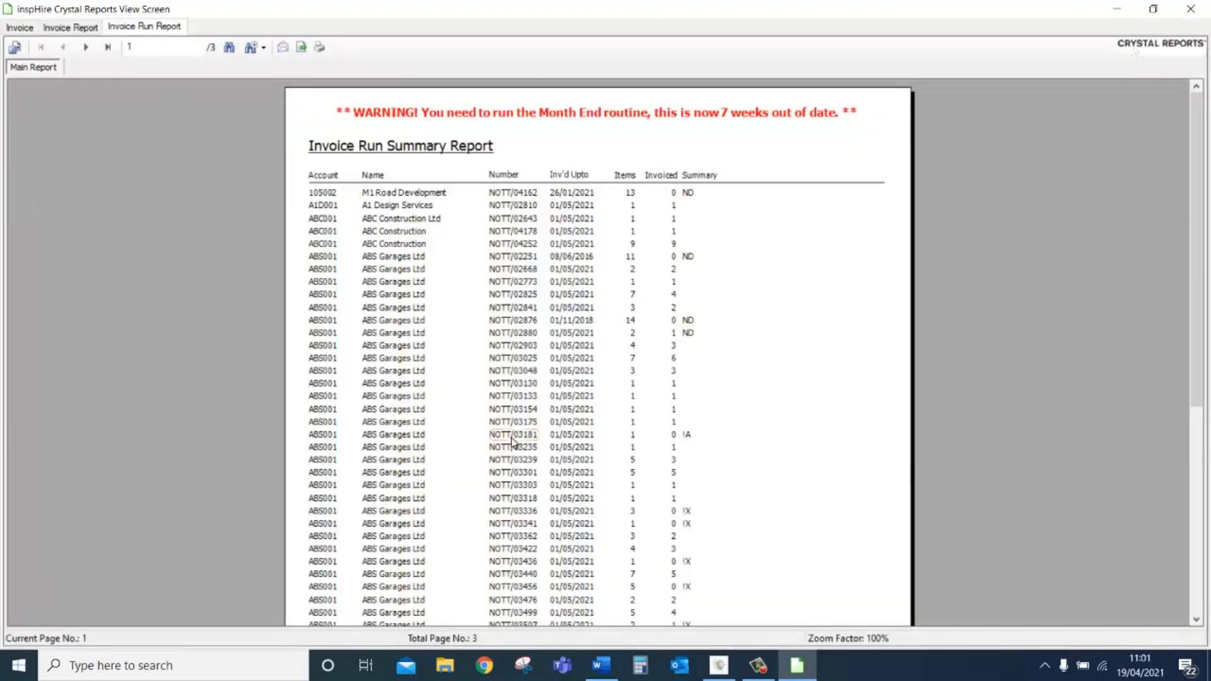
Review the Invoice Report and page through the first four generated hire invoices, closing the report viewer when done
left_click(74, 28)
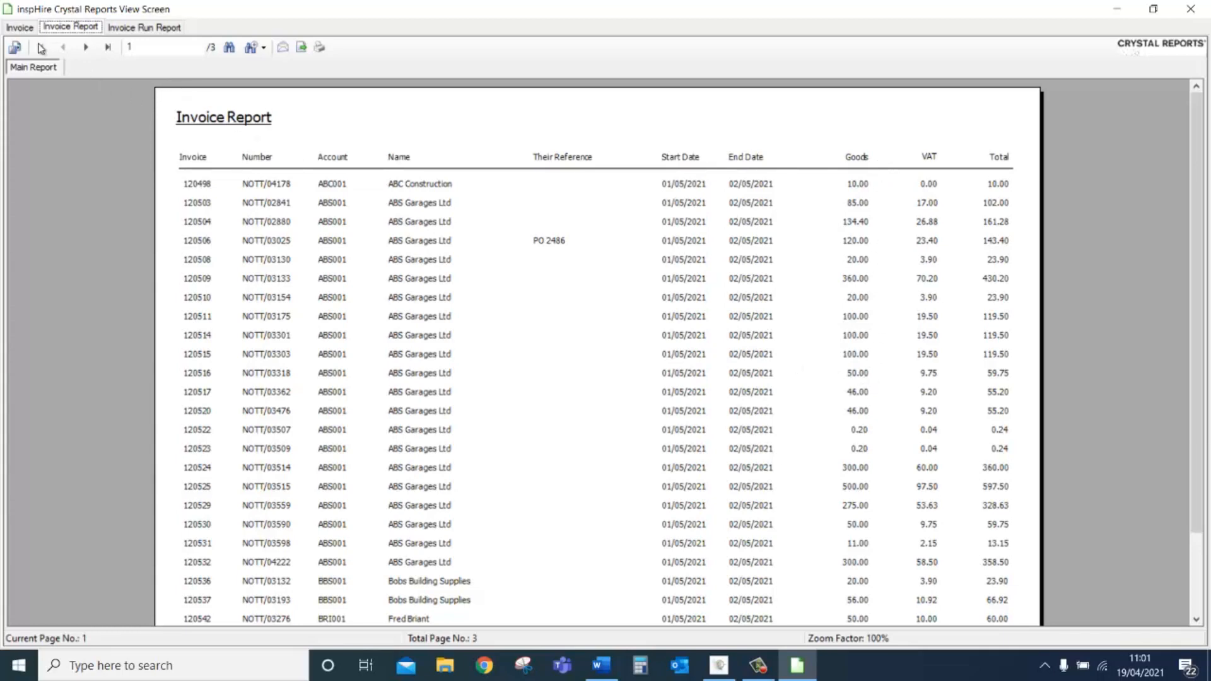
left_click(20, 27)
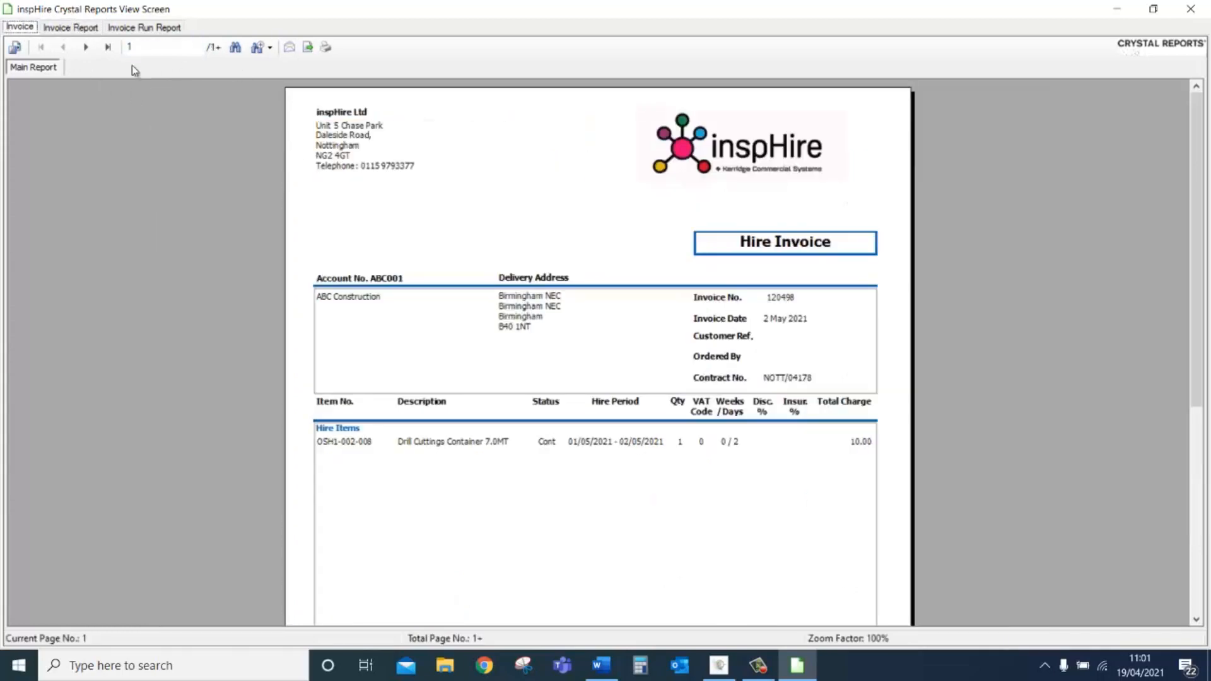
left_click(89, 50)
left_click(93, 54)
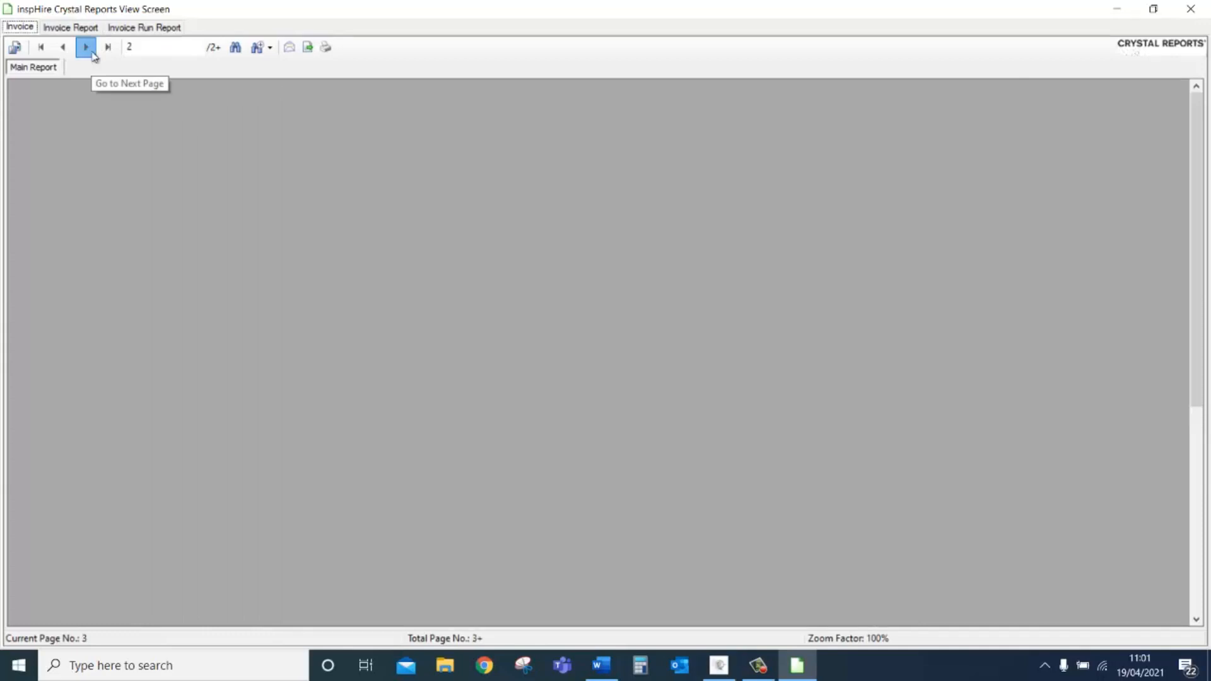
left_click(93, 53)
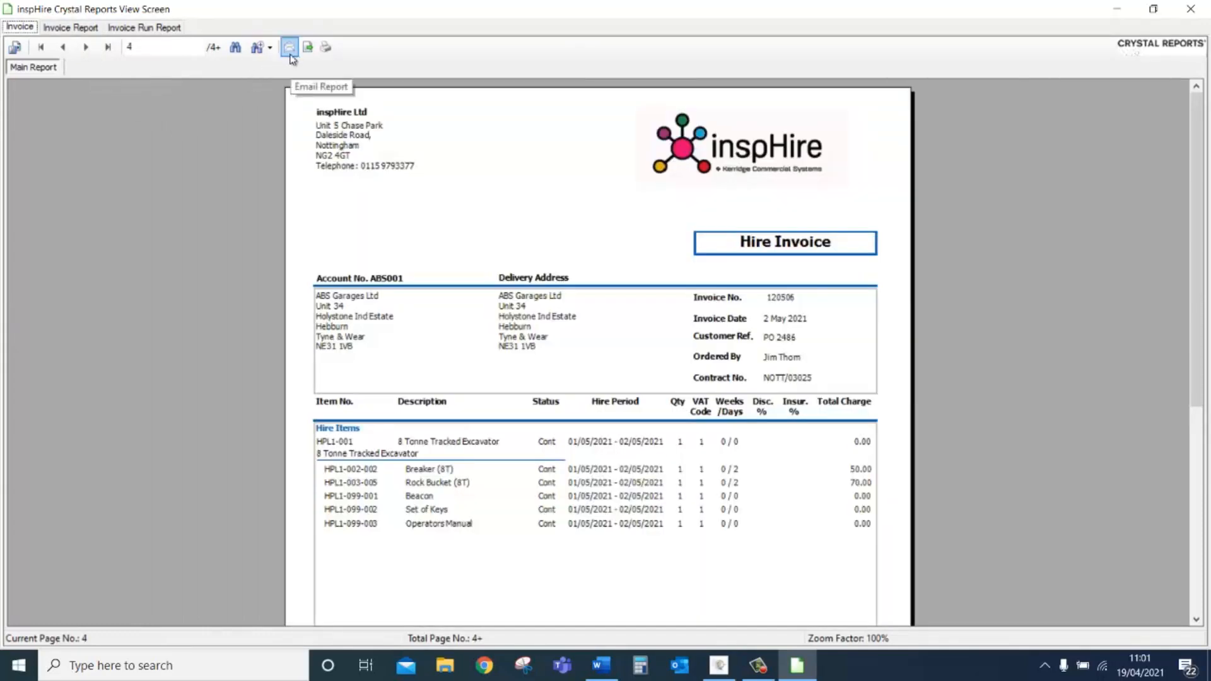
left_click(1190, 9)
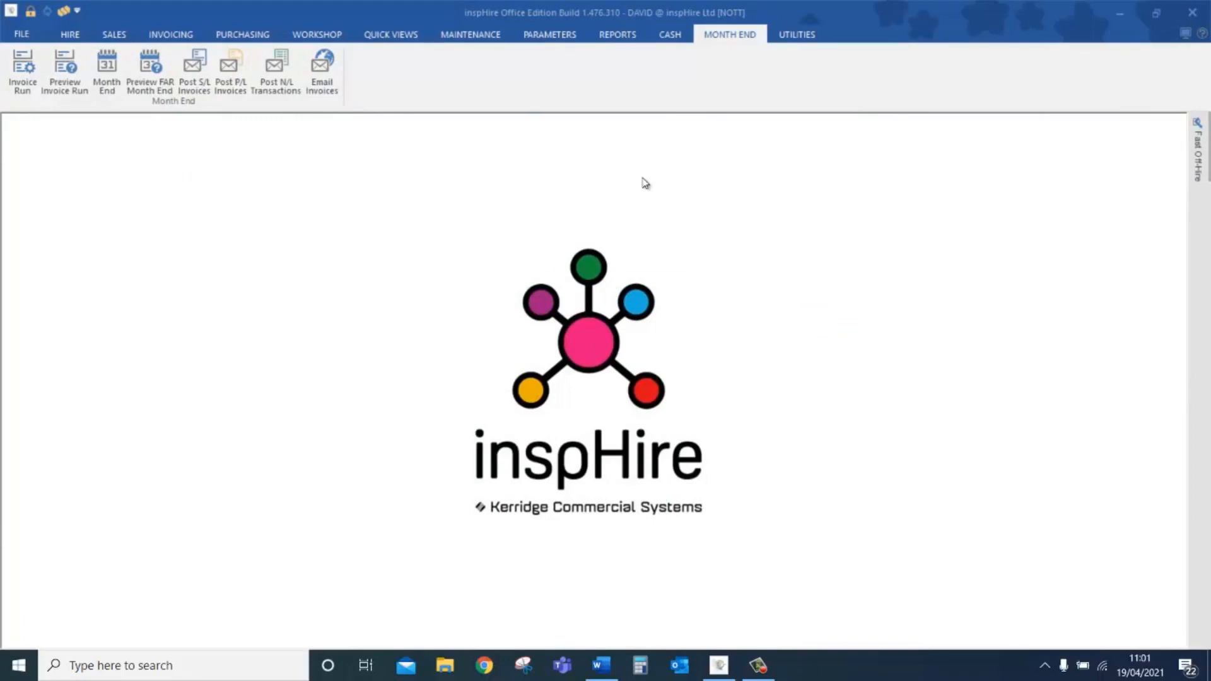
Open Email Invoices and look through the list of outstanding invoices
left_click(320, 87)
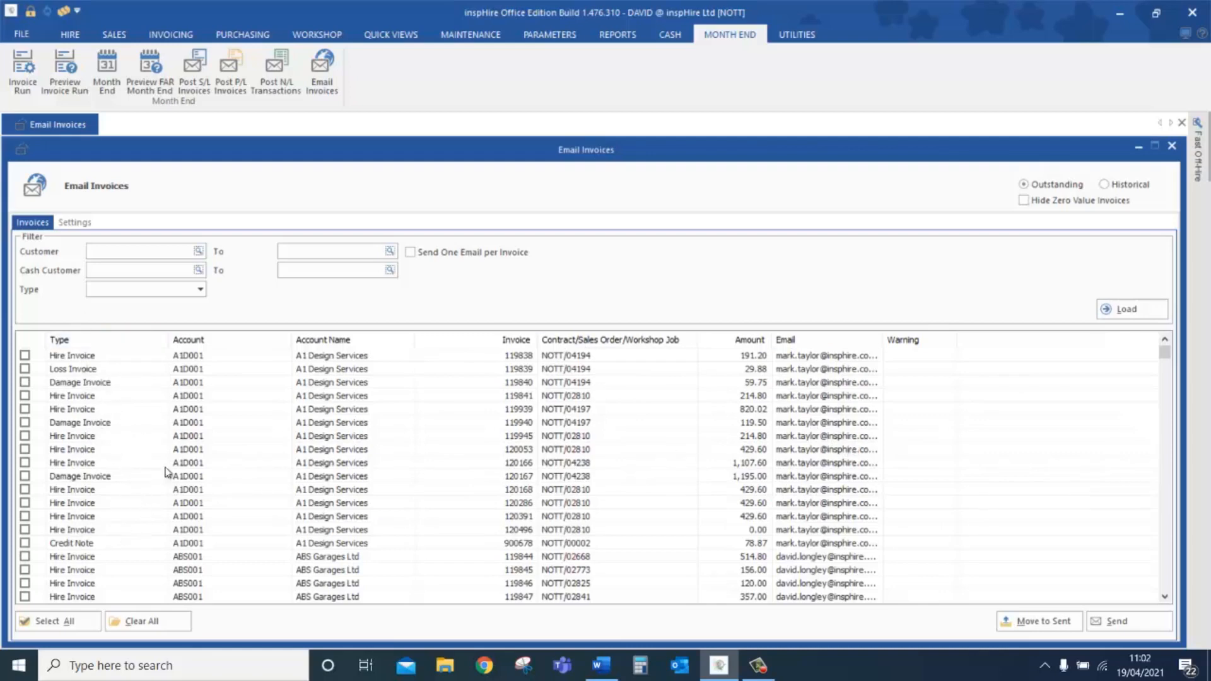
scroll(136, 450, "down", 3)
scroll(137, 451, "down", 5)
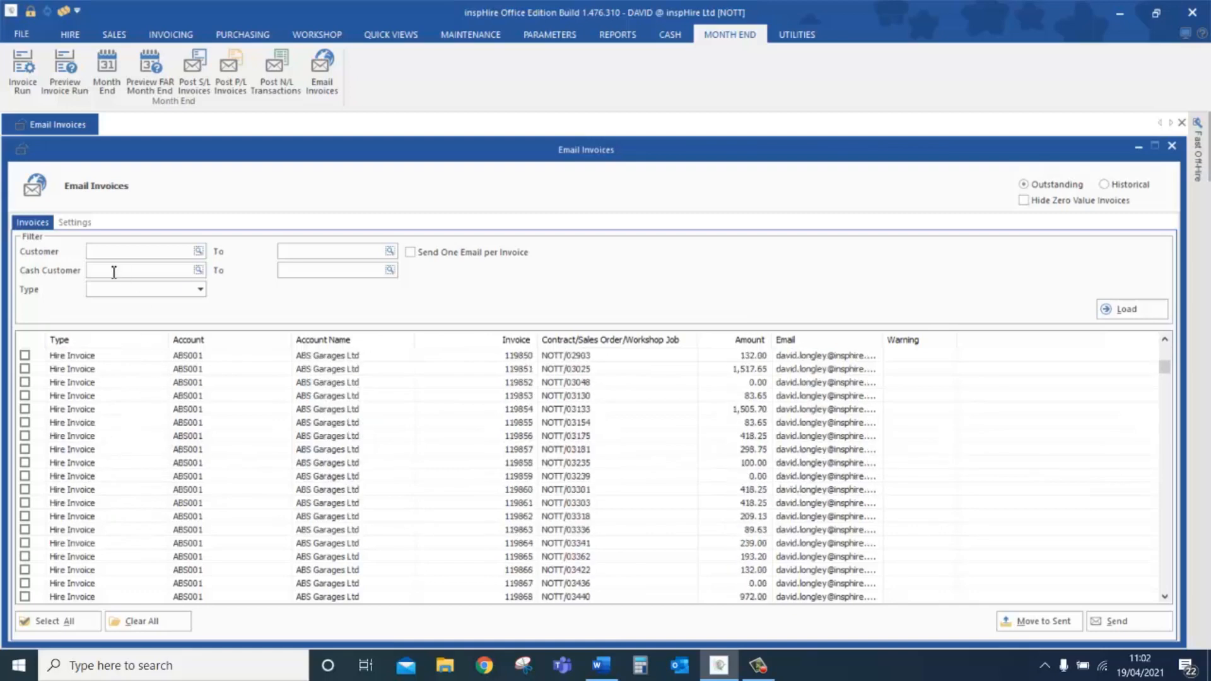
Examine the invoice email settings, including the #NAME# and #INVNO# placeholders in the body and the available merge fields
left_click(77, 225)
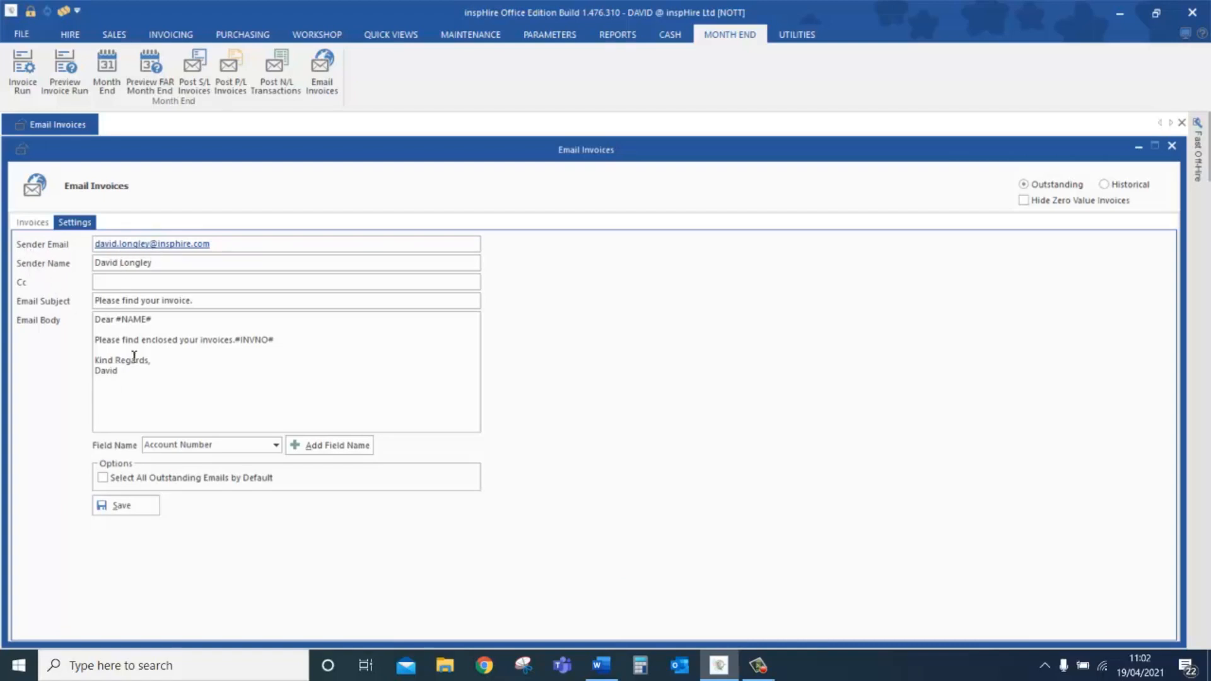
left_click_drag(116, 319, 157, 319)
left_click(276, 444)
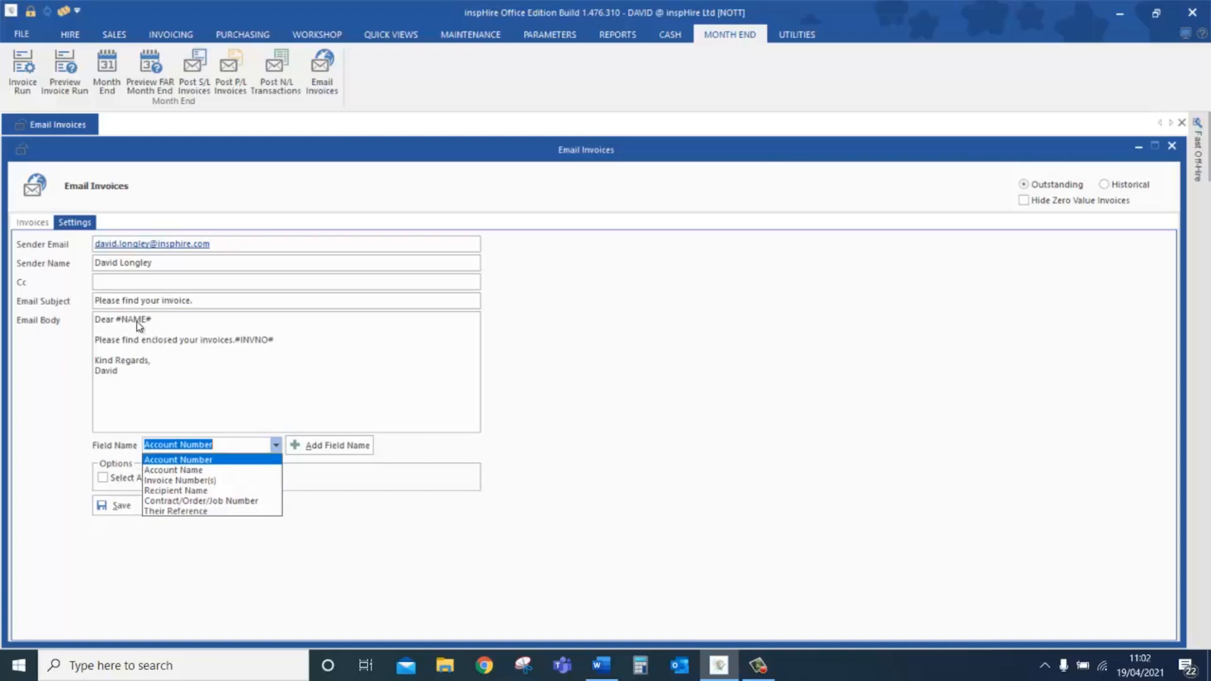
left_click(236, 339)
left_click_drag(234, 339, 274, 339)
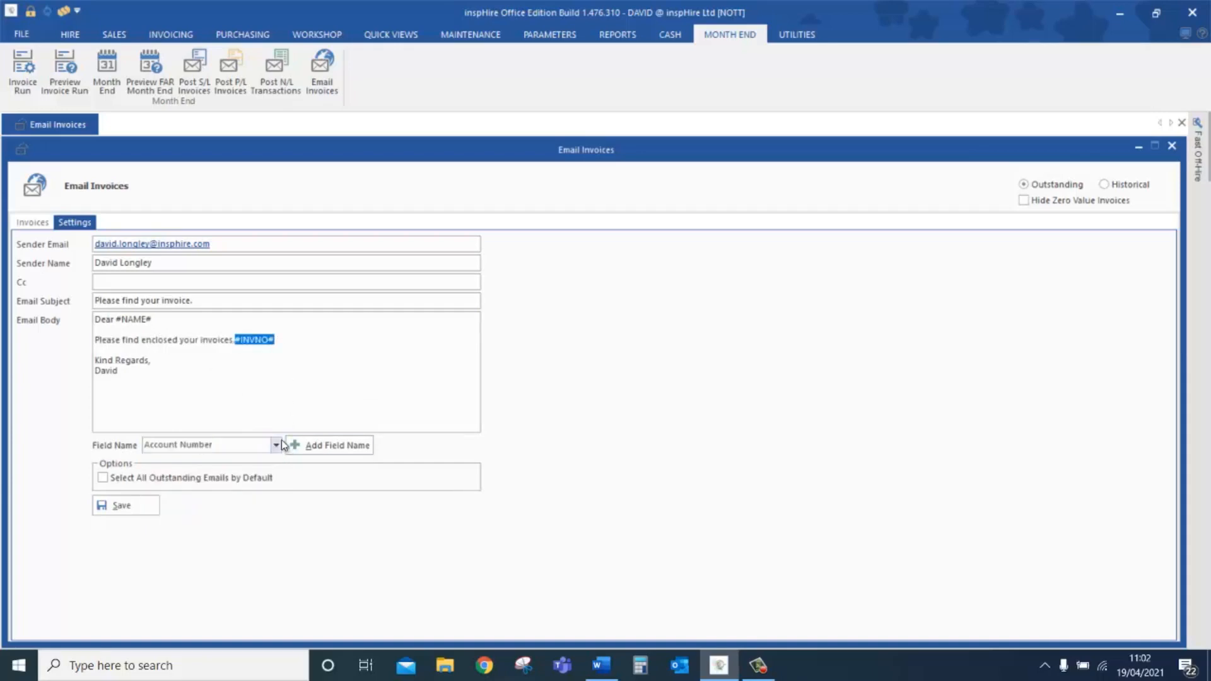
Select all outstanding invoices for emailing and close Email Invoices without sending them
left_click(33, 222)
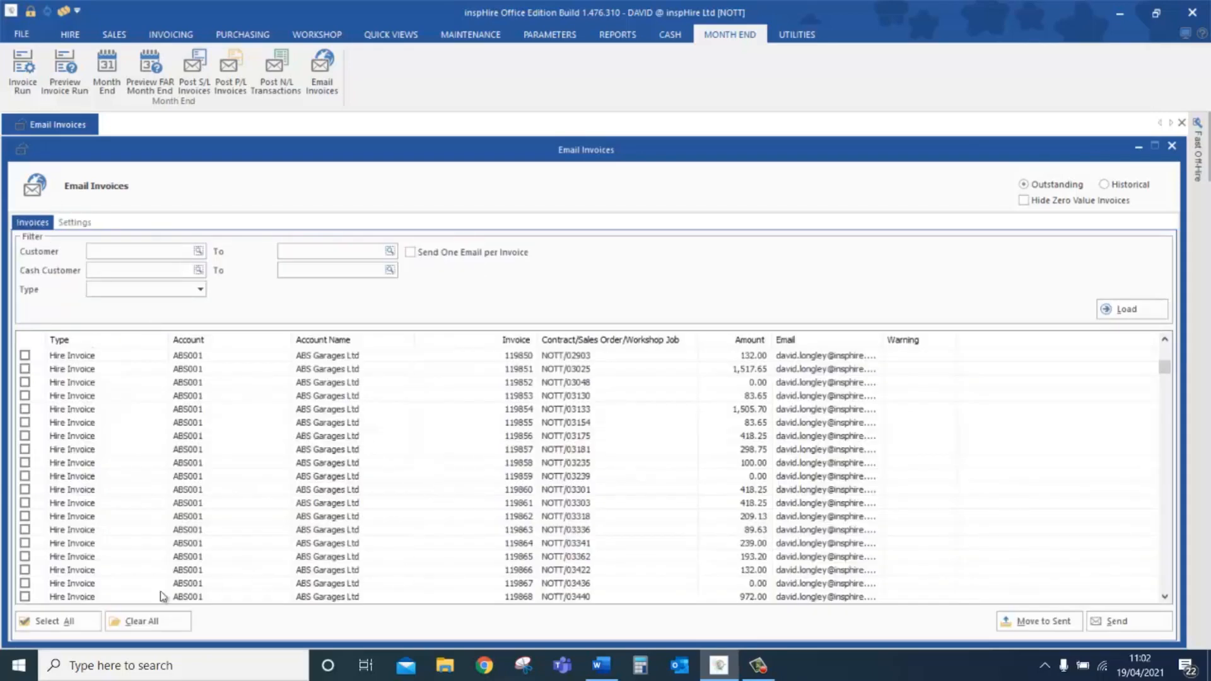
left_click(60, 622)
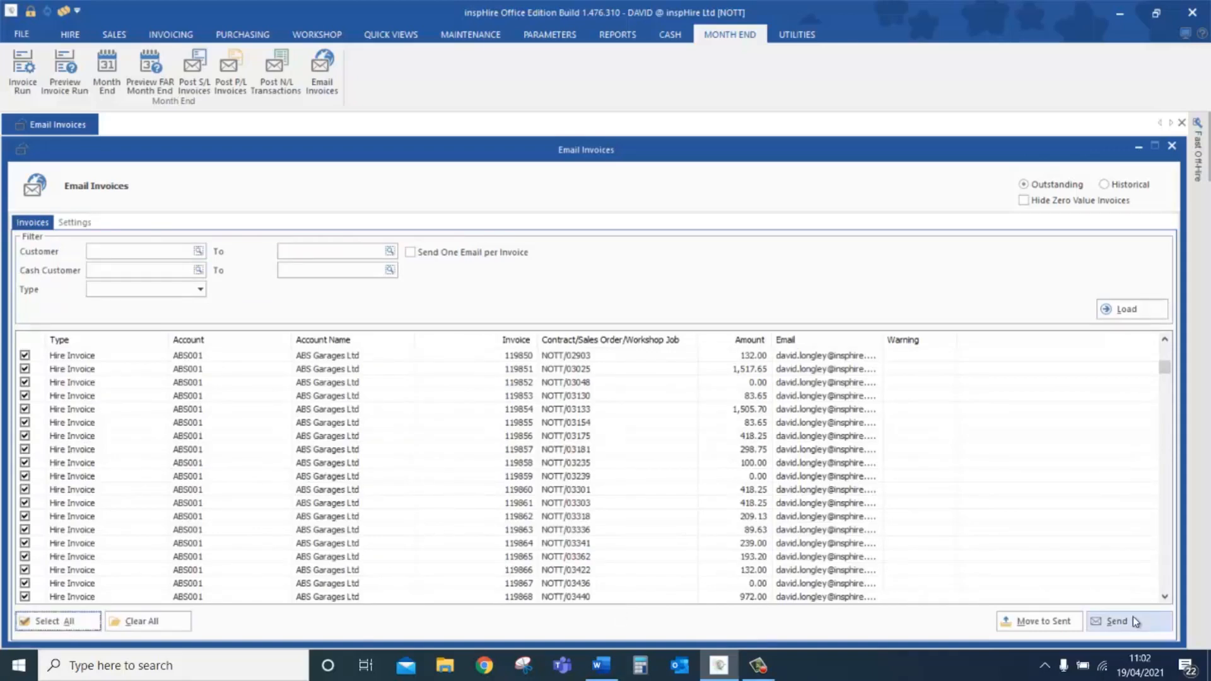
left_click(1170, 149)
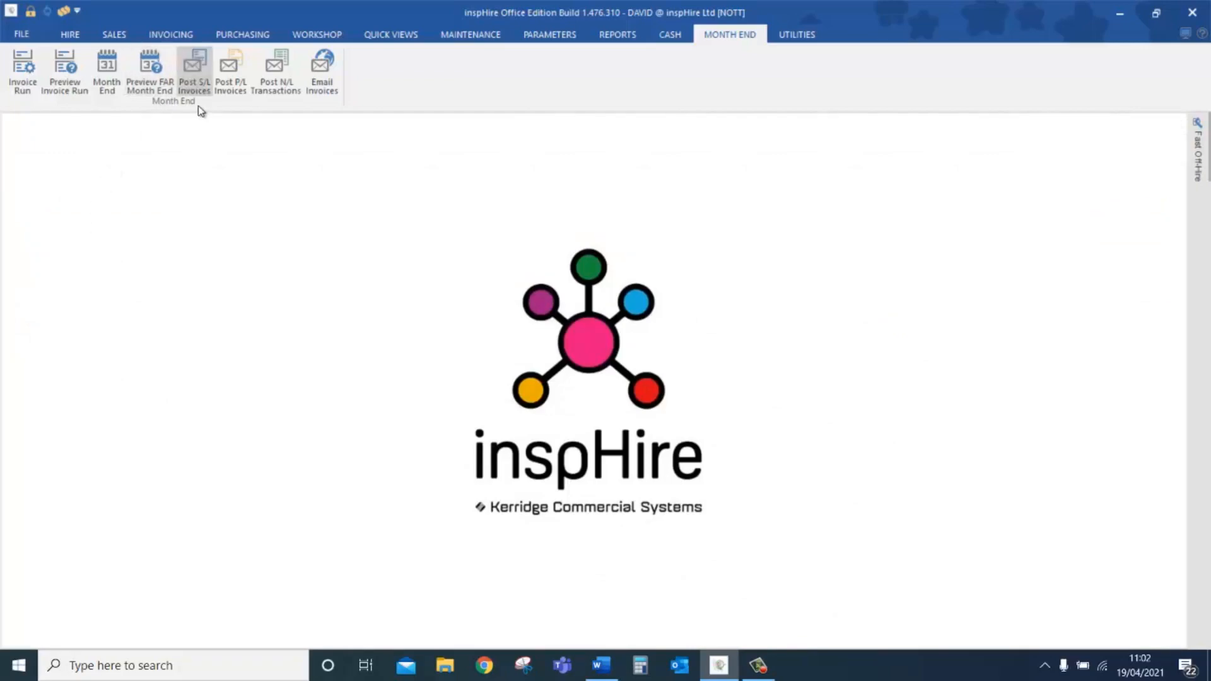
Open the unposted sales ledger invoices for all depots and look through the list
left_click(191, 71)
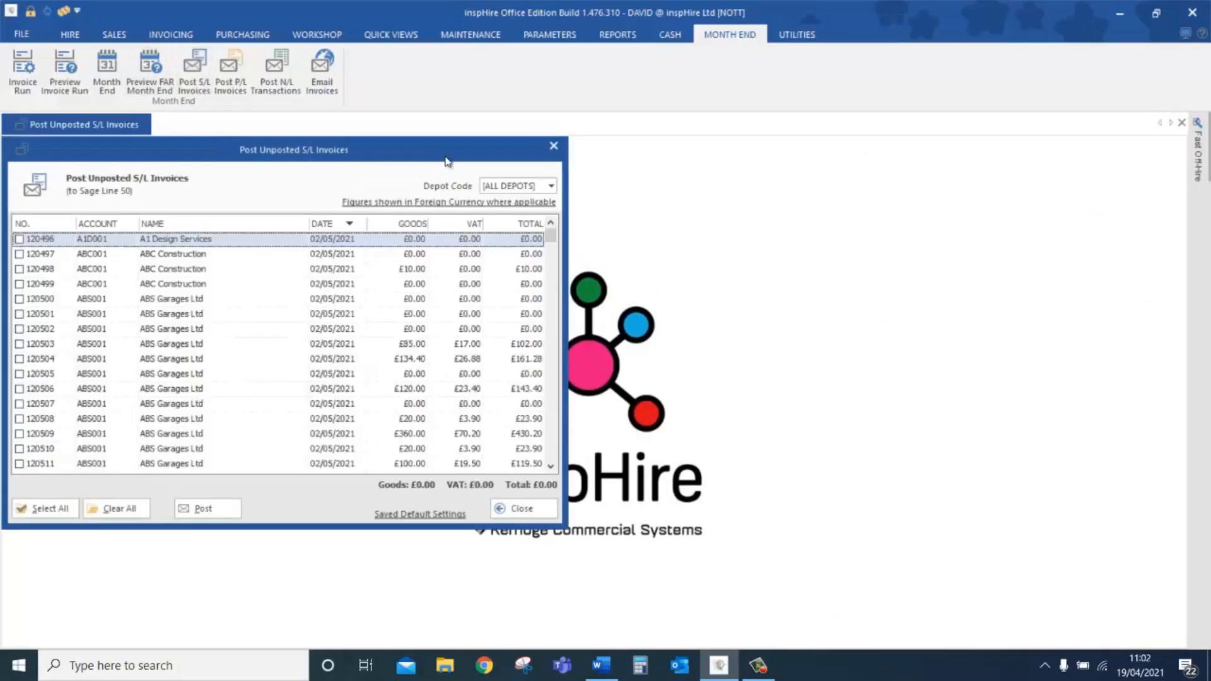
left_click_drag(440, 163, 746, 214)
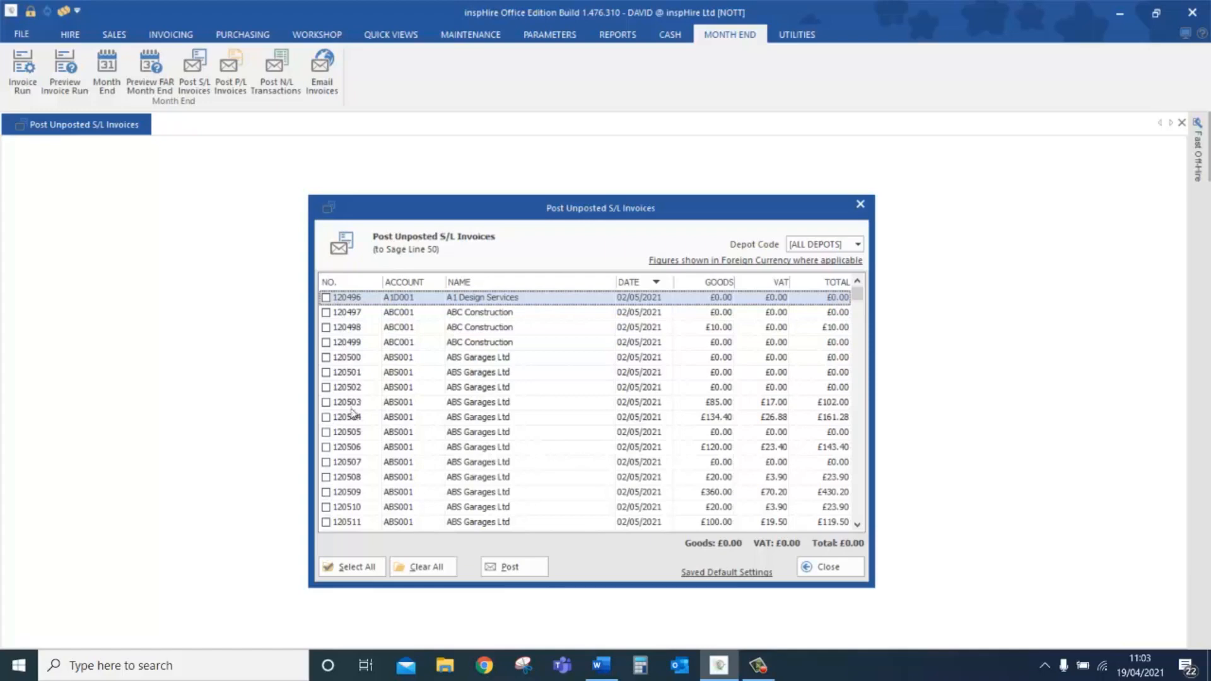
scroll(375, 458, "down", 3)
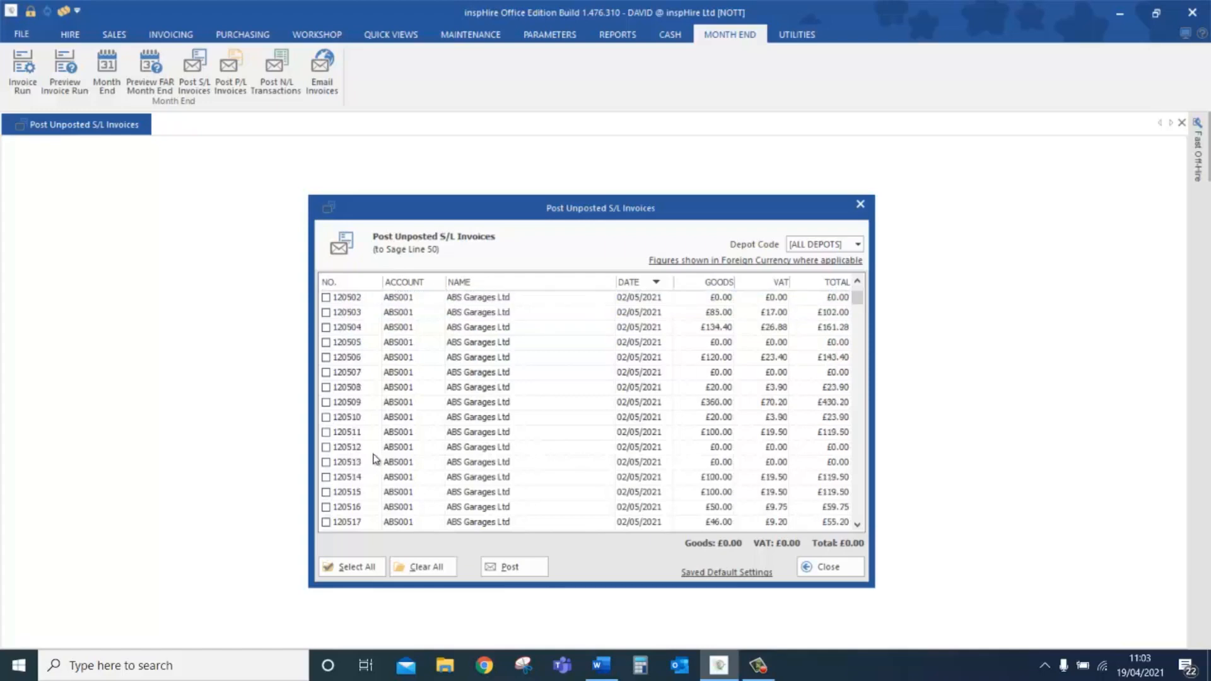
scroll(375, 458, "down", 1)
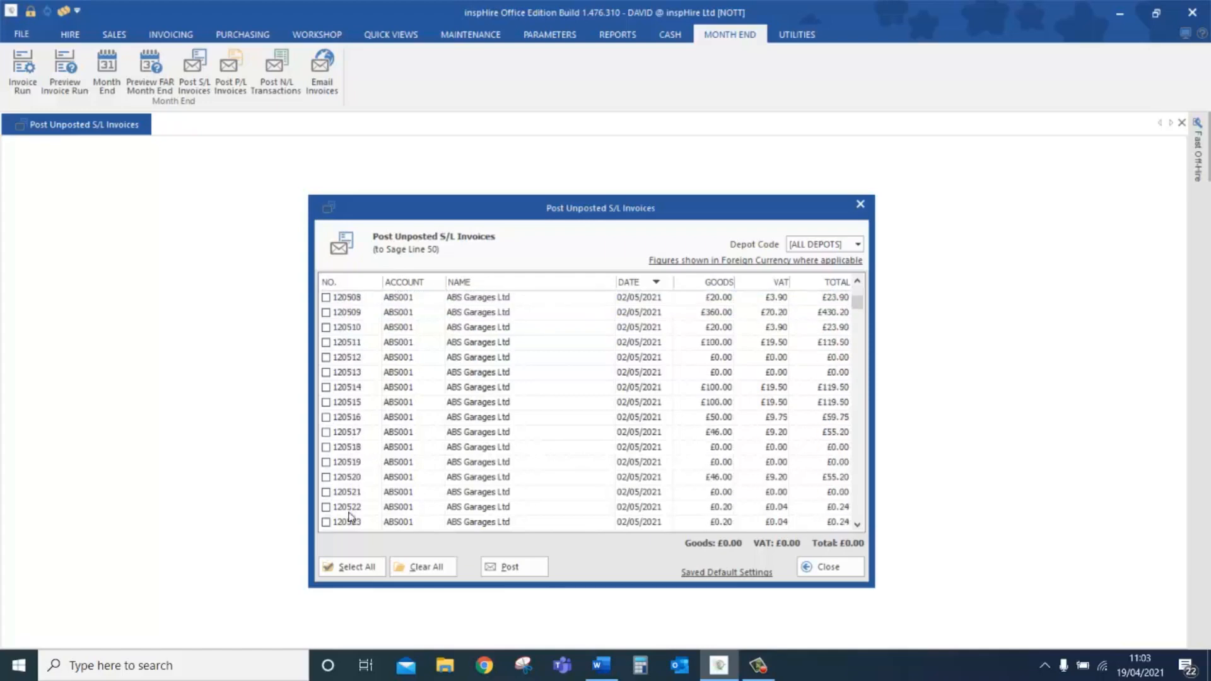
Select all unposted sales ledger invoices and post them to Sage Line 50, confirming the posting
left_click(347, 568)
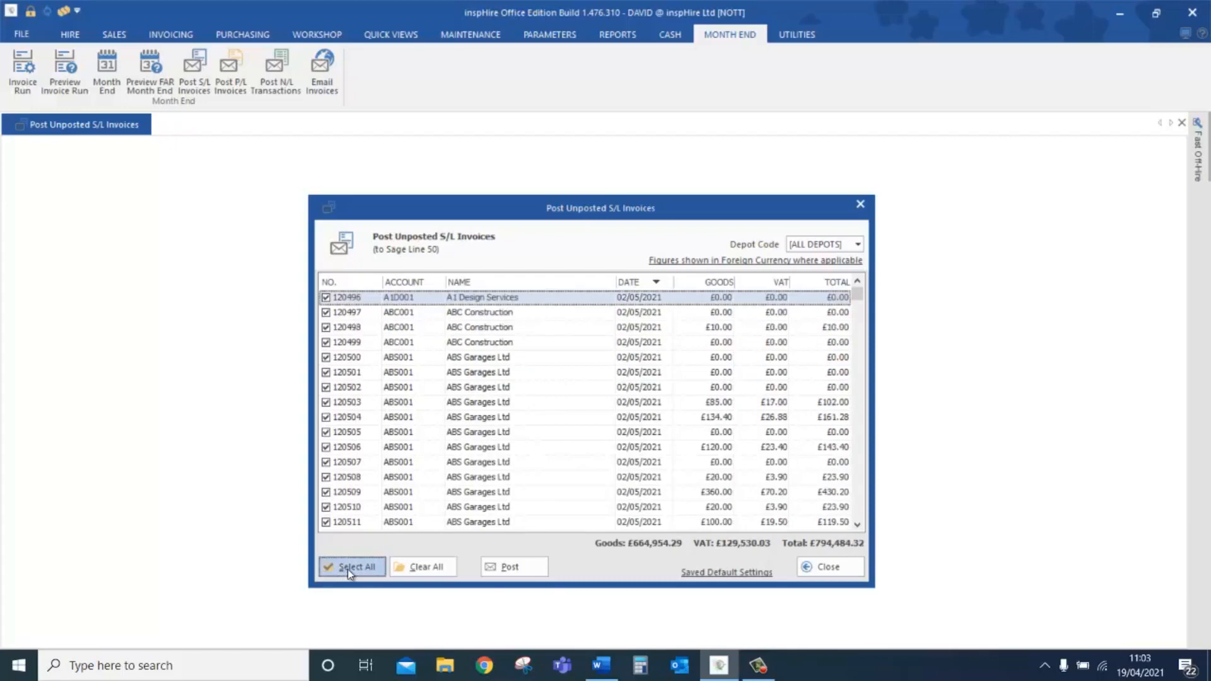
left_click(514, 566)
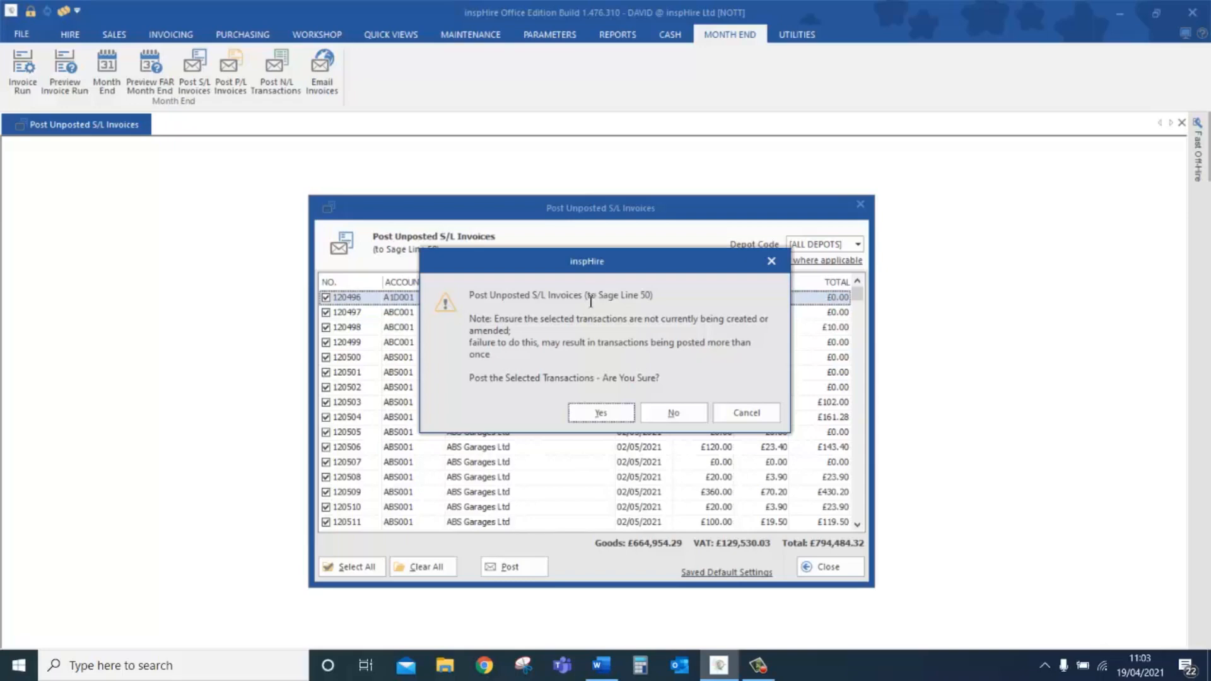
left_click_drag(602, 294, 653, 295)
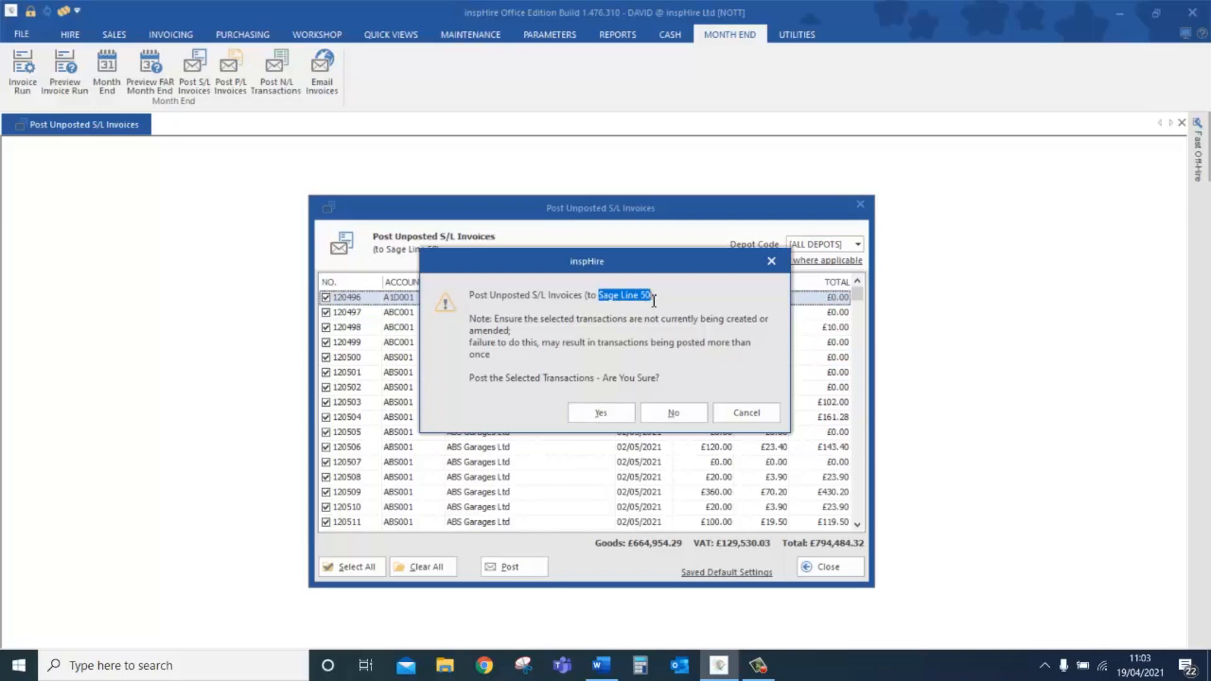
left_click(666, 357)
left_click(598, 410)
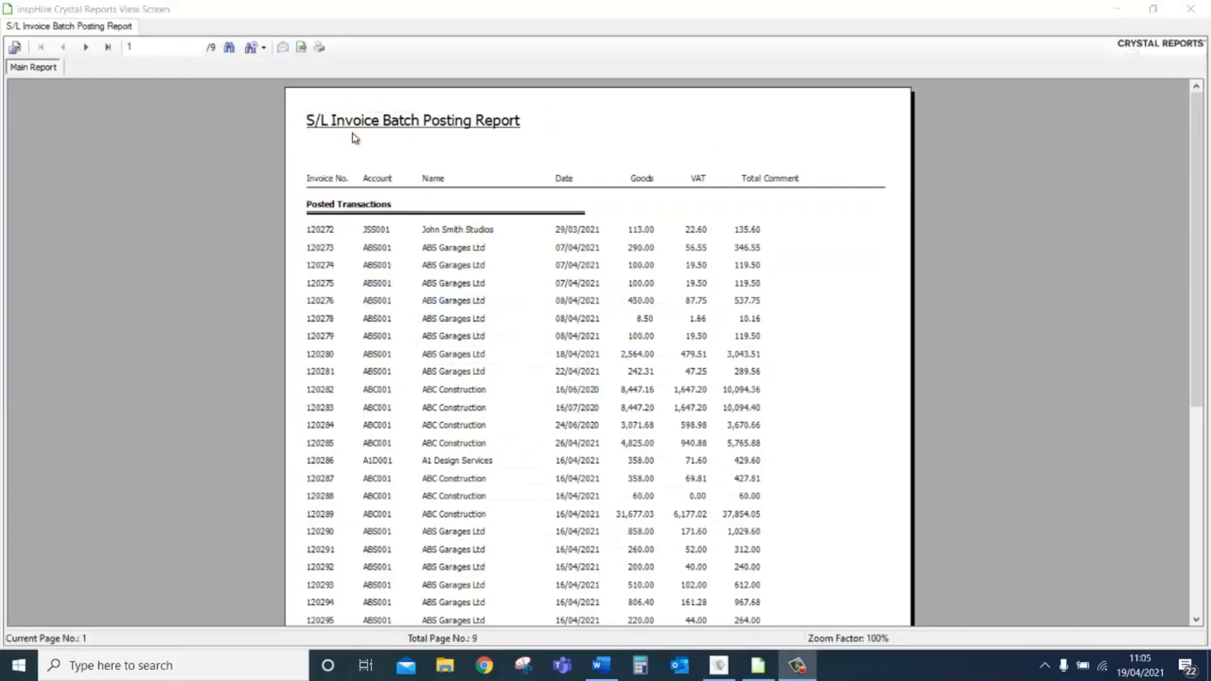
Examine the posted transactions on the first page of the S/L Invoice Batch Posting Report
scroll(584, 273, "down", 3)
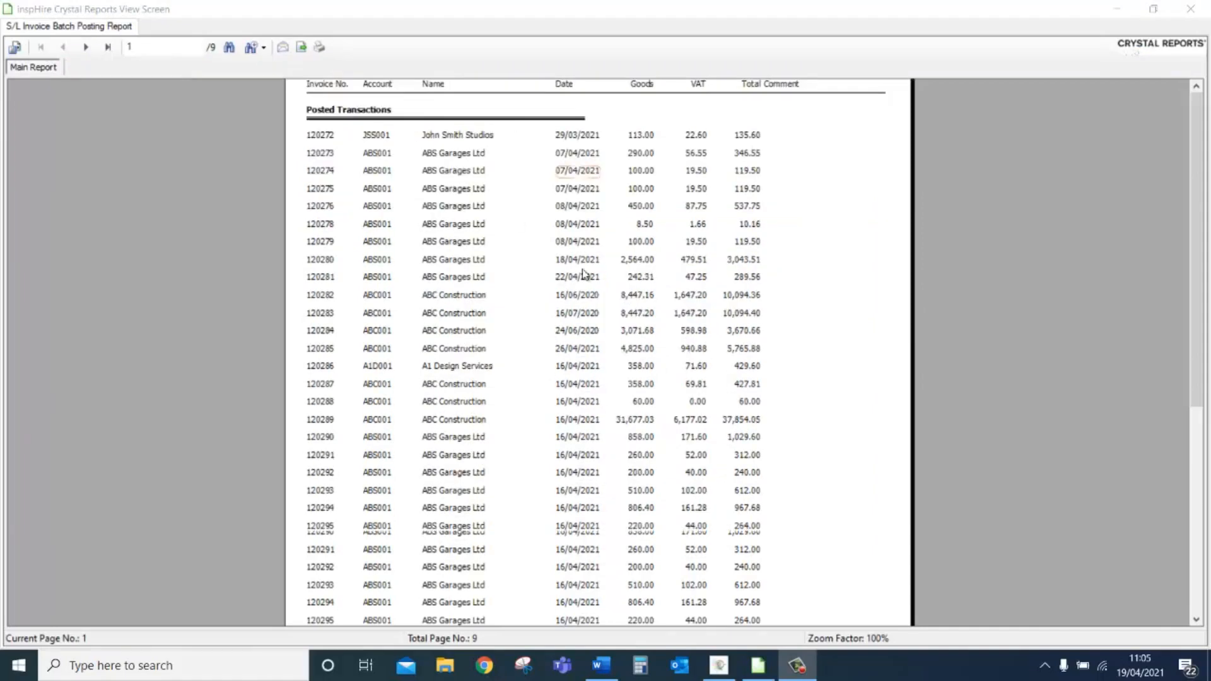
scroll(582, 270, "down", 8)
scroll(581, 270, "up", 11)
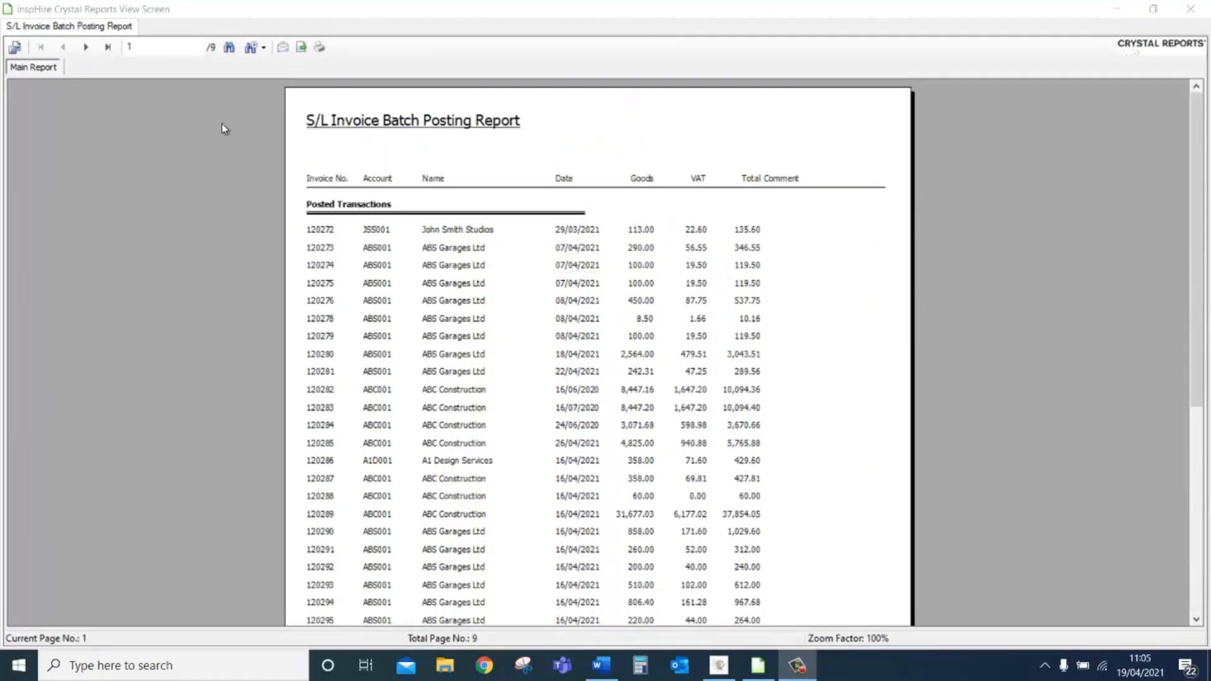
Page through the batch posting report to the invalid transactions on the last page, and close the report and the posting window
left_click(107, 47)
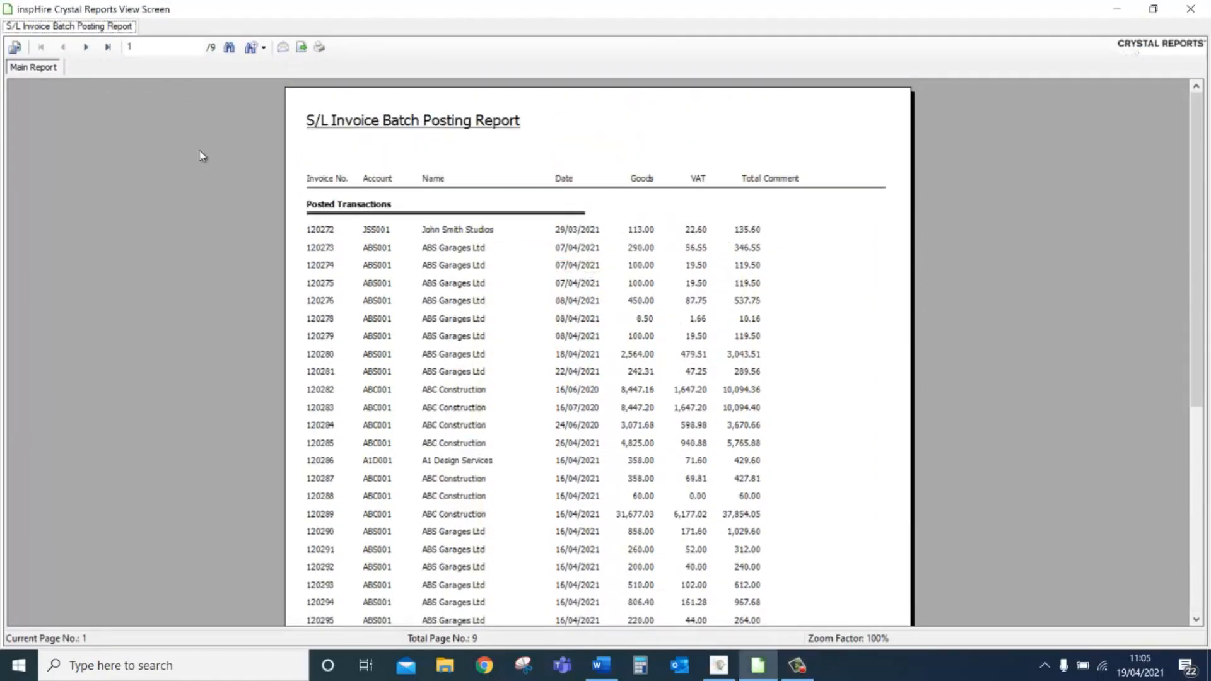
left_click(129, 50)
left_click(94, 50)
left_click(95, 50)
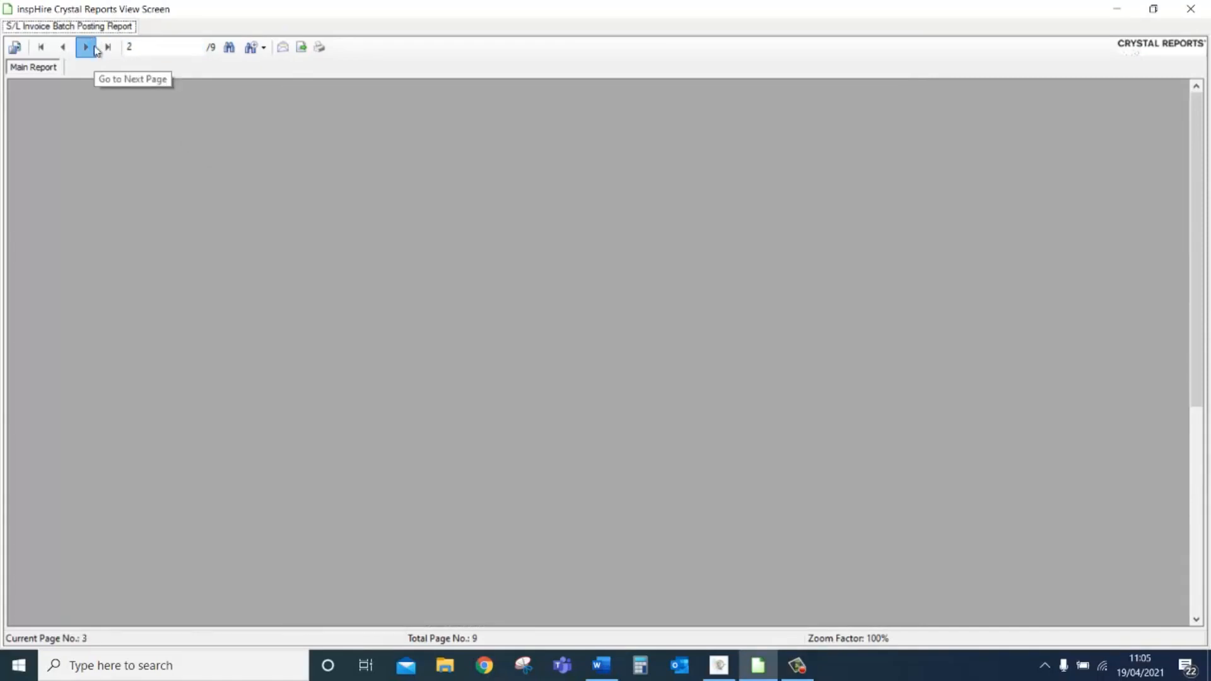
left_click(96, 49)
left_click(95, 50)
left_click(95, 50)
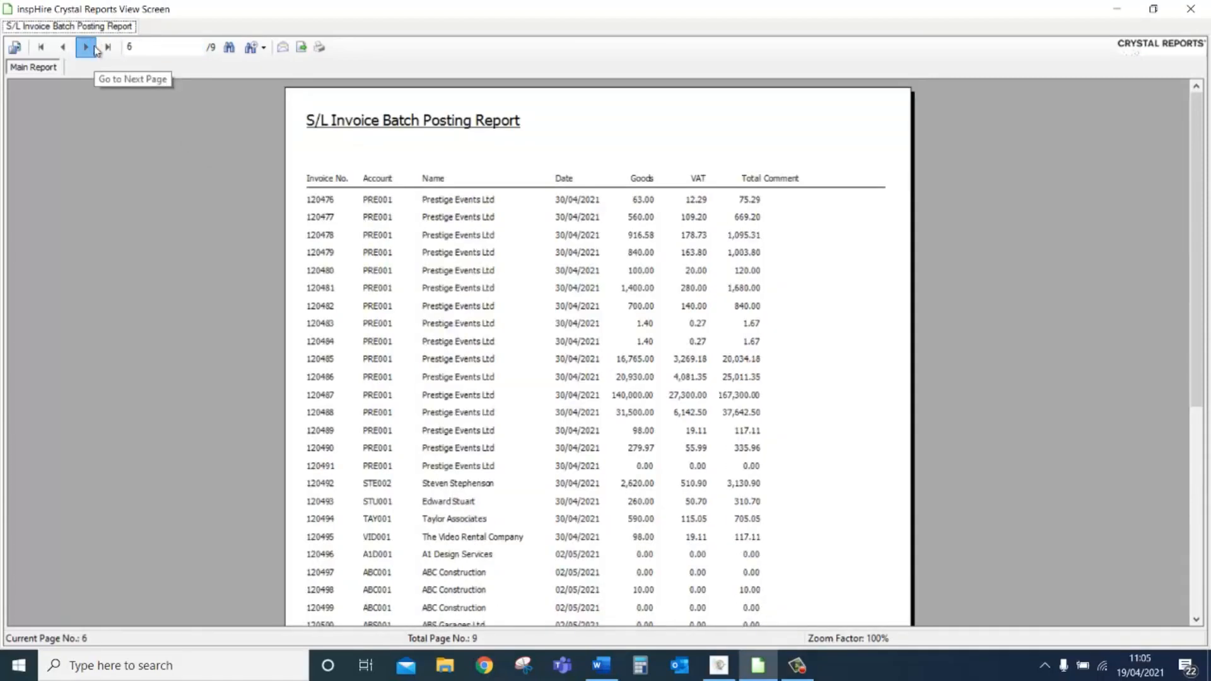
left_click(95, 50)
left_click(95, 50)
left_click(95, 50)
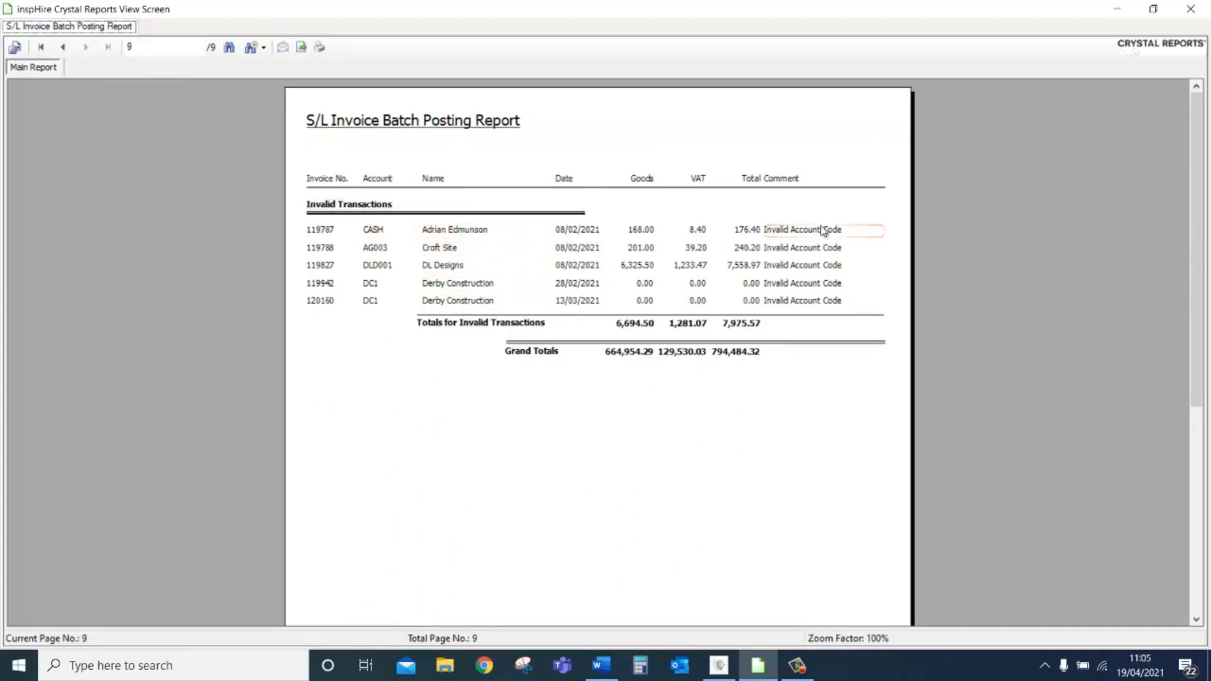
left_click(1190, 8)
left_click(860, 206)
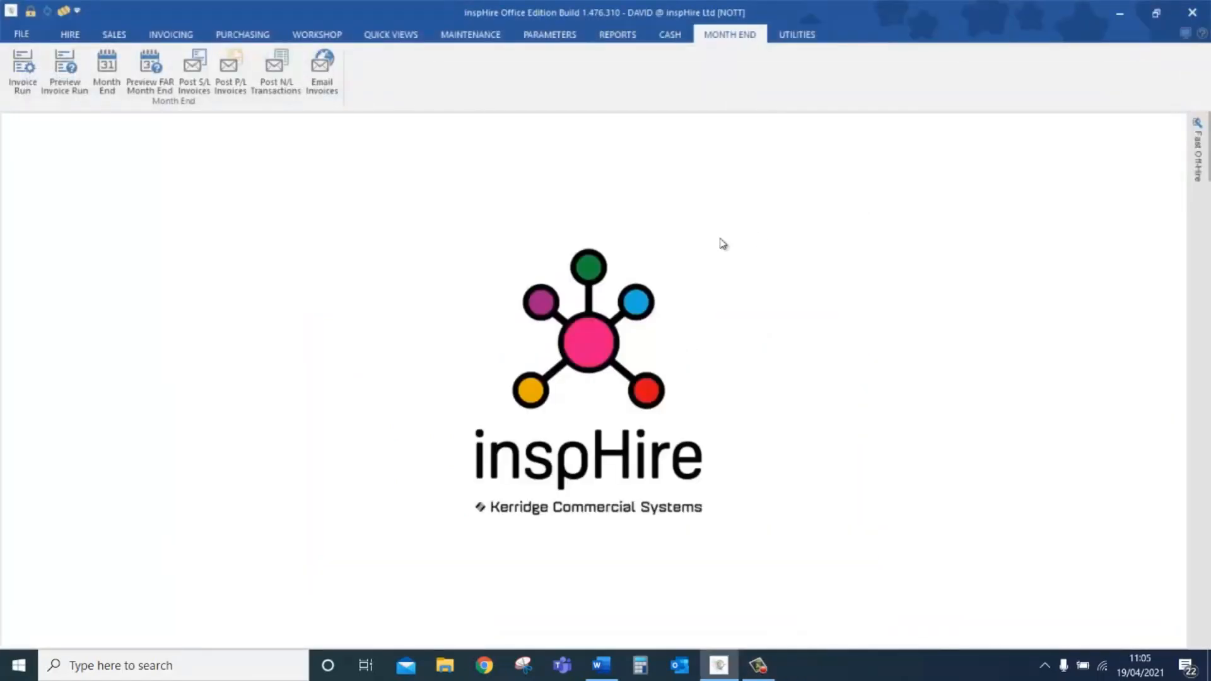
Open a blank manual sales invoice to review its fields, and close it without entering anything
left_click(174, 35)
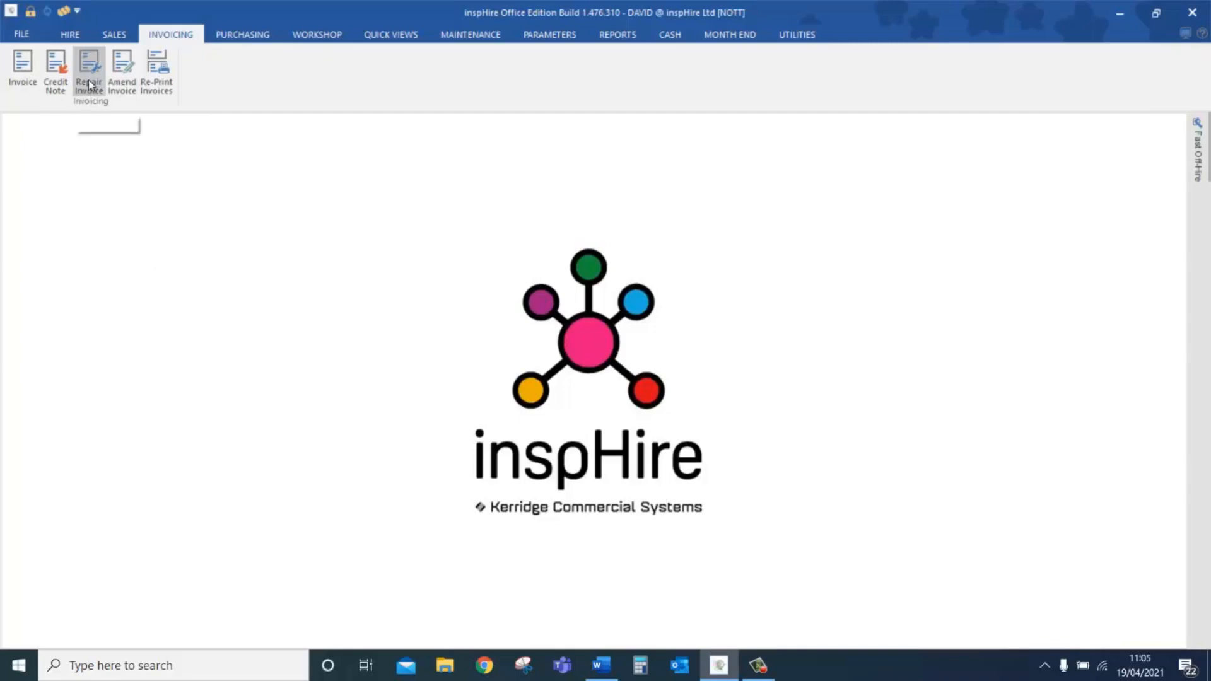
left_click(20, 74)
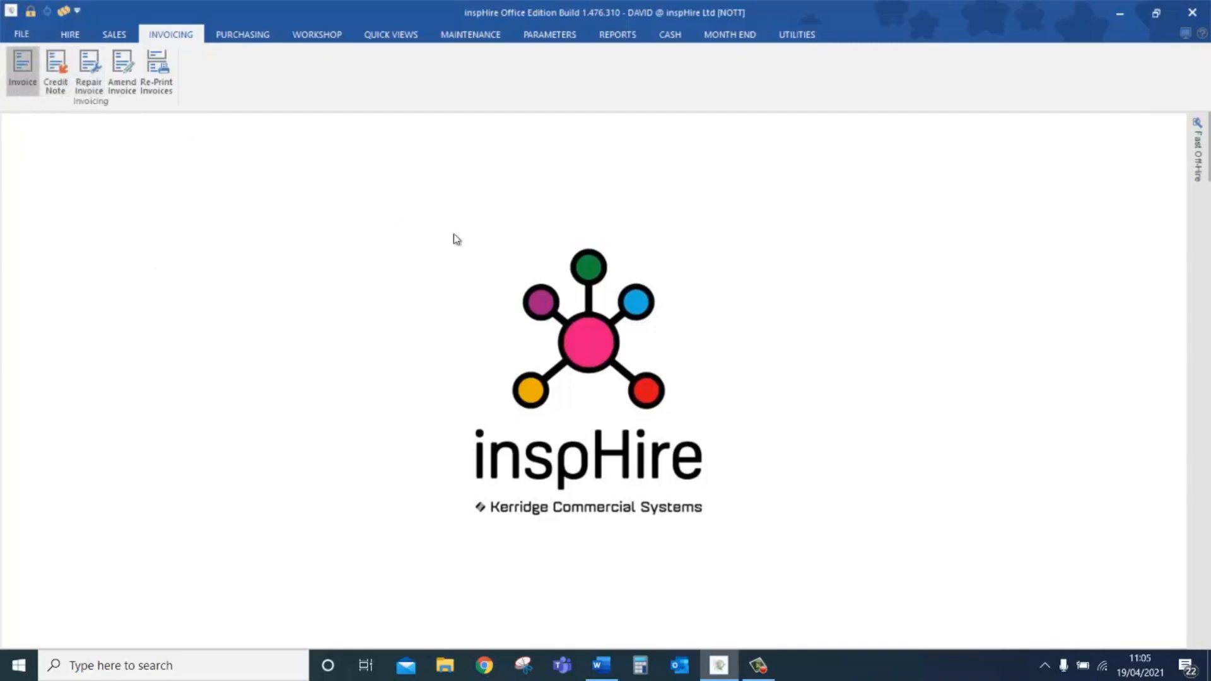
left_click_drag(463, 152, 750, 189)
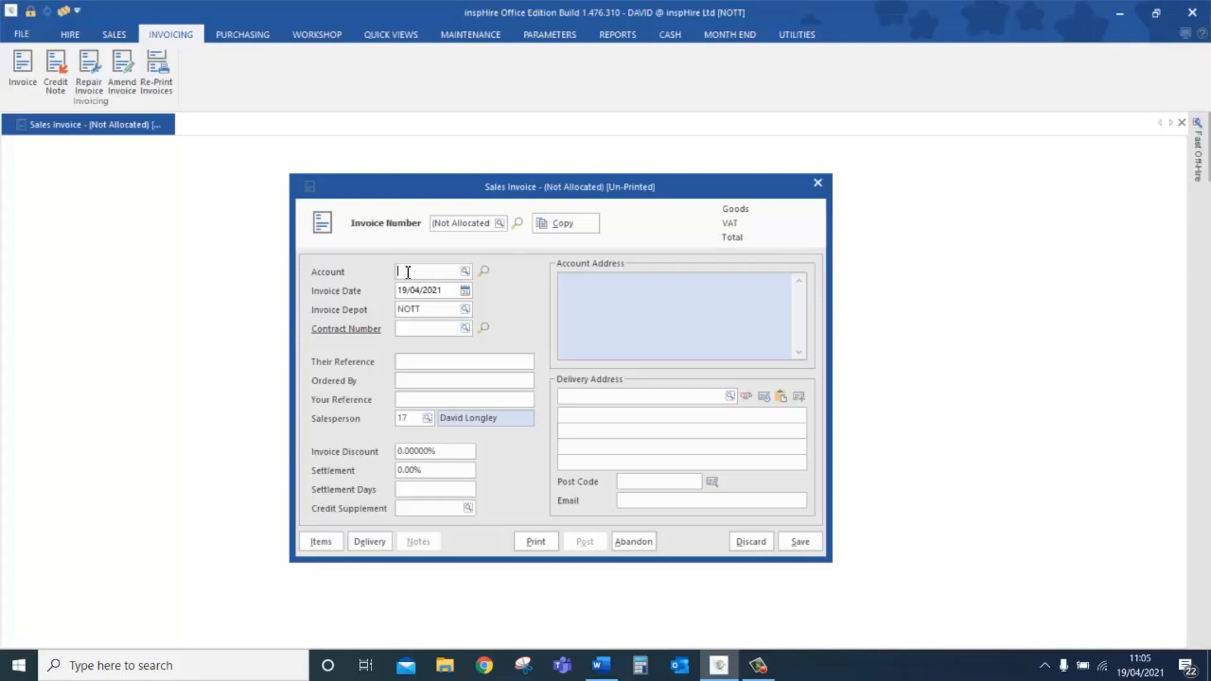
left_click(818, 183)
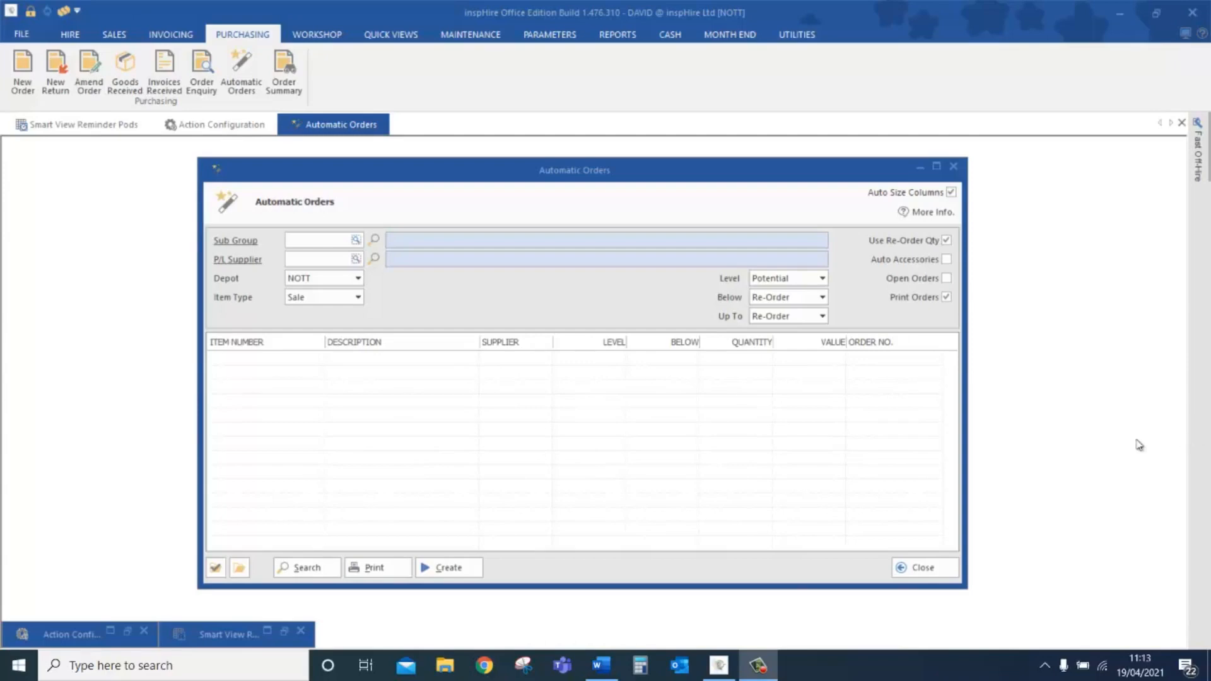
Search Automatic Orders for NOTT sale items below their re-order level and review the item type options, keeping Sale
left_click(307, 568)
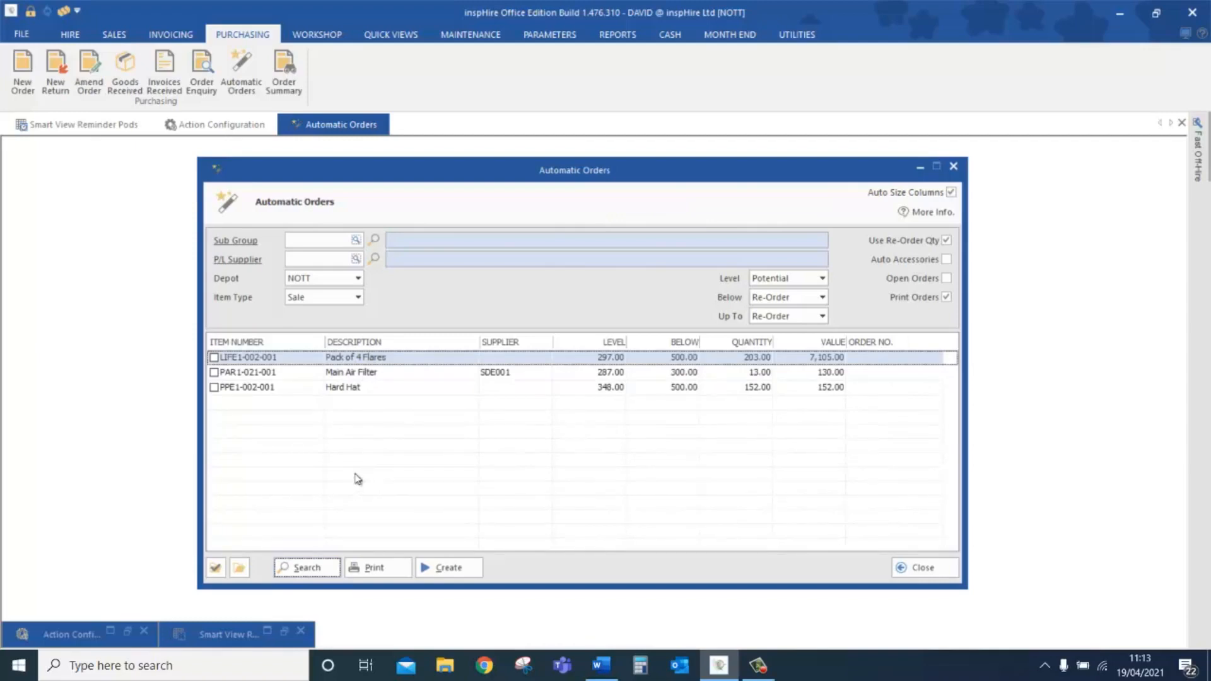
left_click(355, 377)
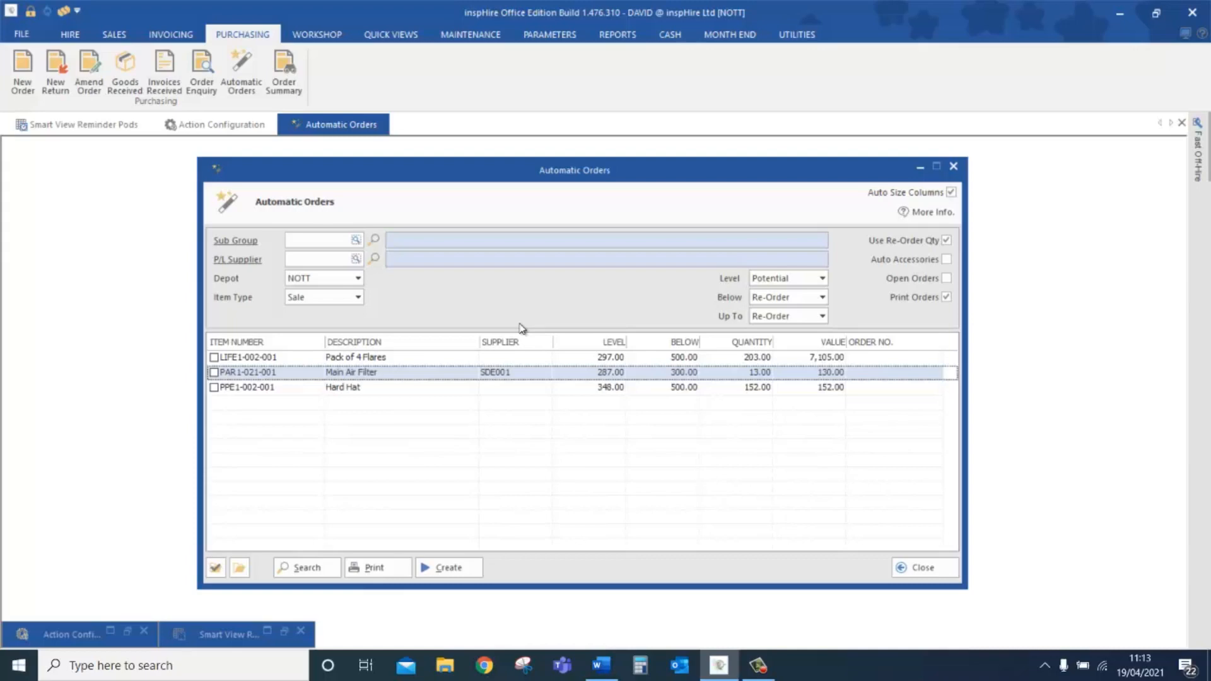
left_click(323, 297)
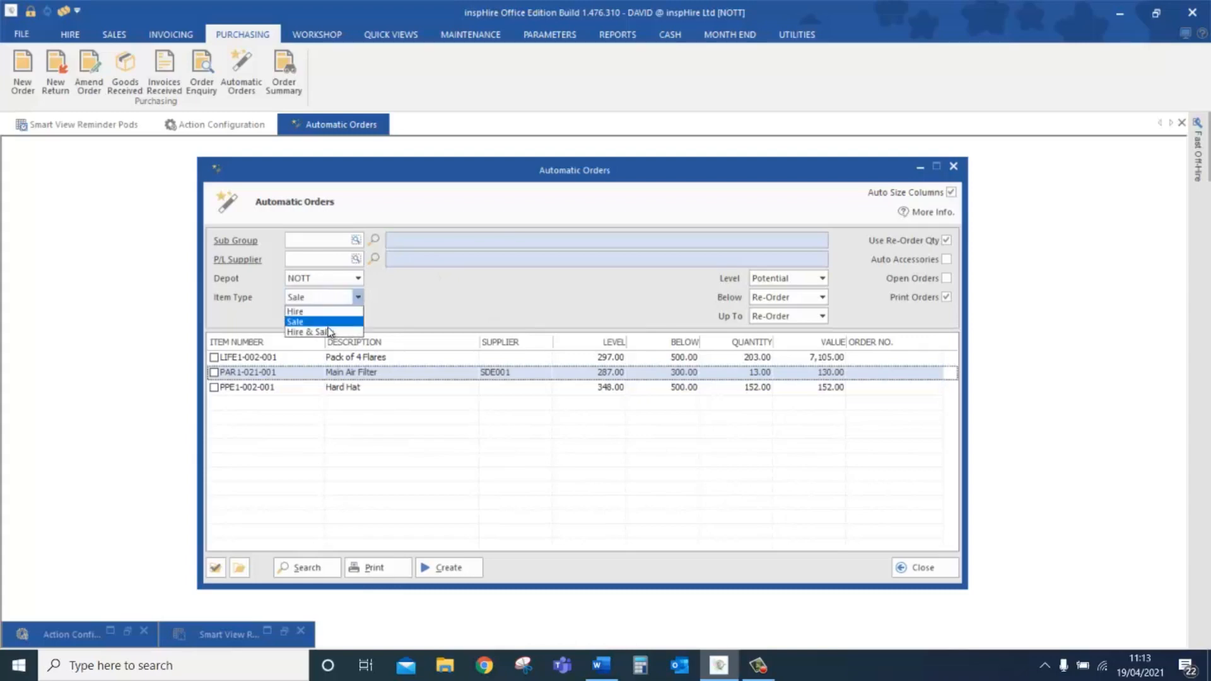
left_click(345, 322)
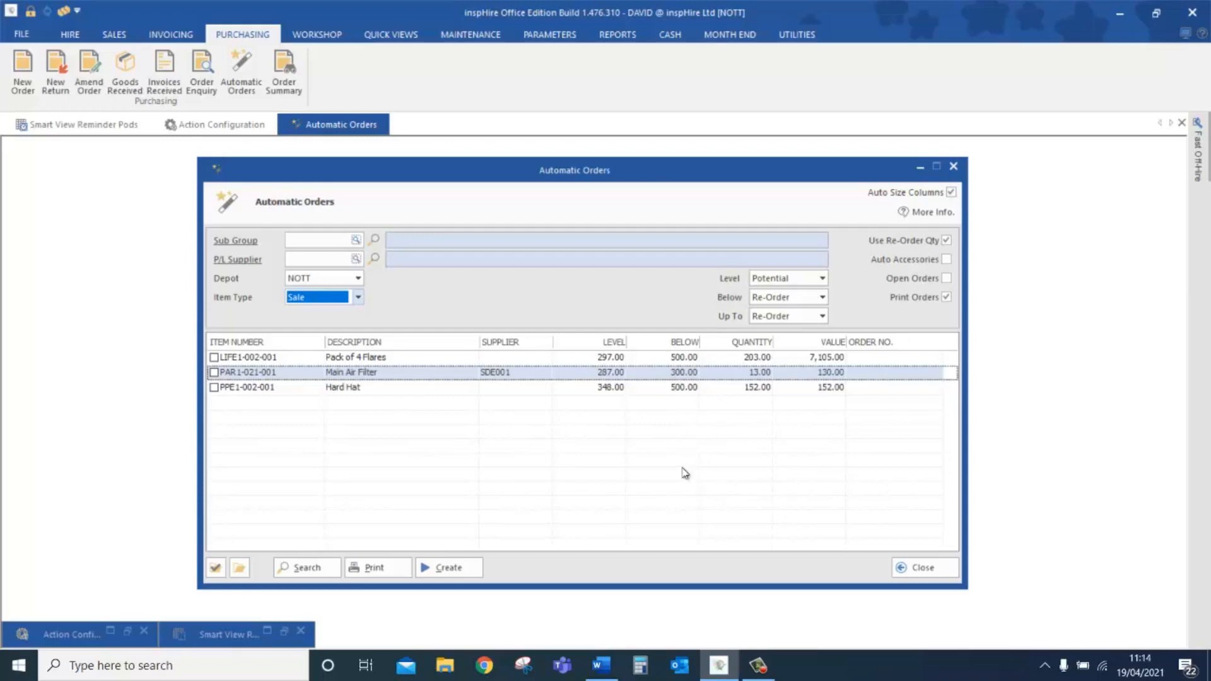
Create an automatic purchase order for the Main Air Filter (PAR1-021-001) only, and close Automatic Orders
left_click(451, 566)
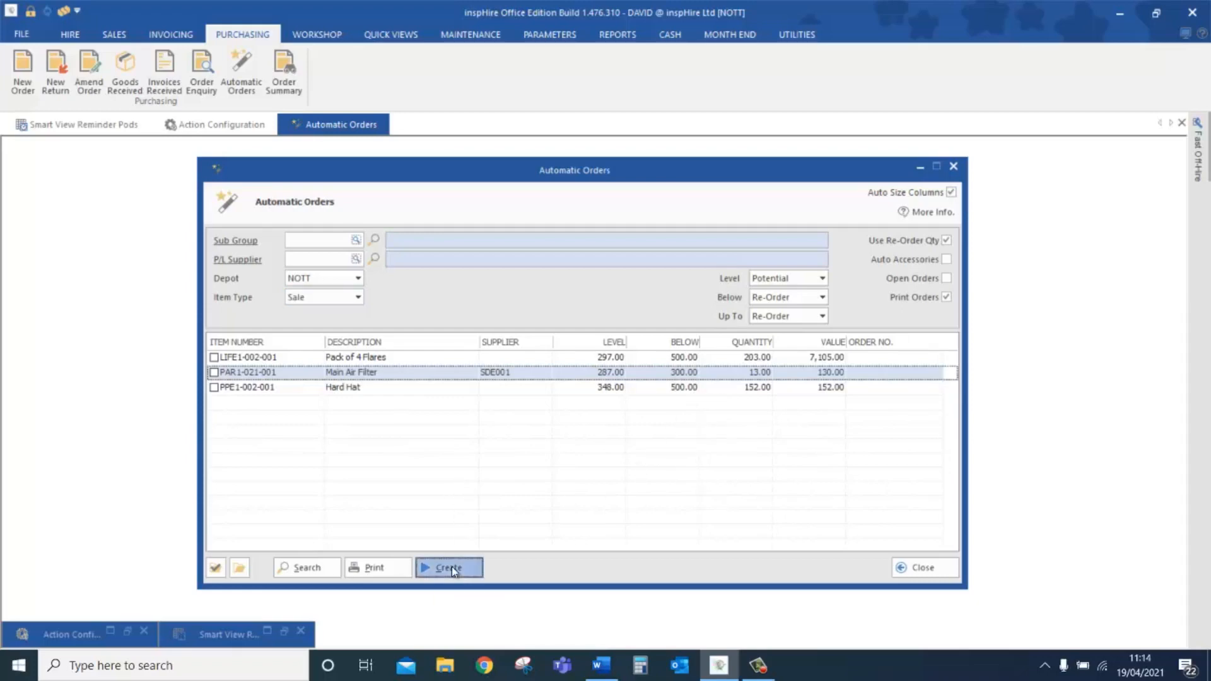
left_click(687, 378)
left_click(214, 372)
left_click(447, 566)
left_click(546, 377)
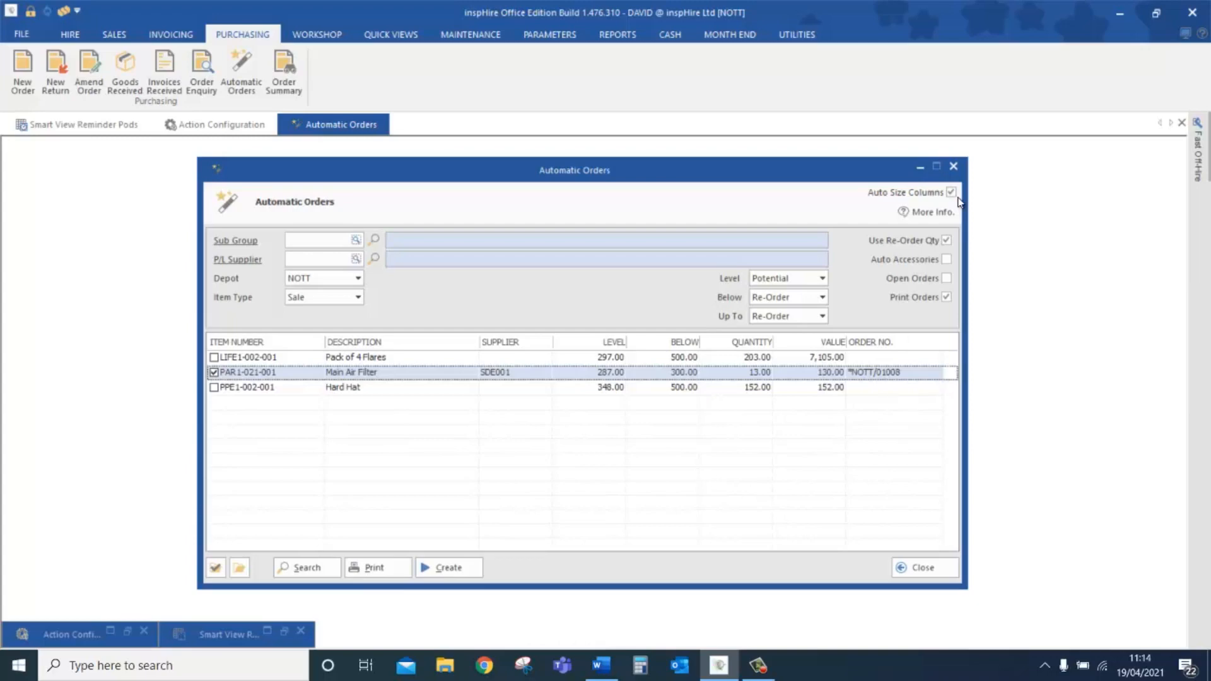
left_click(921, 566)
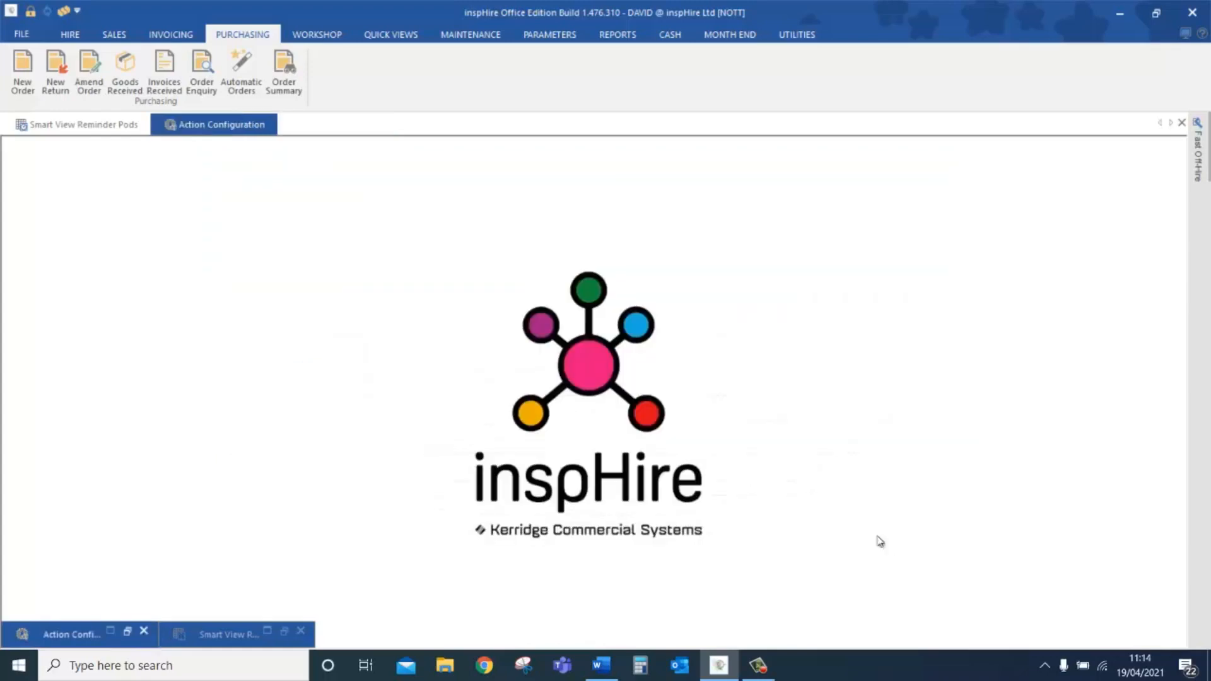
Find the new Main Air Filter purchase order by its order number and open it for amendment
left_click(24, 71)
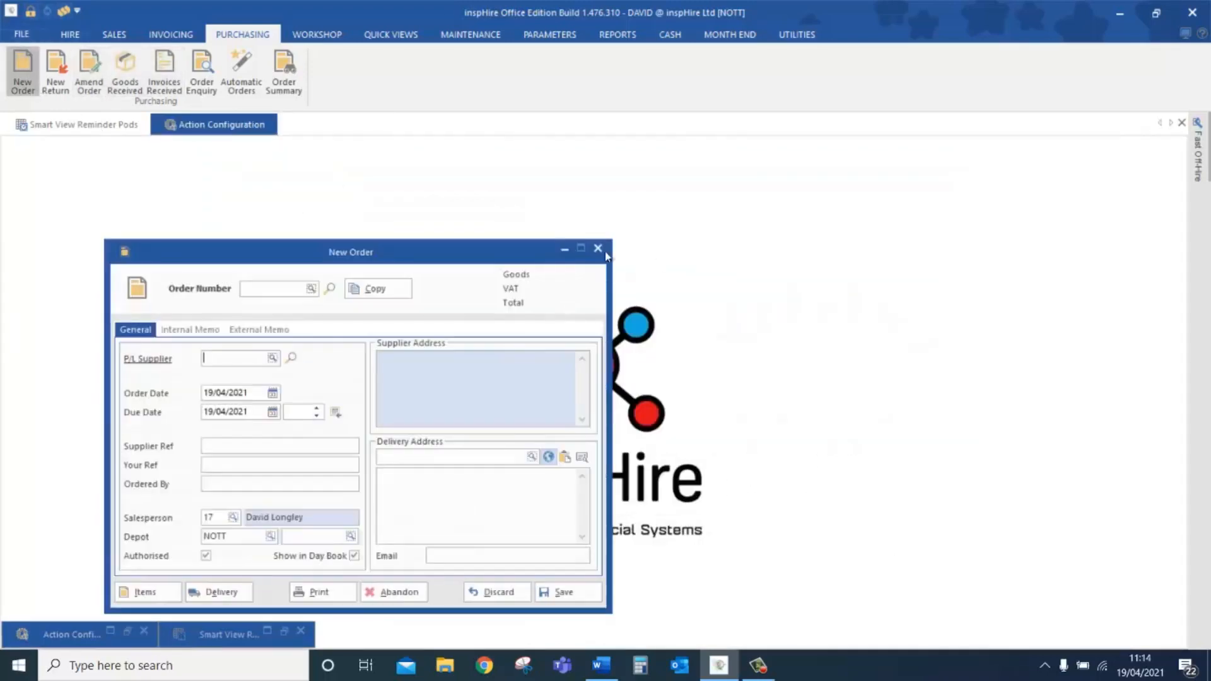
left_click(598, 248)
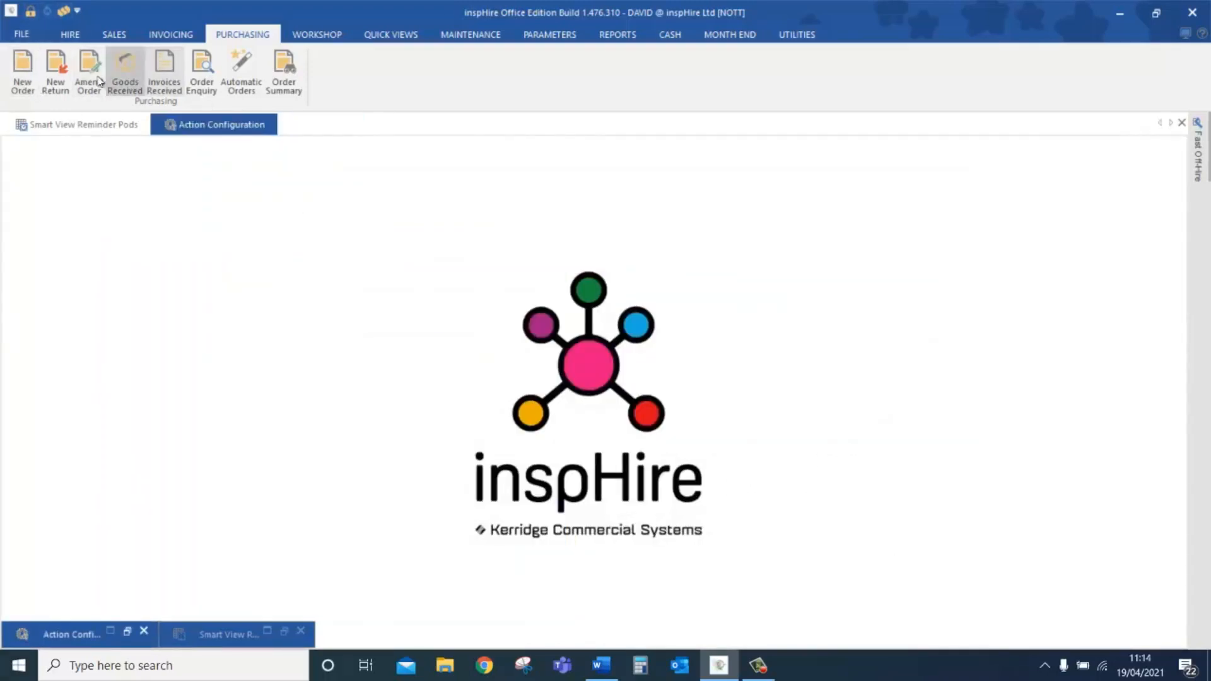
left_click(94, 75)
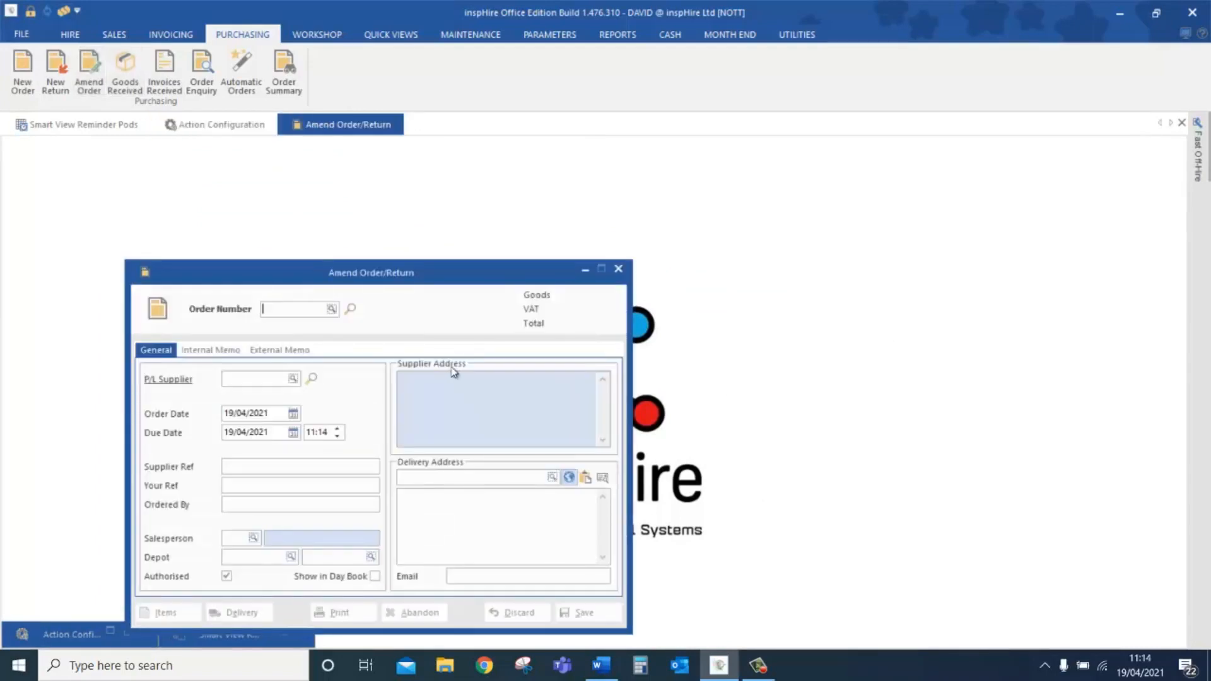
type("1008")
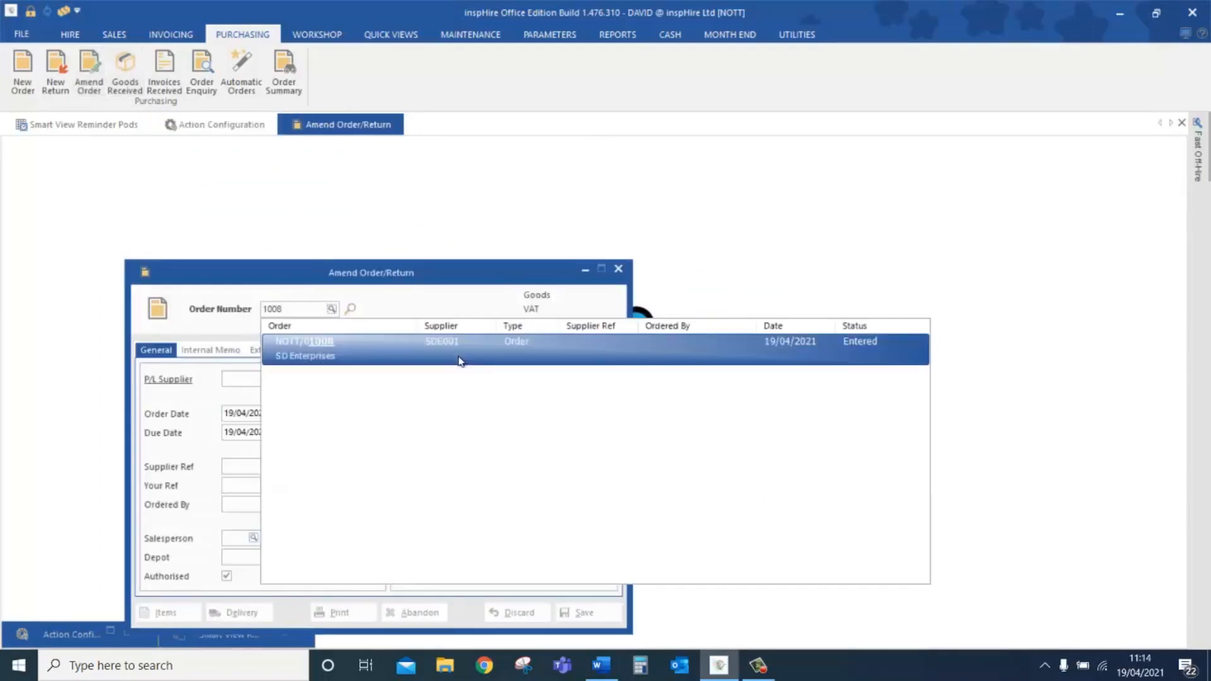
left_click(459, 359)
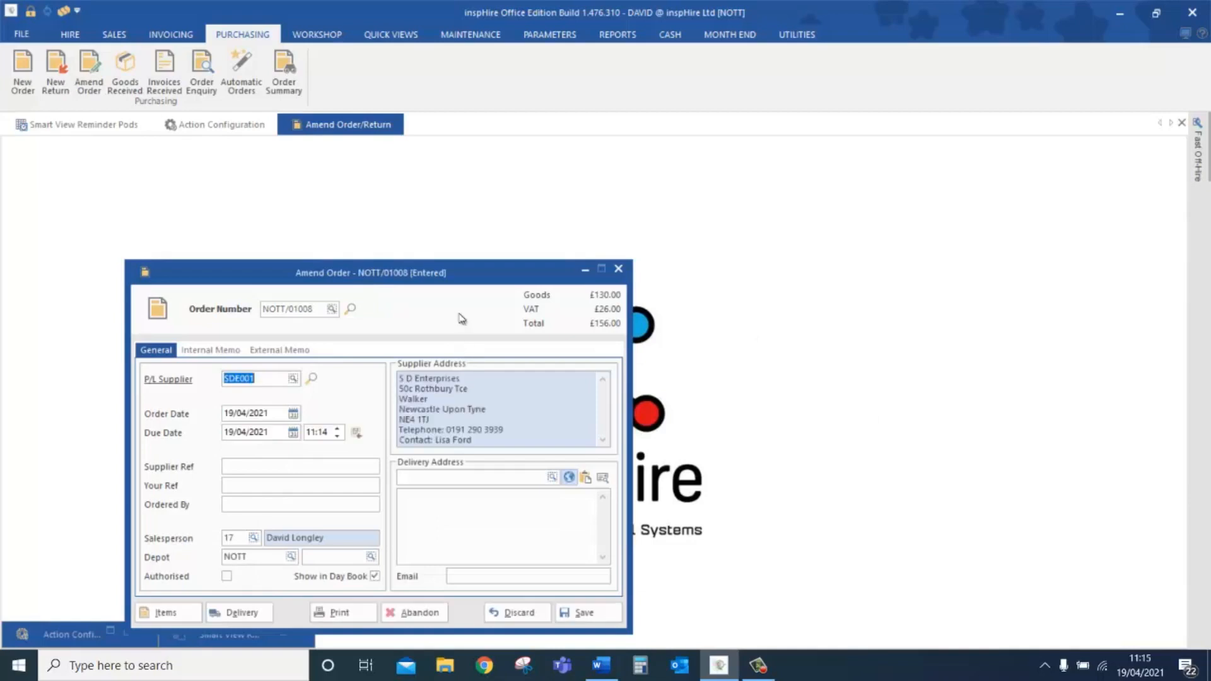
left_click_drag(527, 268, 665, 176)
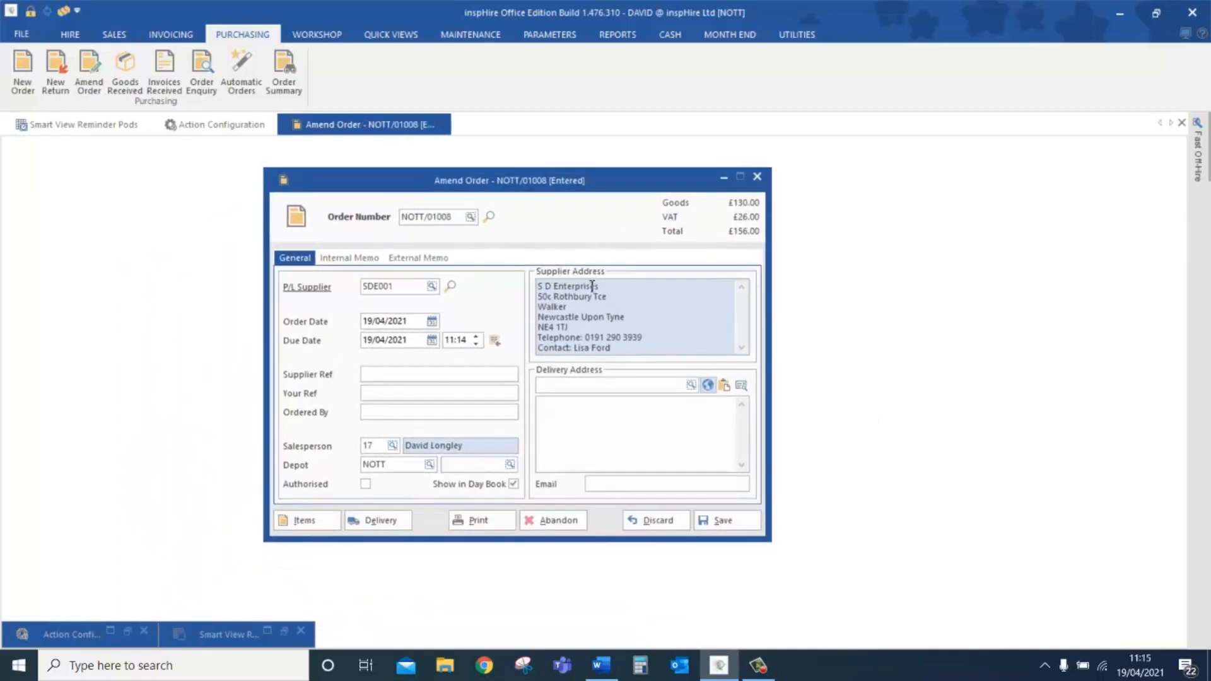
Set the purchase order's delivery address to Gatwick Airport and enter the orderer's full name in Ordered By
left_click_drag(623, 348, 541, 281)
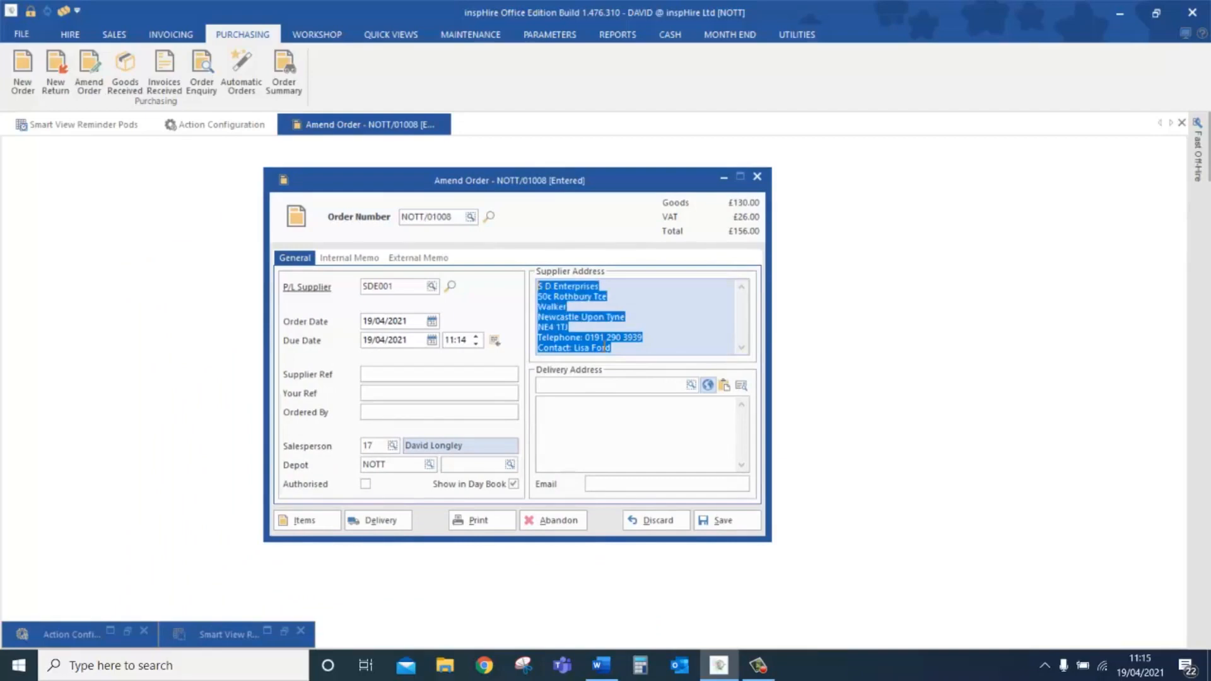
left_click(611, 385)
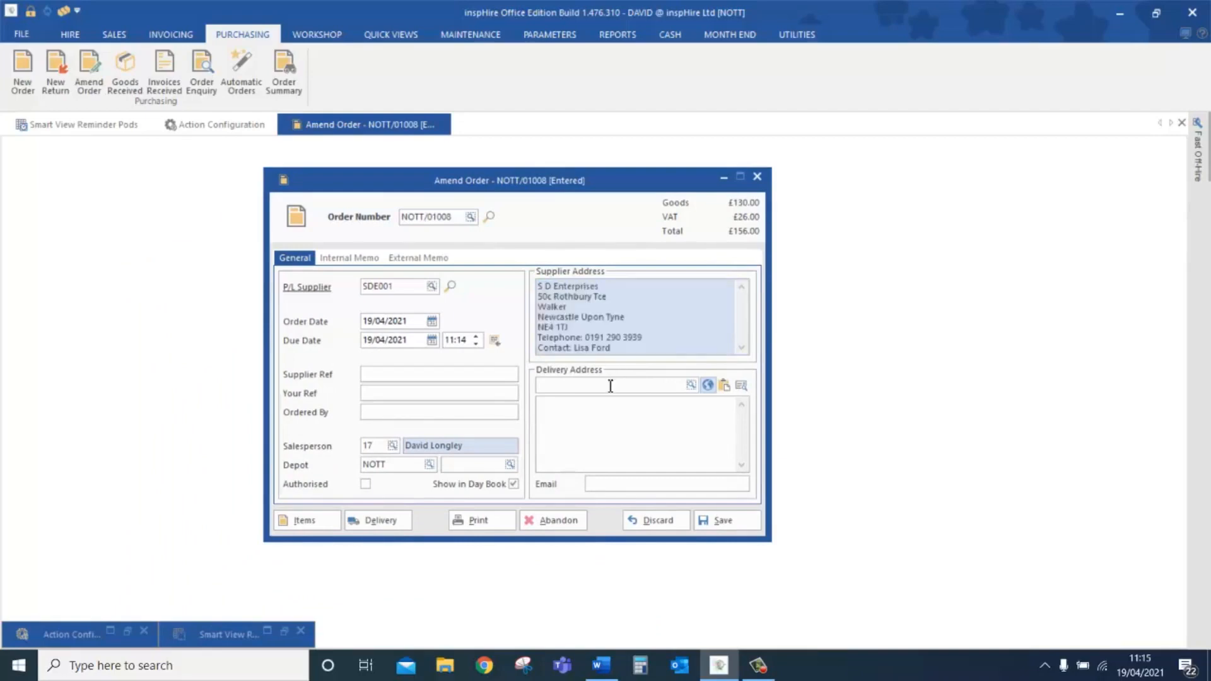
left_click(692, 385)
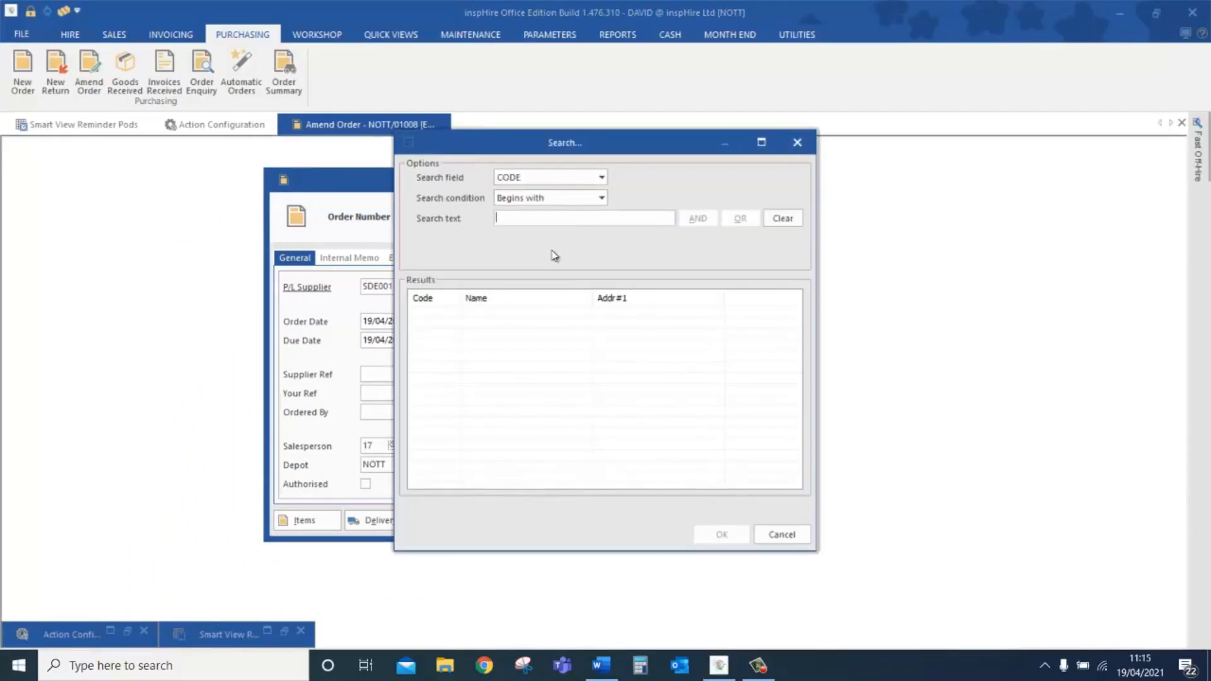
type("%")
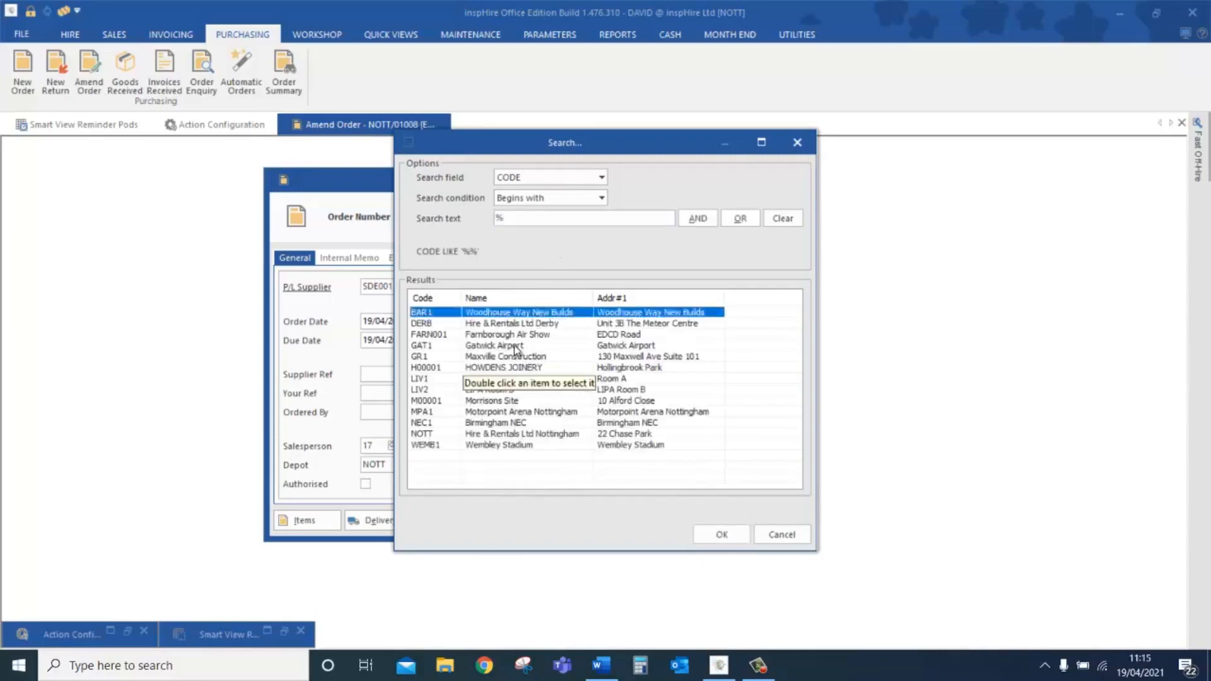
left_click(514, 346)
left_click(720, 536)
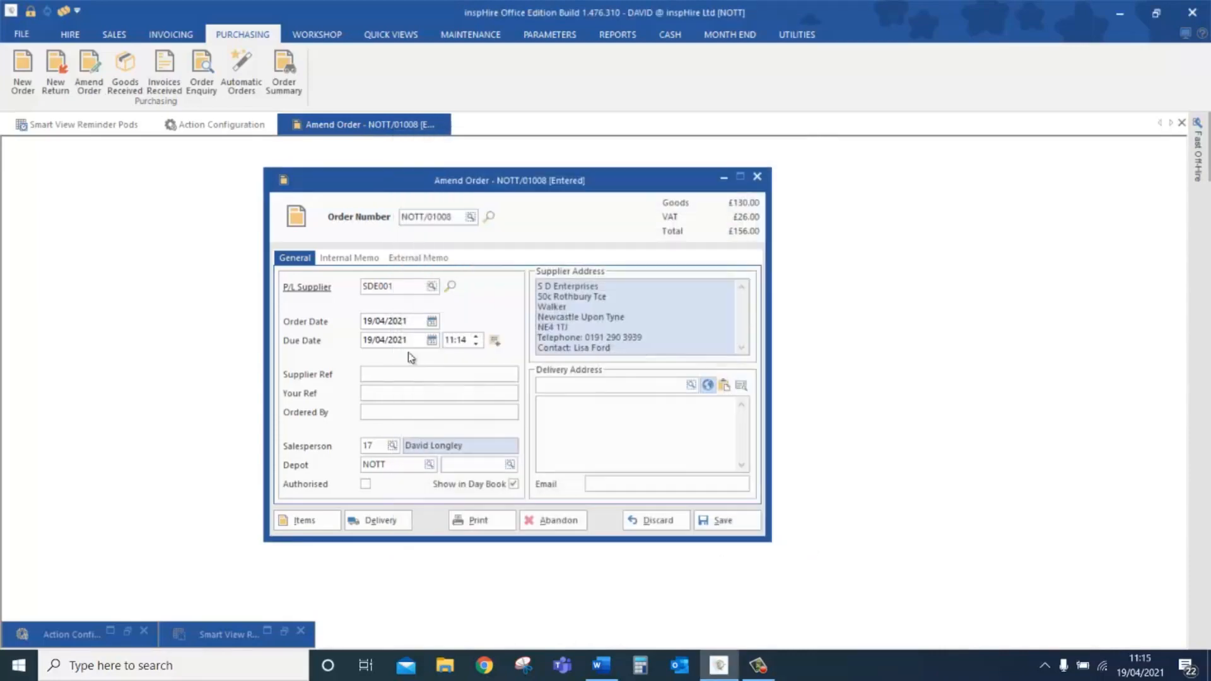
left_click(385, 415)
type("John Smith")
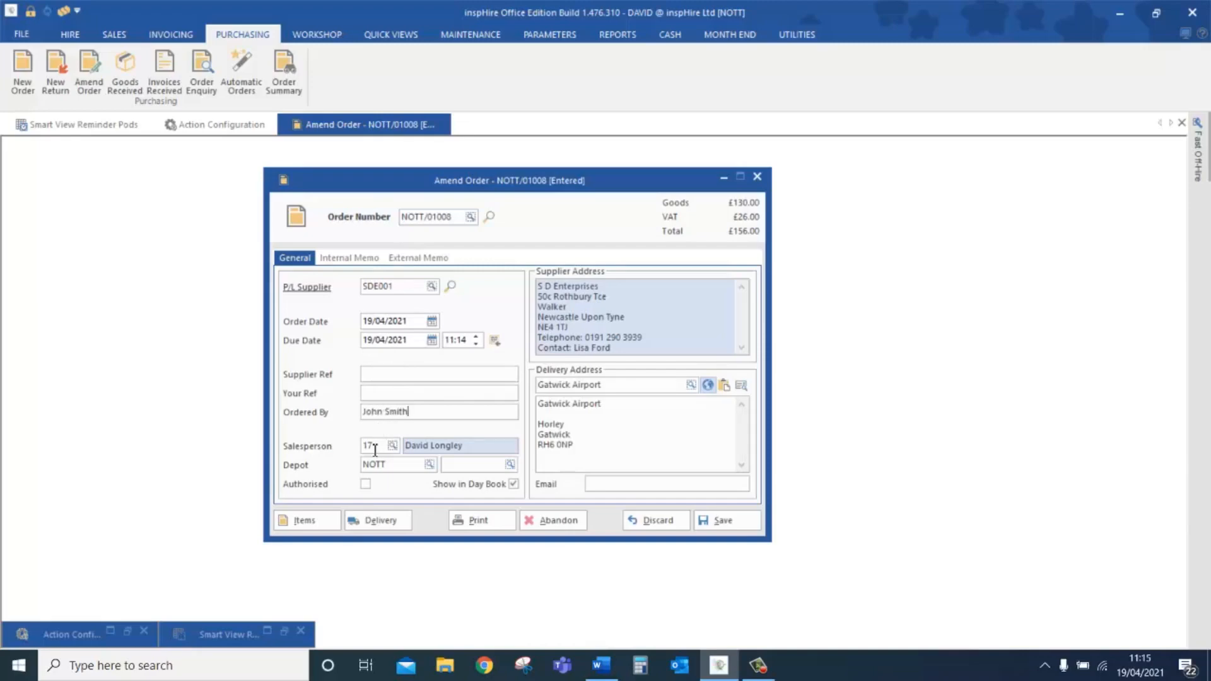
Review the Main Air Filter line in the order's items, and mark the order as authorised
left_click(295, 520)
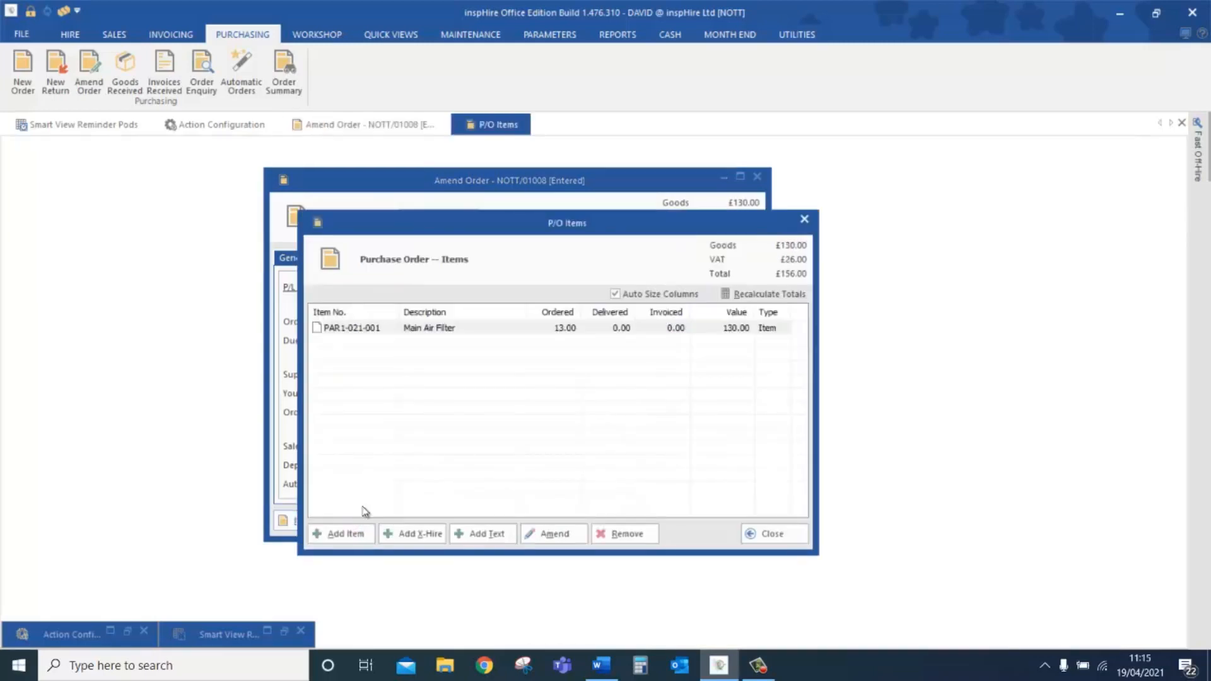
left_click(433, 329)
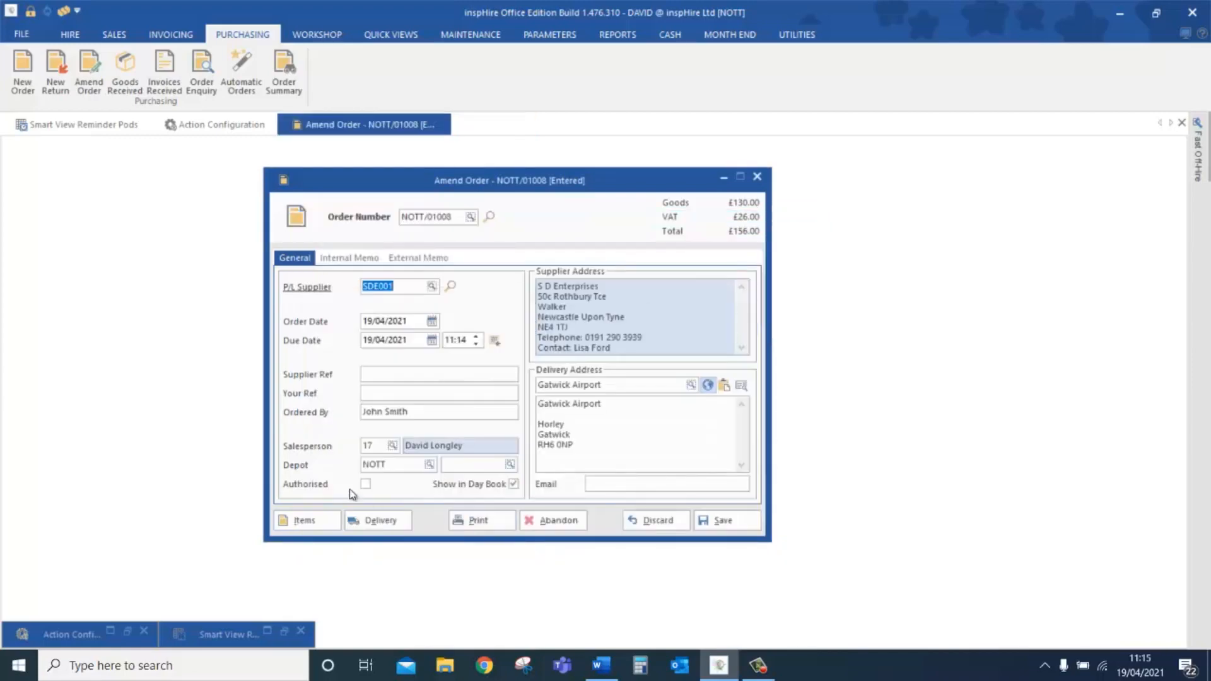
left_click(365, 484)
Print the authorised purchase order to screen and check the document down to its totals
left_click(495, 521)
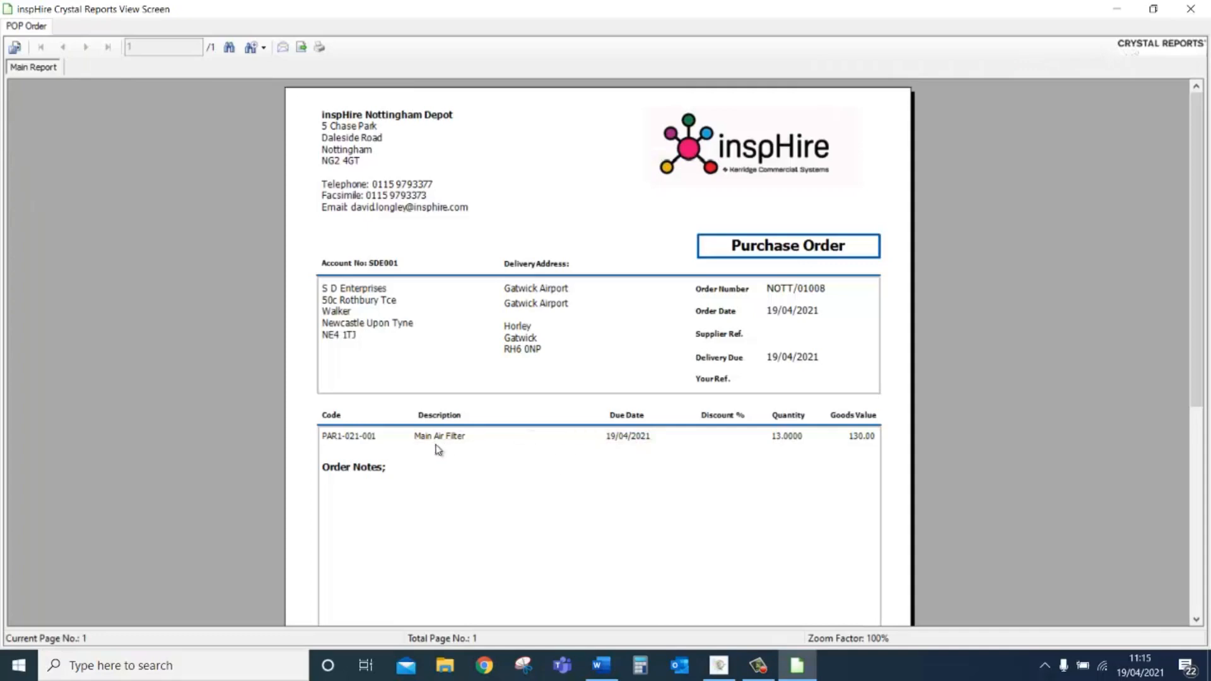
scroll(756, 406, "down", 5)
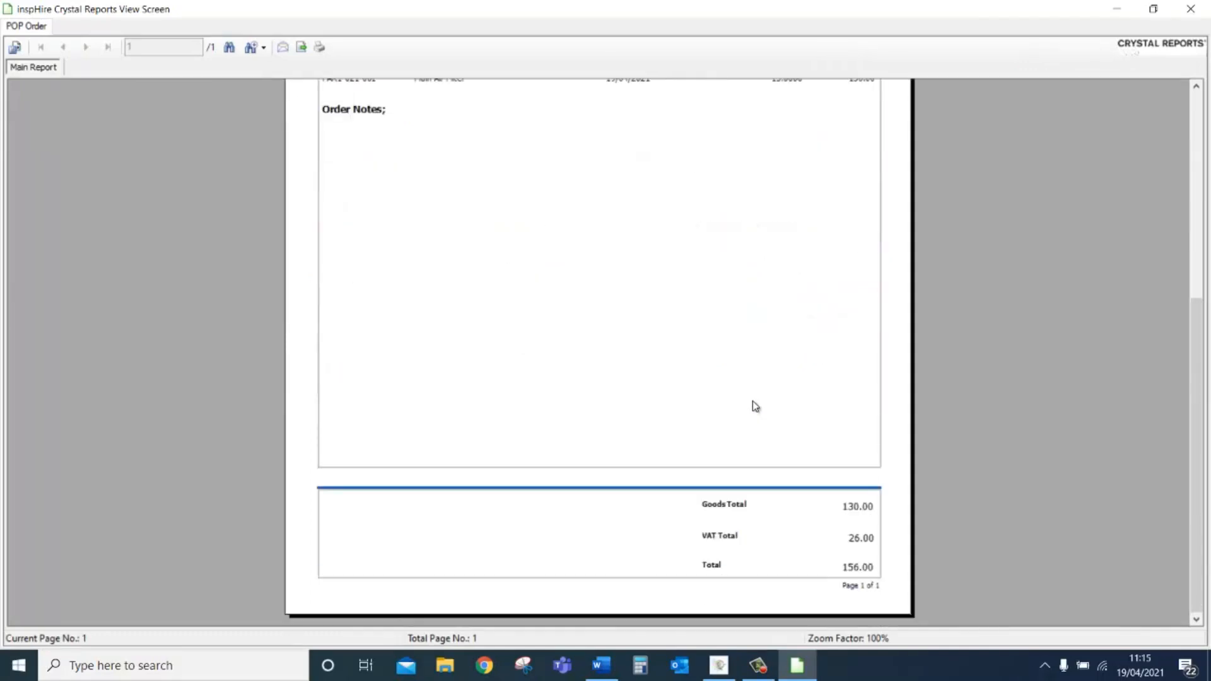
scroll(752, 403, "up", 5)
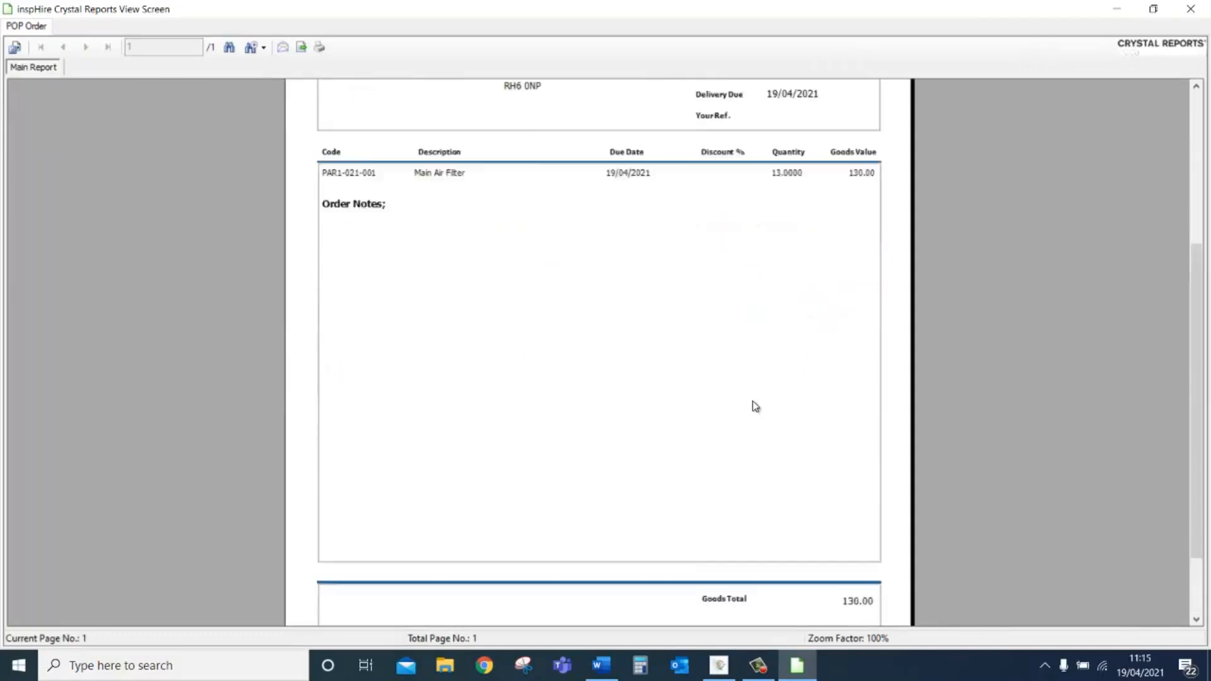
Open the email form for the POP Order report, review its body text and signature, and close it without sending
left_click(283, 47)
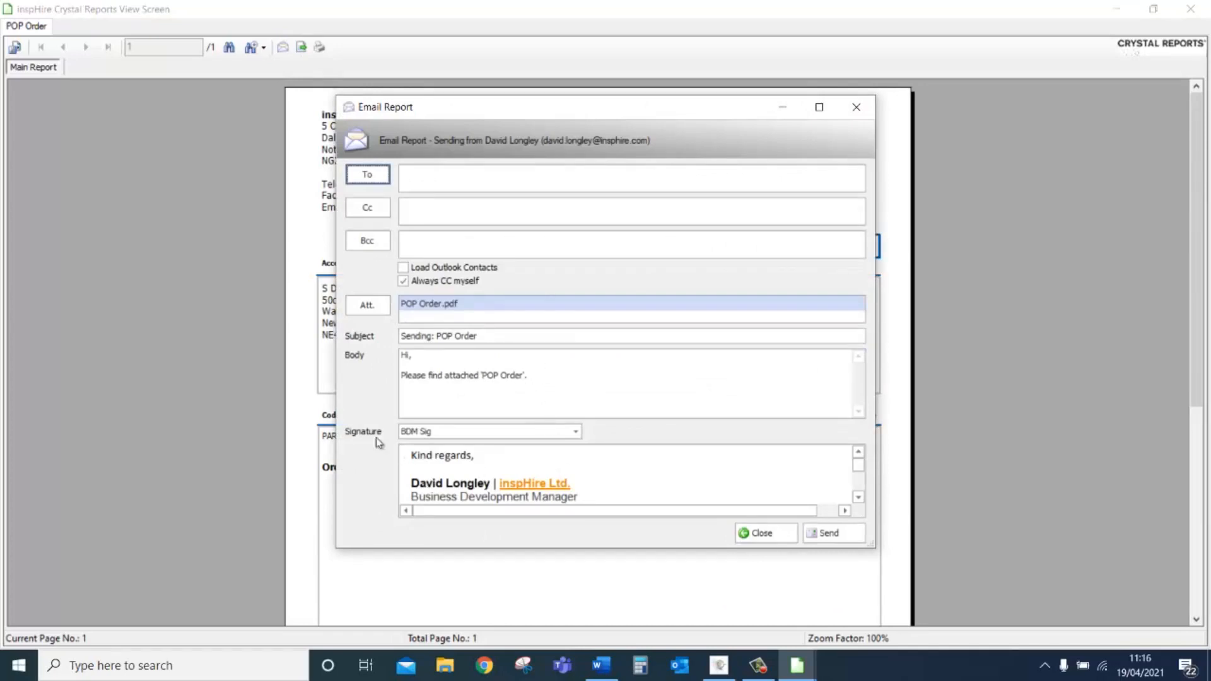
scroll(525, 486, "down", 5)
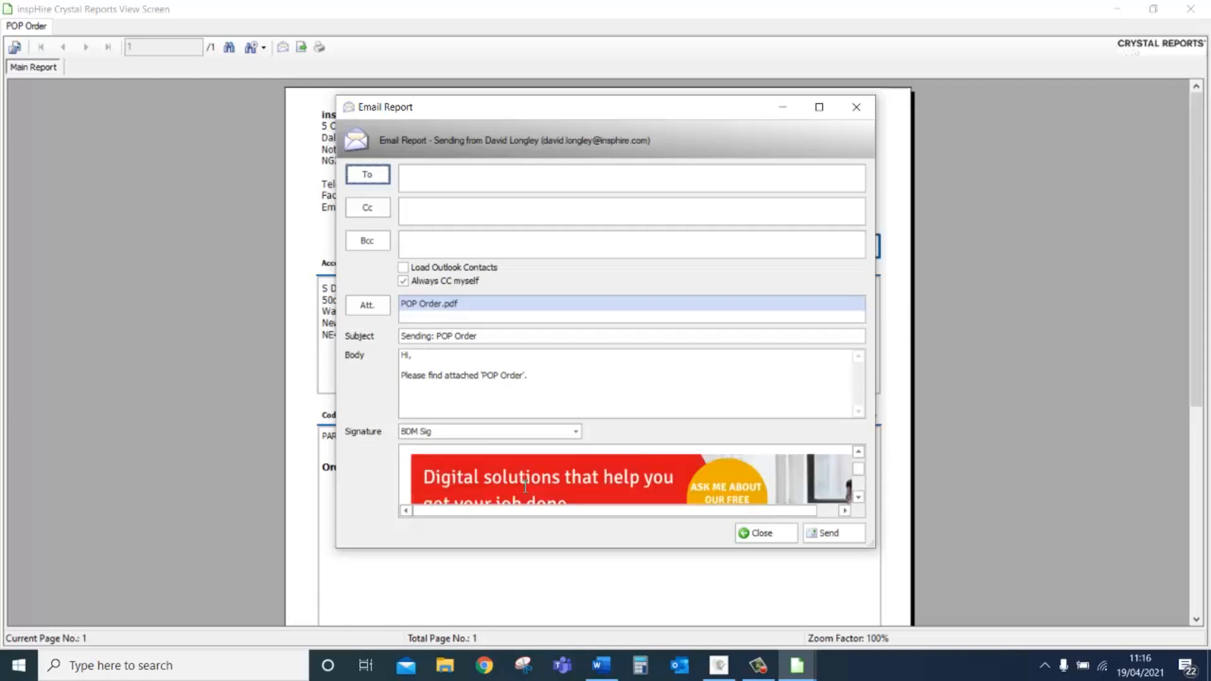
scroll(525, 486, "up", 5)
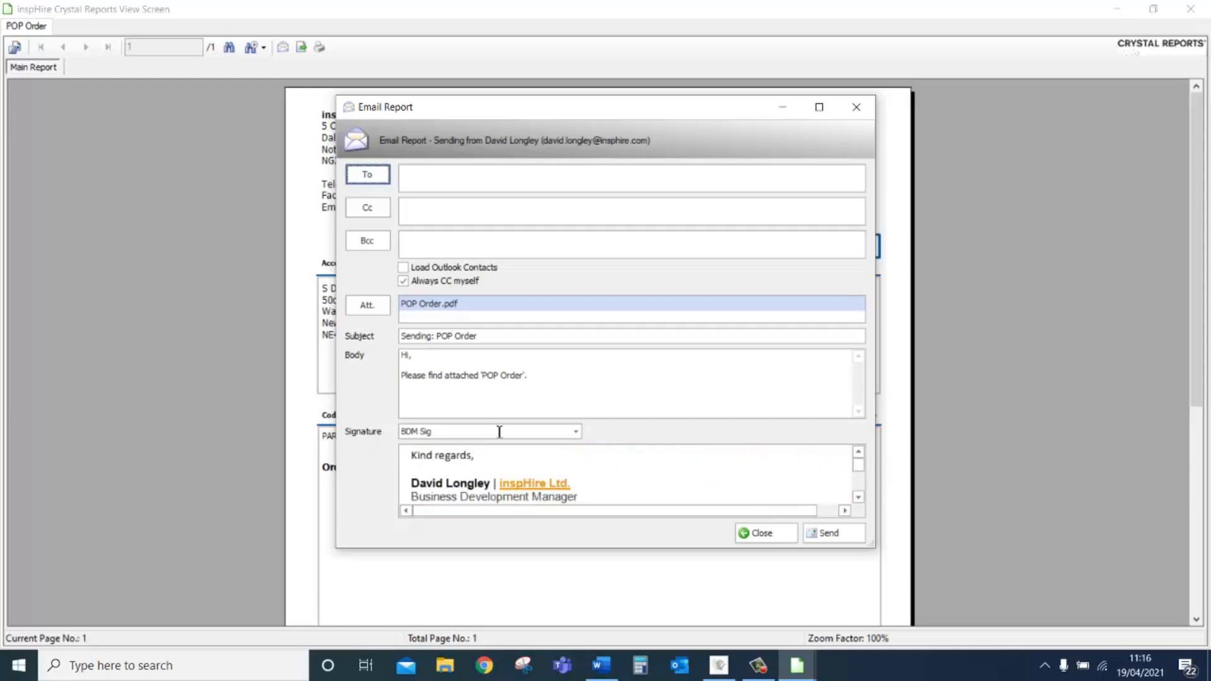
left_click_drag(559, 386, 357, 357)
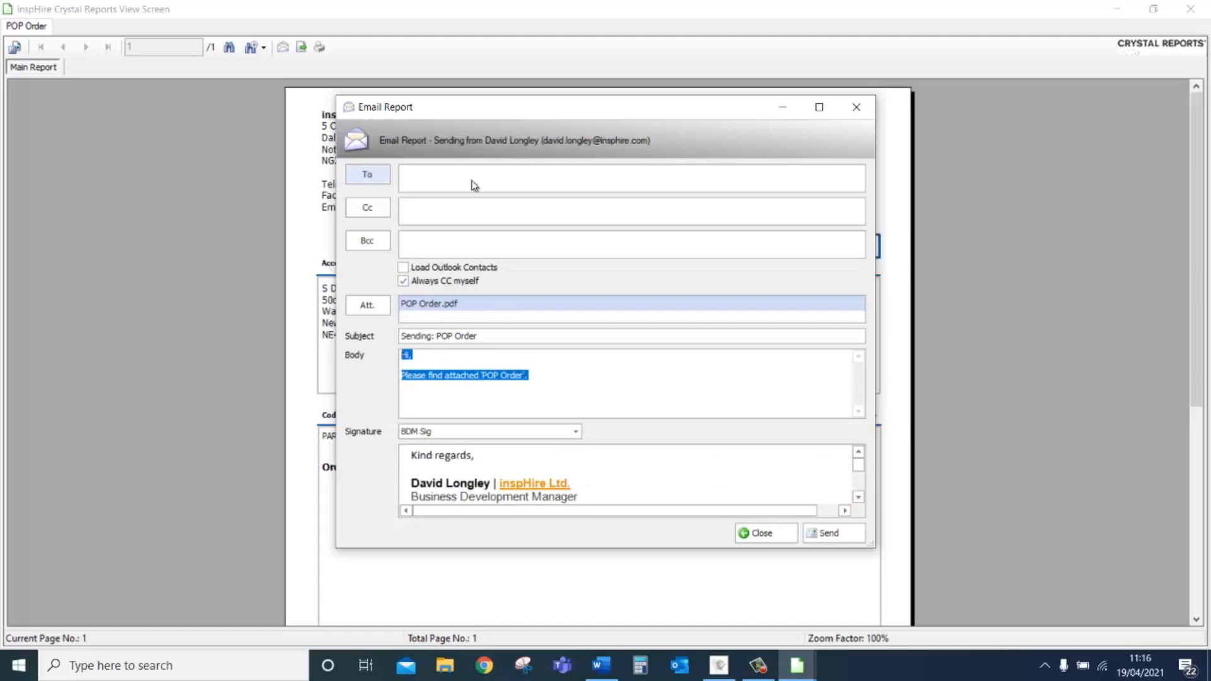
left_click(757, 532)
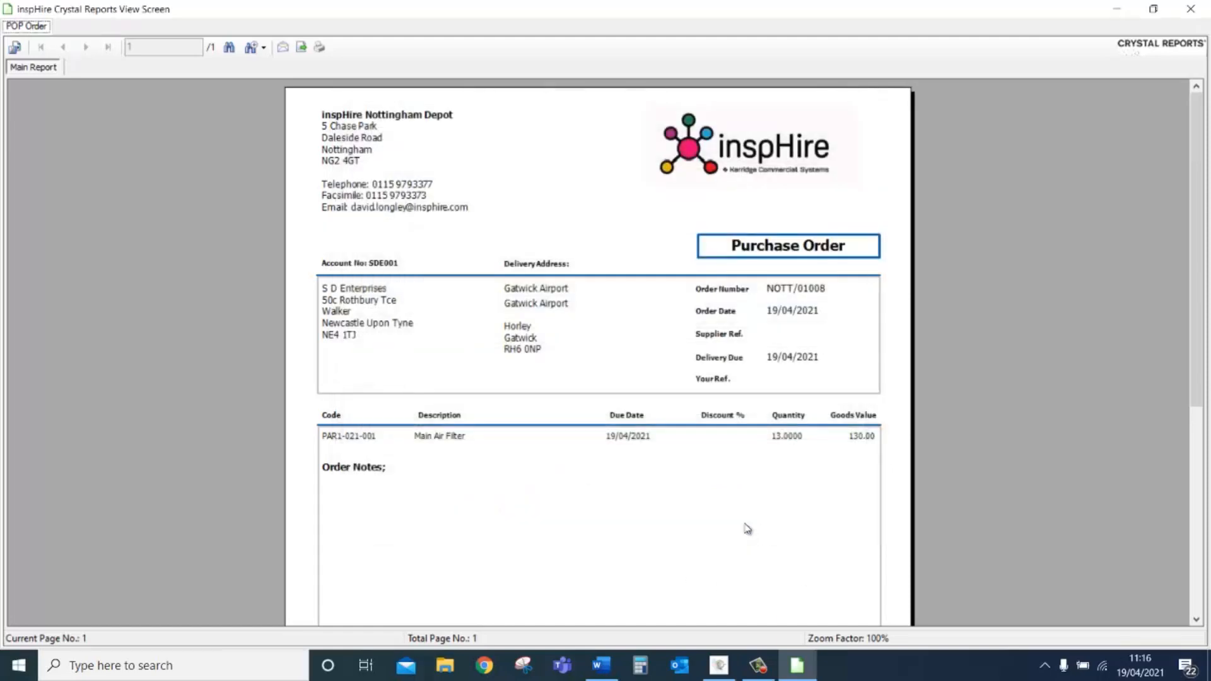
Close the printed purchase order preview and save the amended order
left_click(1188, 17)
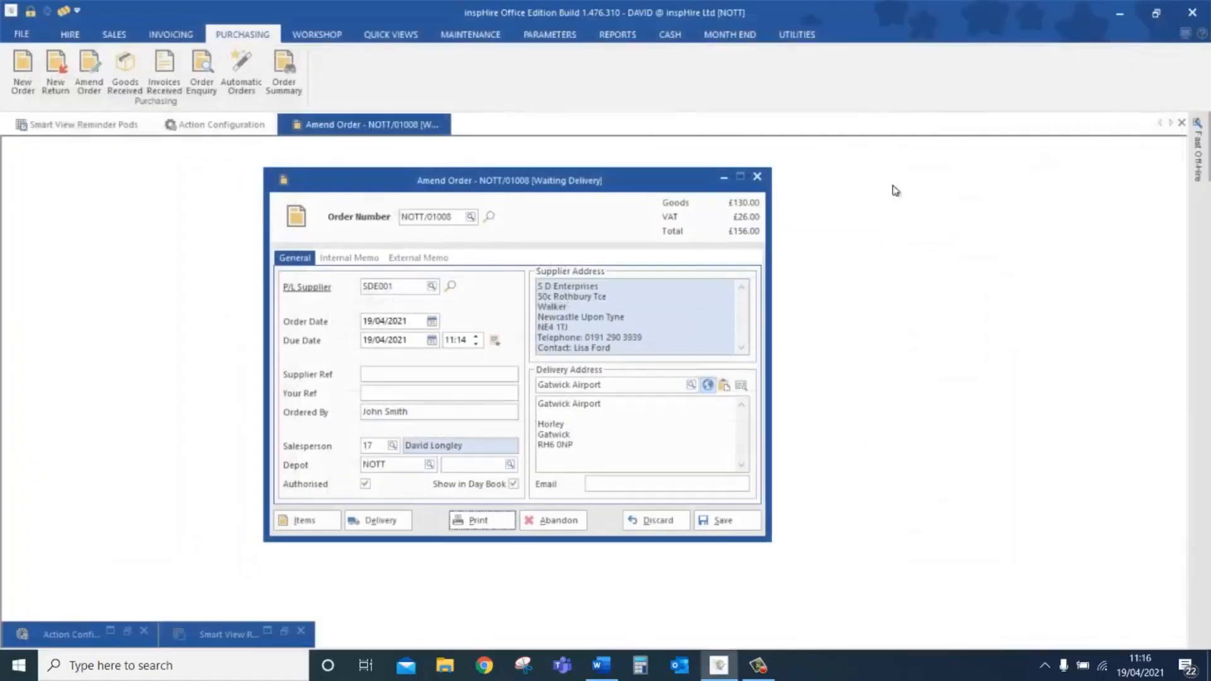
left_click(722, 519)
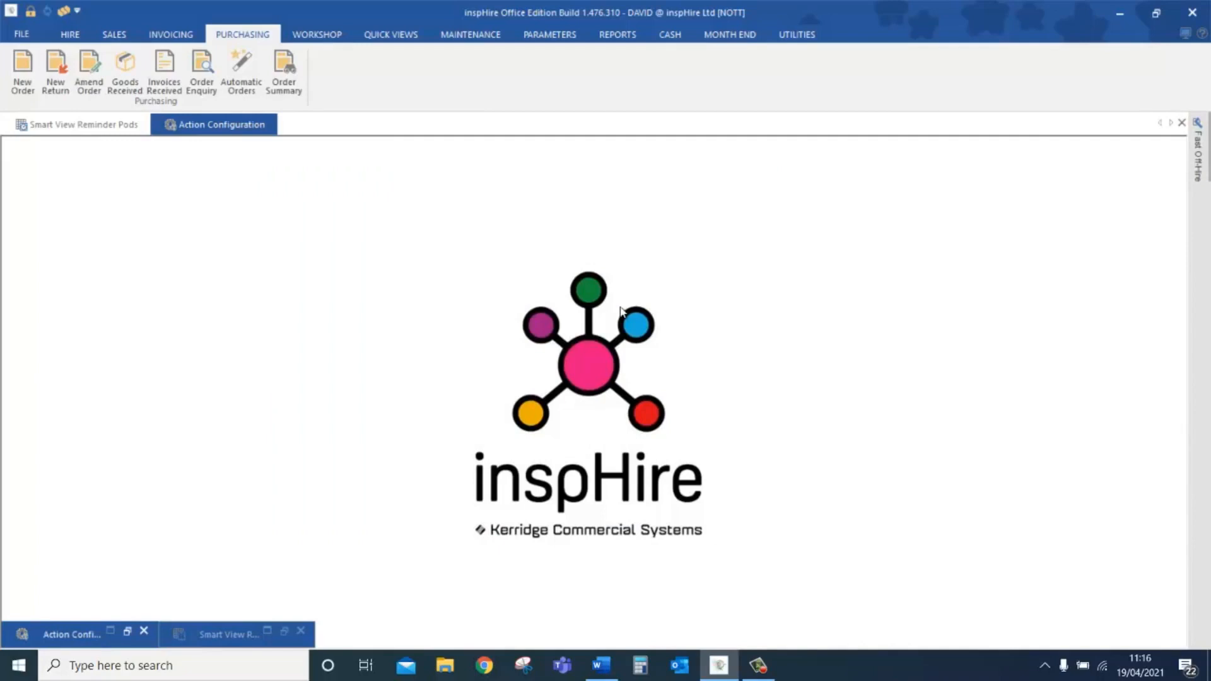
Review the POP Order and Workshop Job authorisation levels in the logged-in user's options, and close the user table
left_click(549, 36)
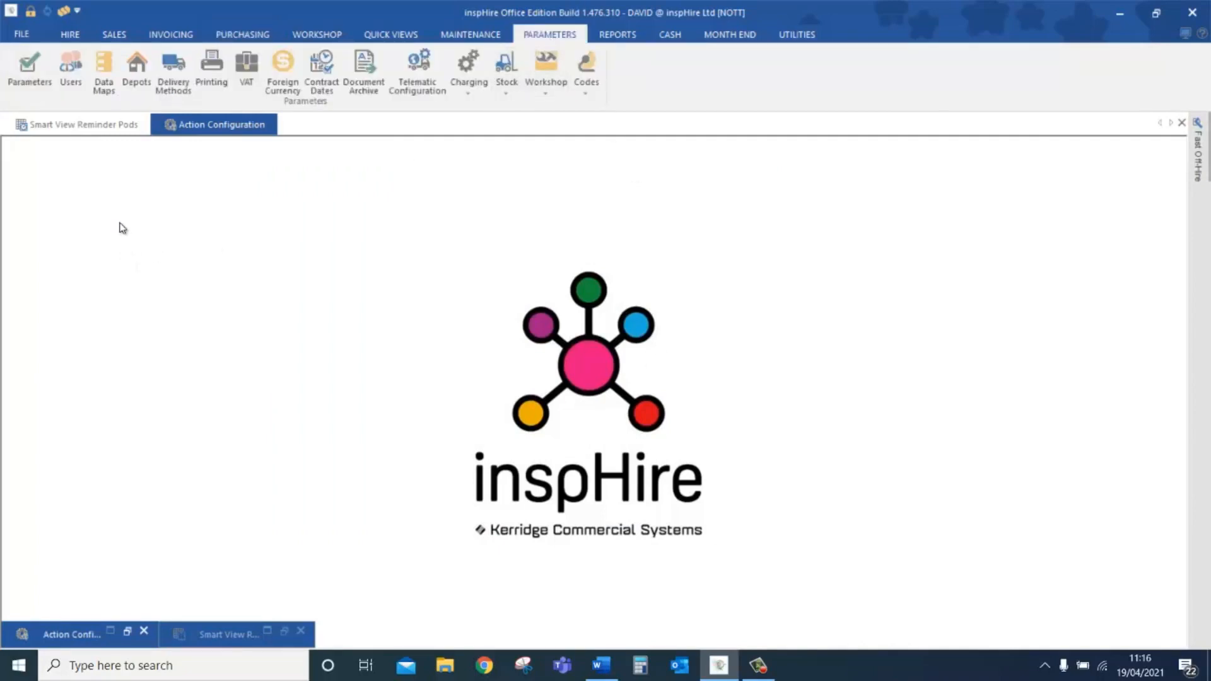
left_click(67, 82)
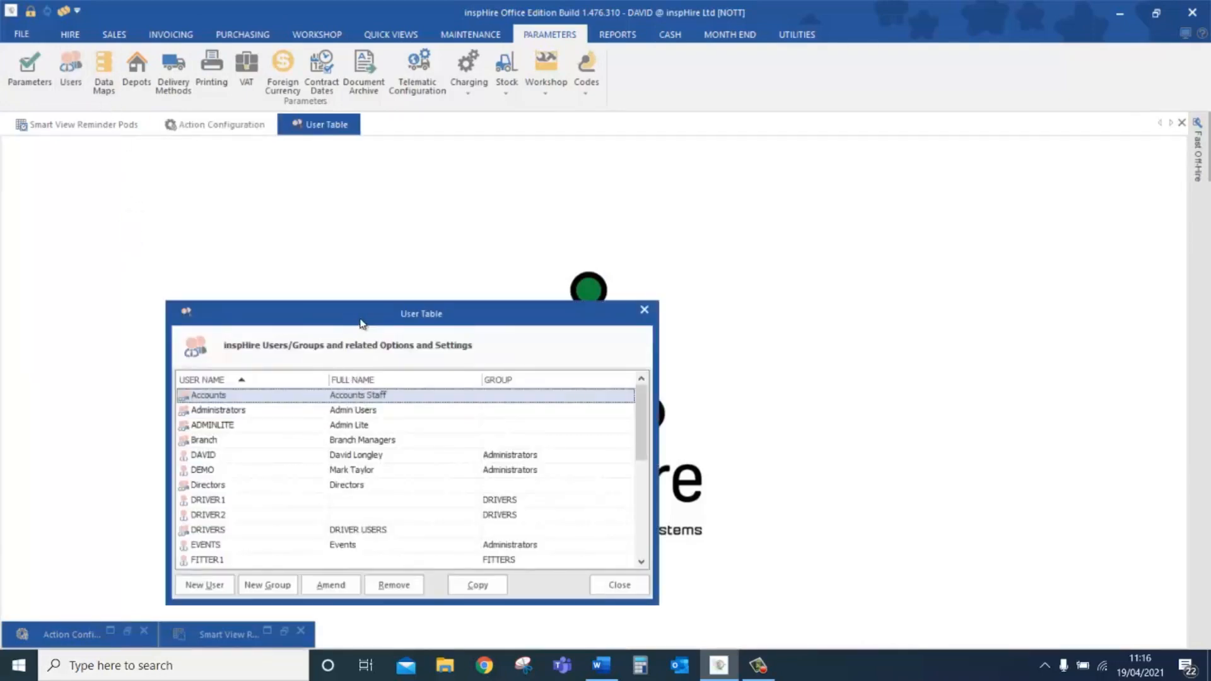
left_click(428, 356)
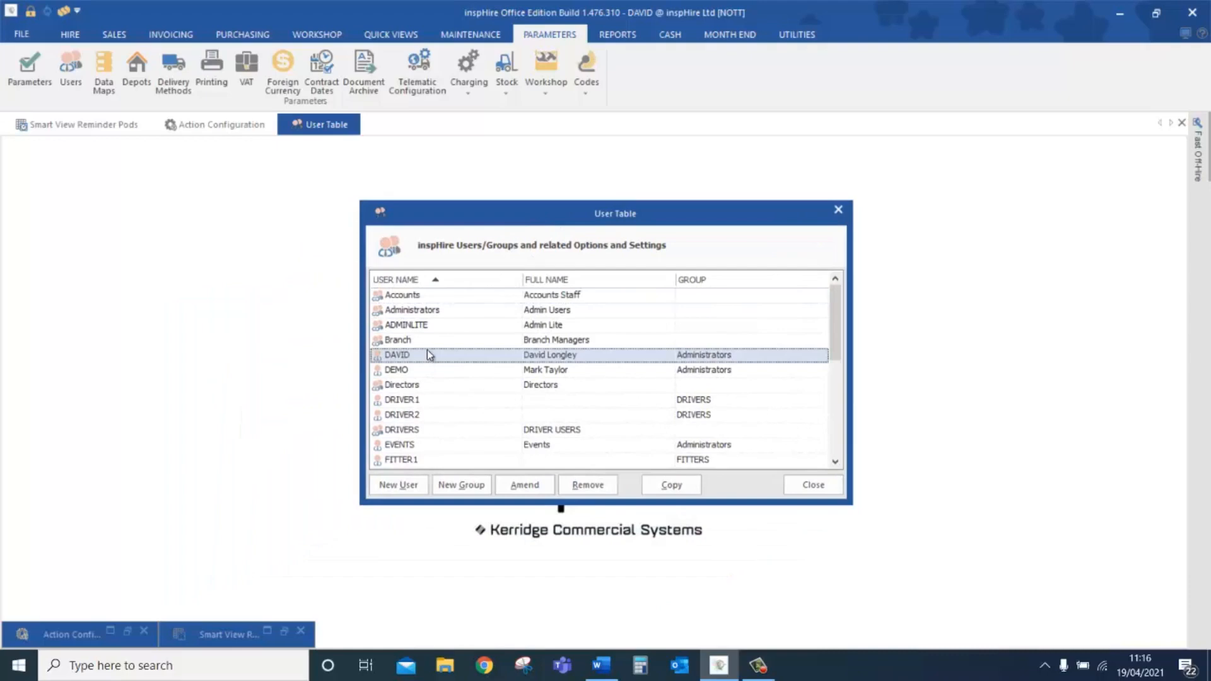
double_click(428, 359)
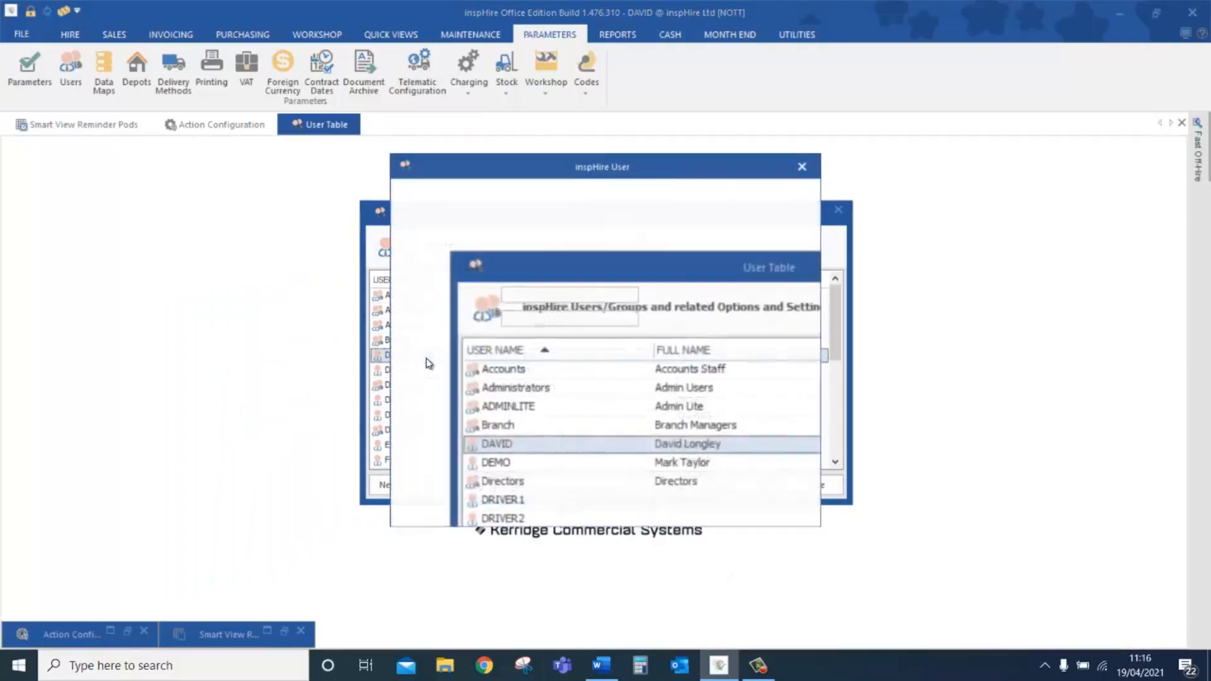
left_click(452, 233)
left_click(485, 235)
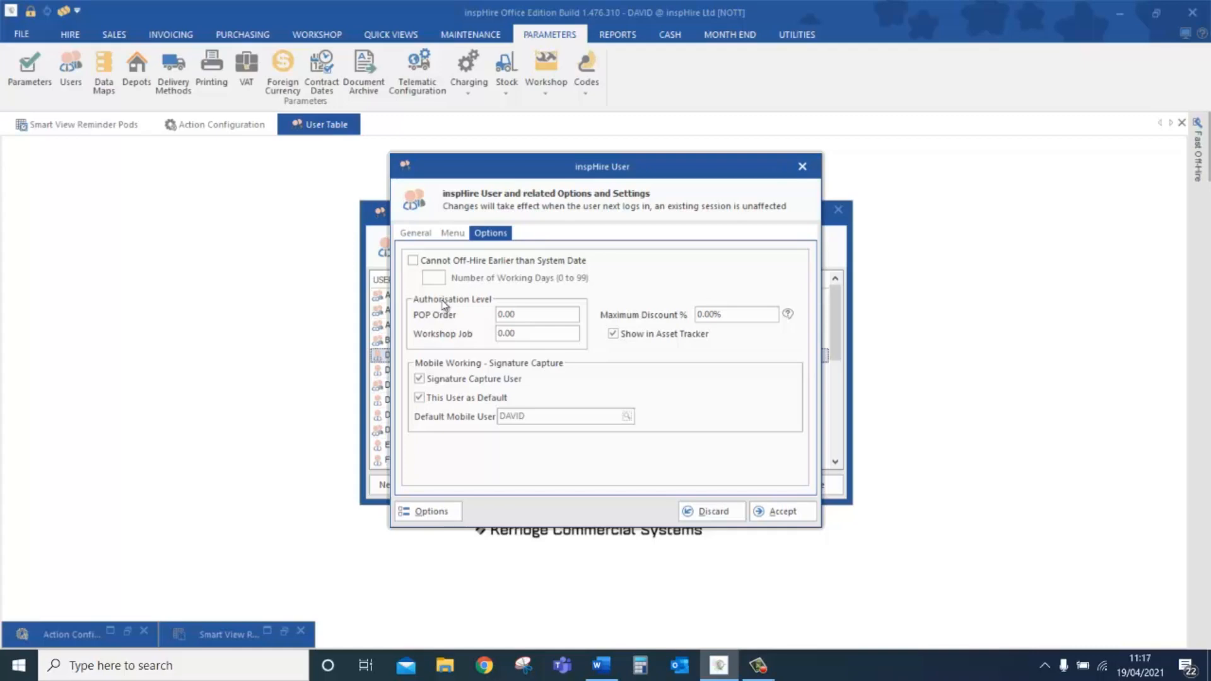
left_click(802, 167)
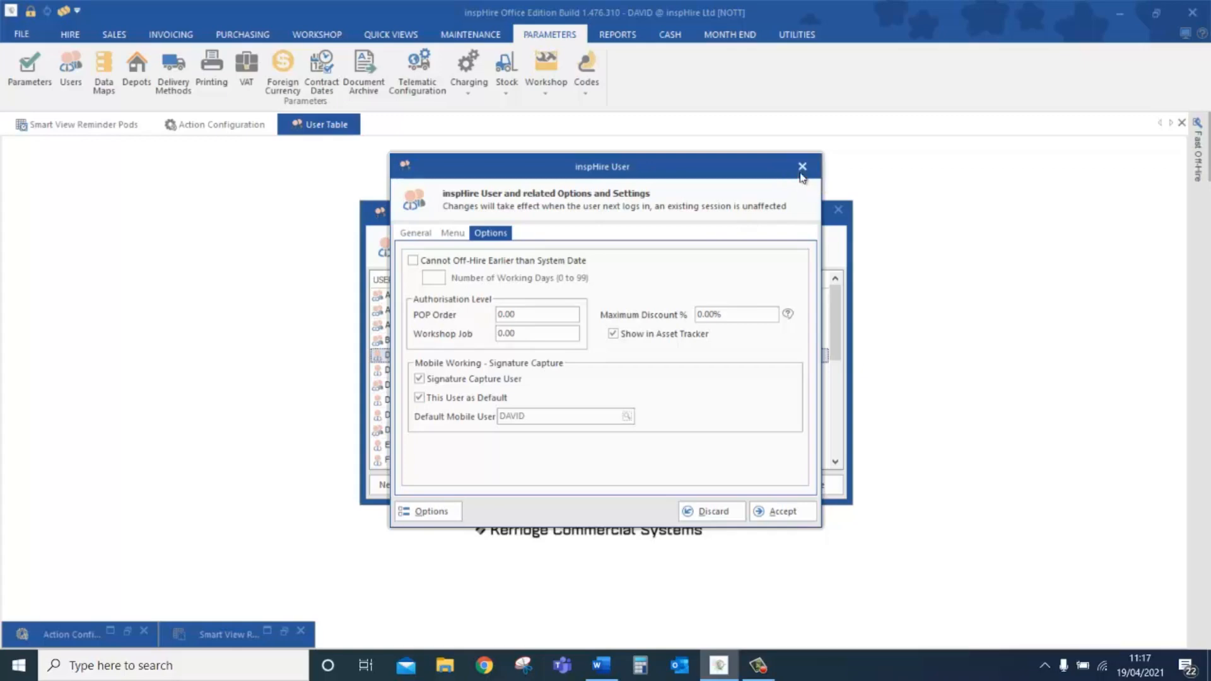
left_click(838, 210)
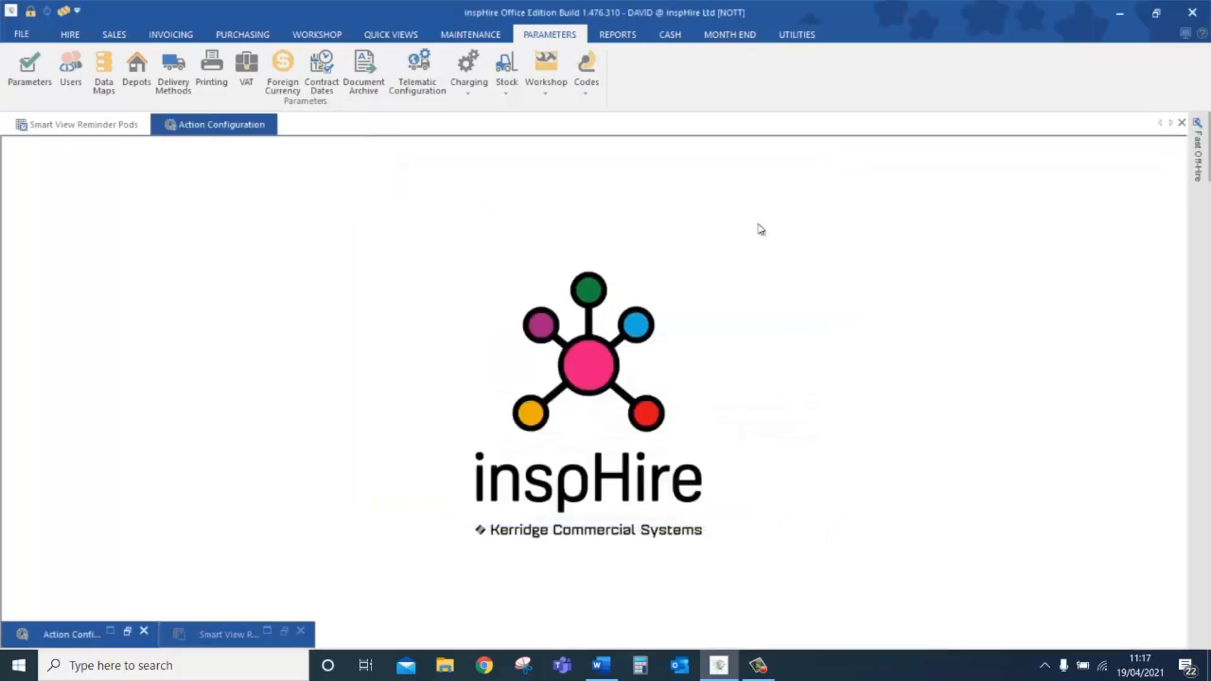
Filter the Smart View Reminder Pods to hide Sales Orders, and review the other pod categories
left_click(82, 129)
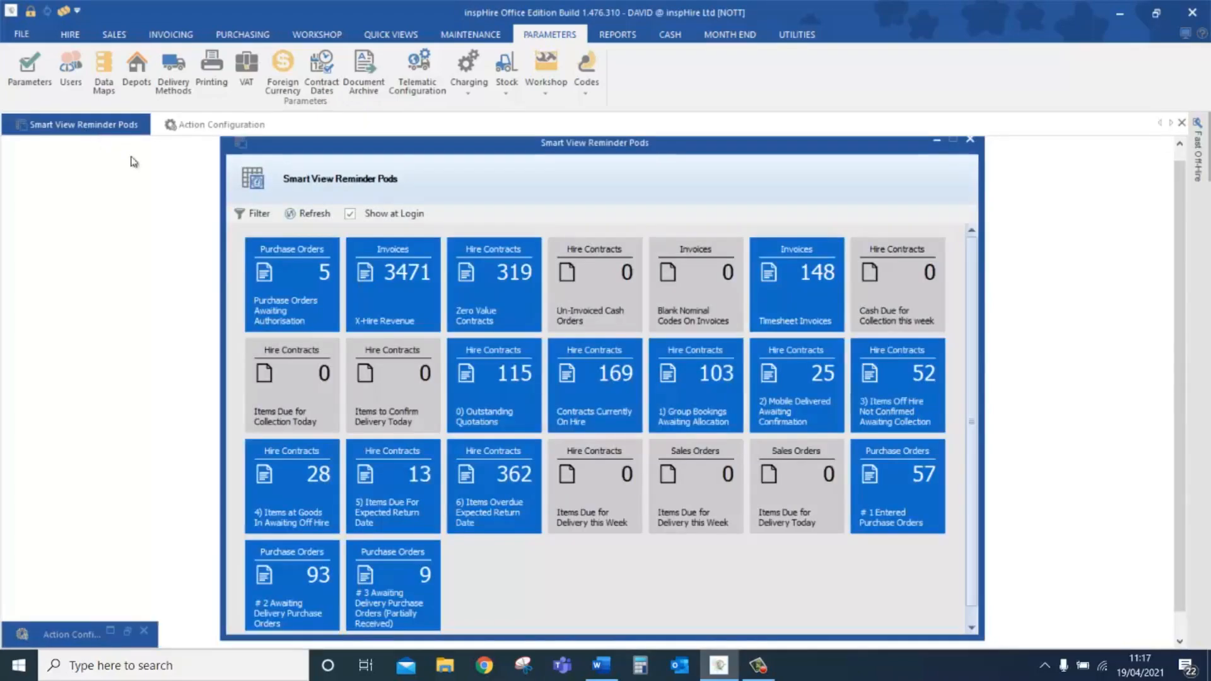
left_click(258, 213)
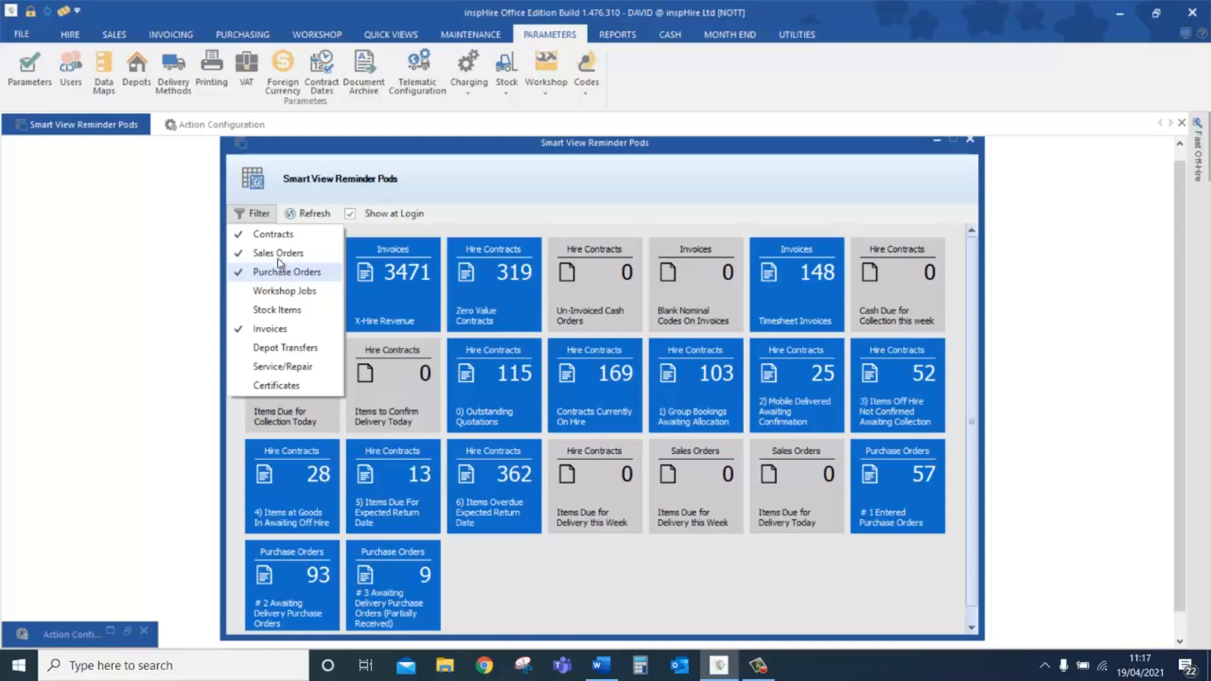
left_click(295, 255)
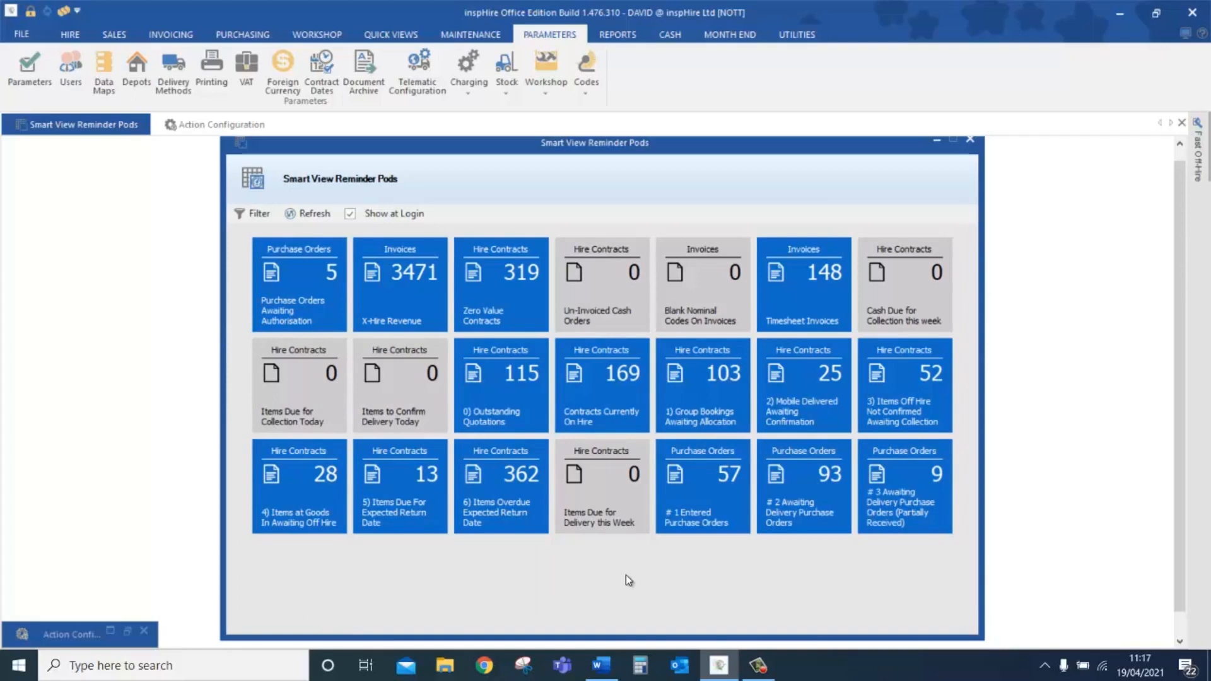
left_click(261, 215)
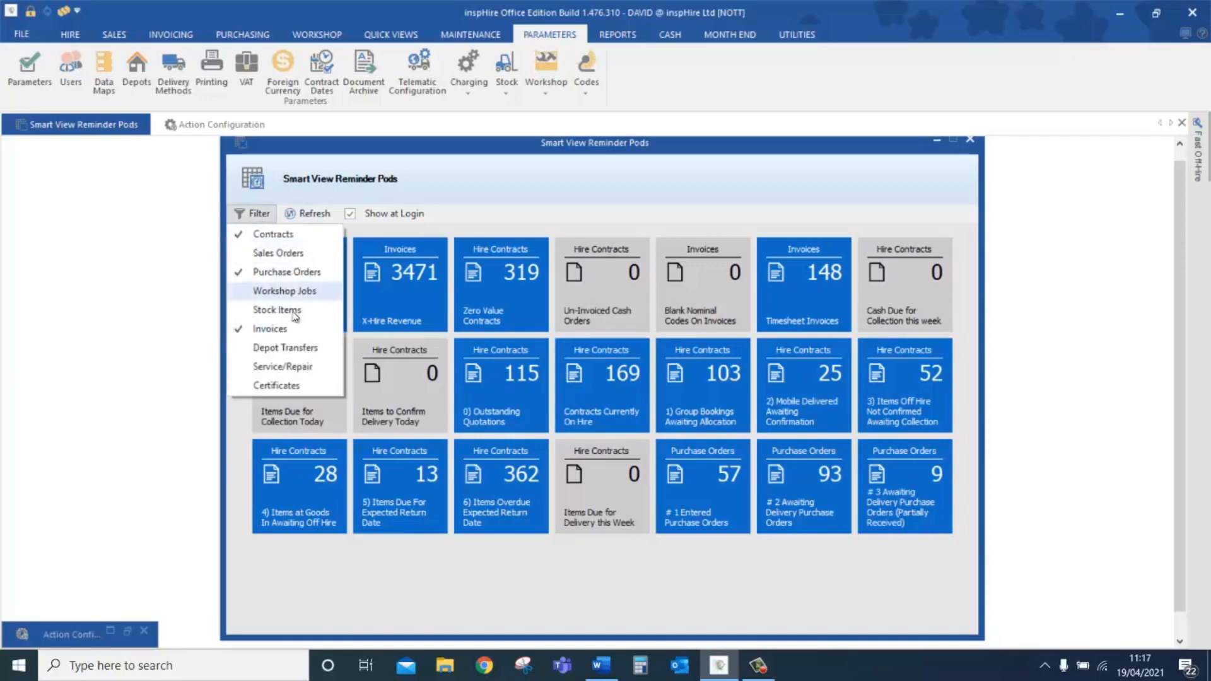
left_click(460, 222)
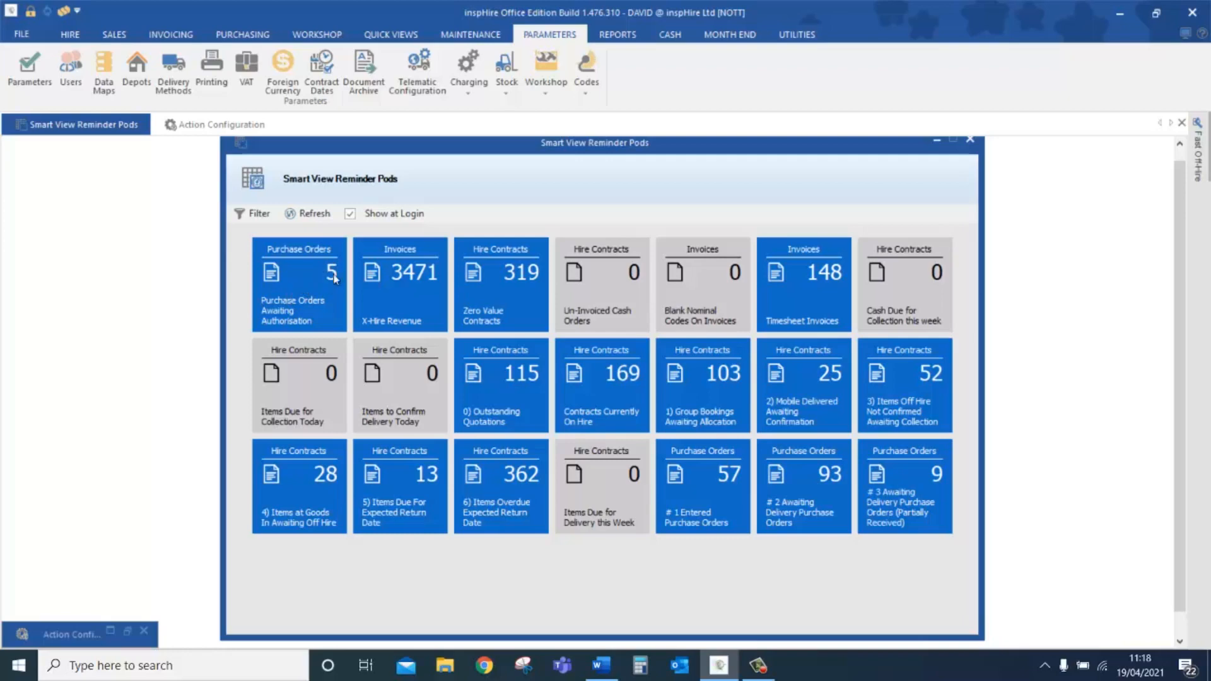
Open the Superior Technologies Ltd order from the Purchase Orders Awaiting Authorisation pod, mark it as authorised and save it
left_click(307, 305)
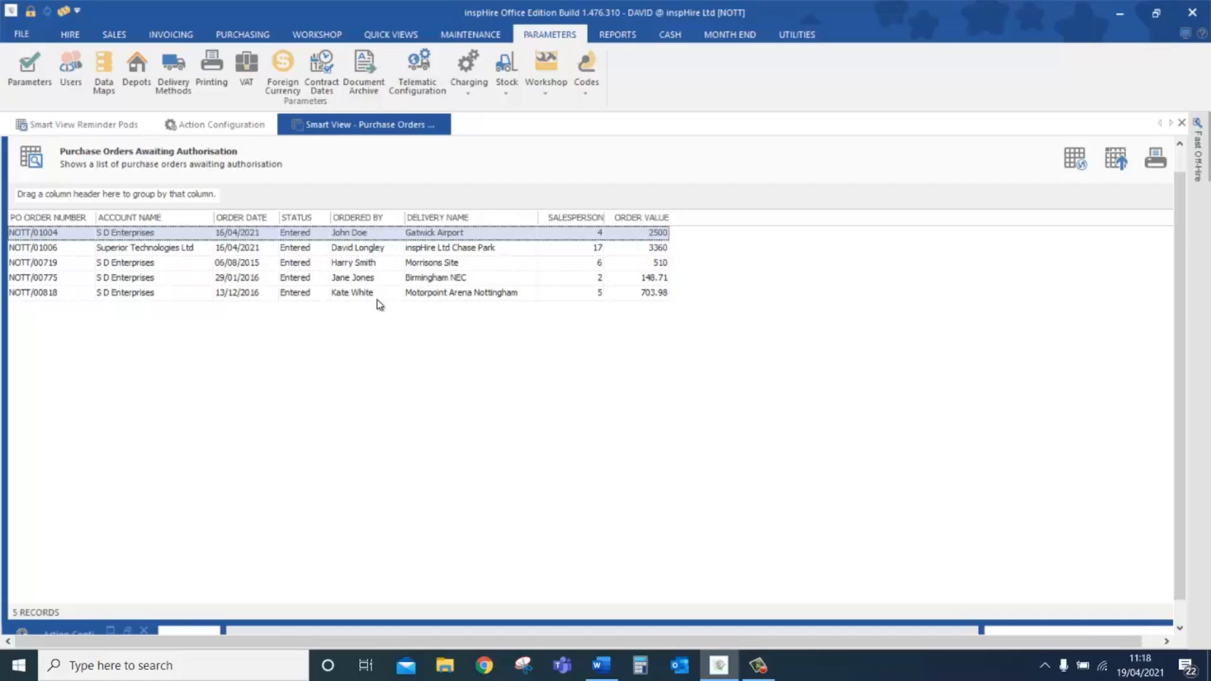
left_click(593, 248)
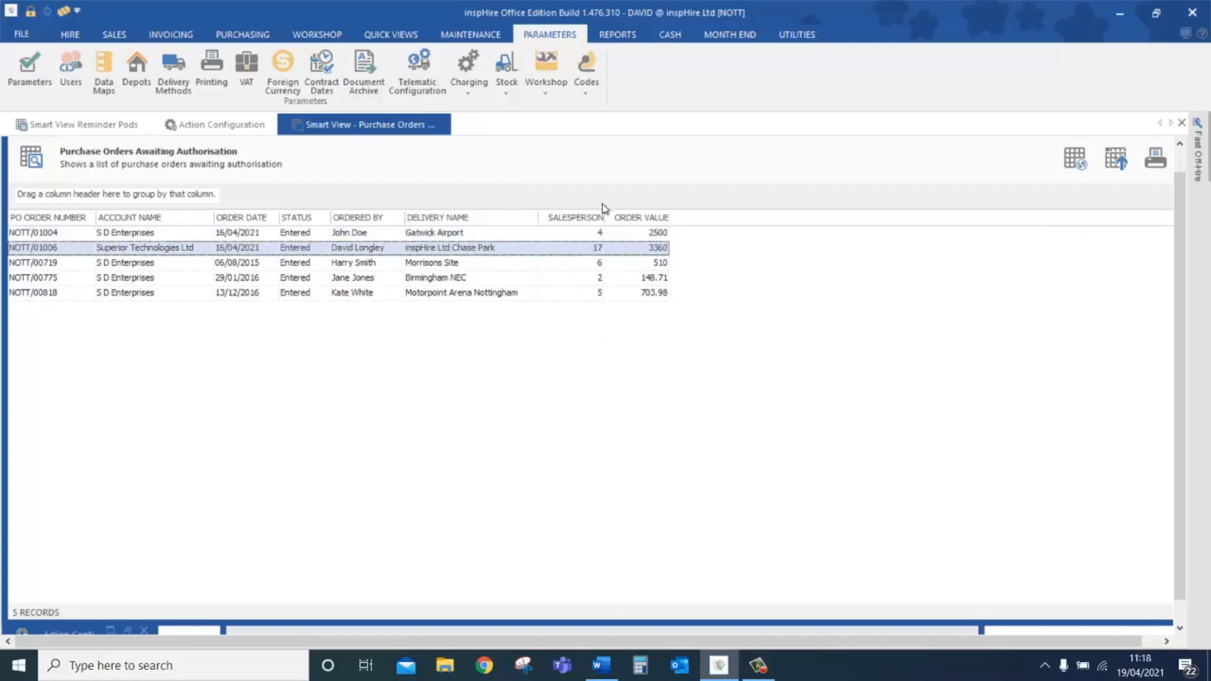
right_click(361, 251)
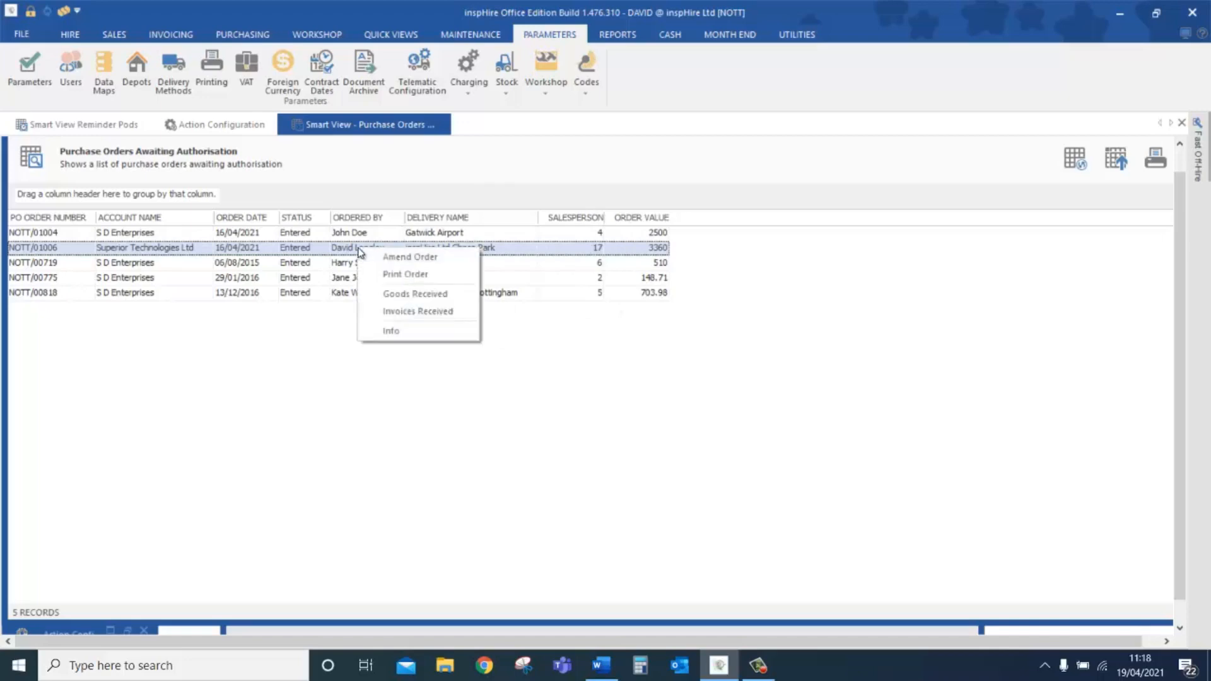
left_click(389, 259)
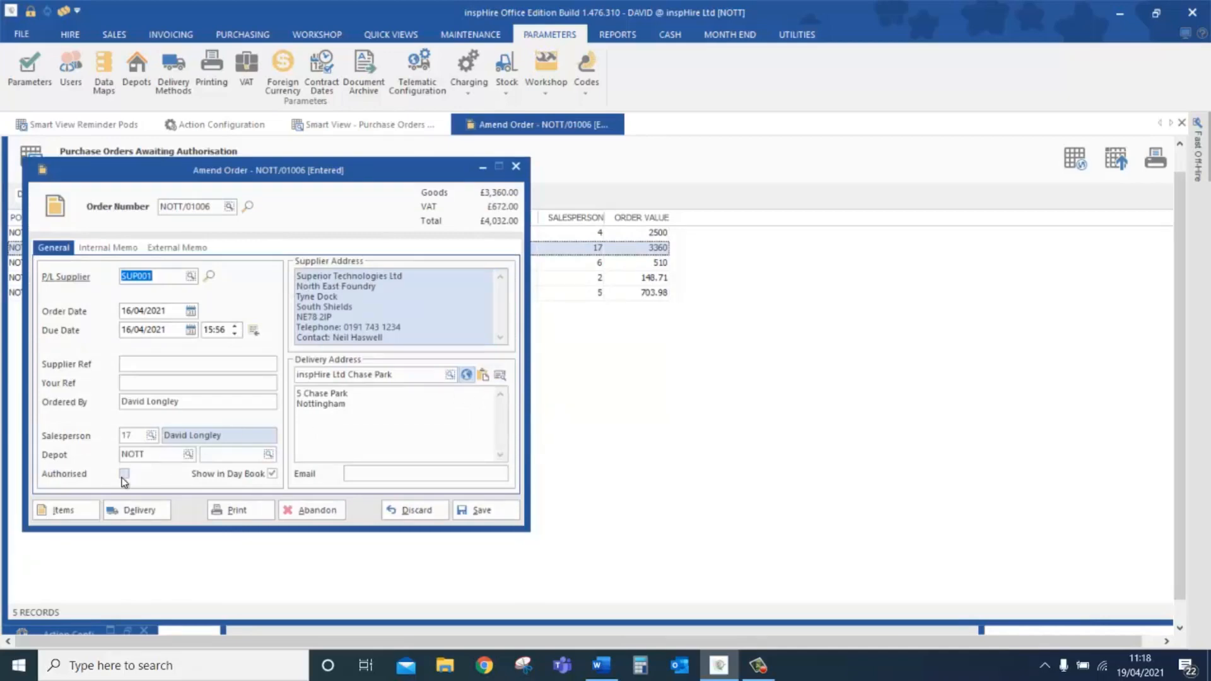
left_click(125, 475)
left_click(480, 511)
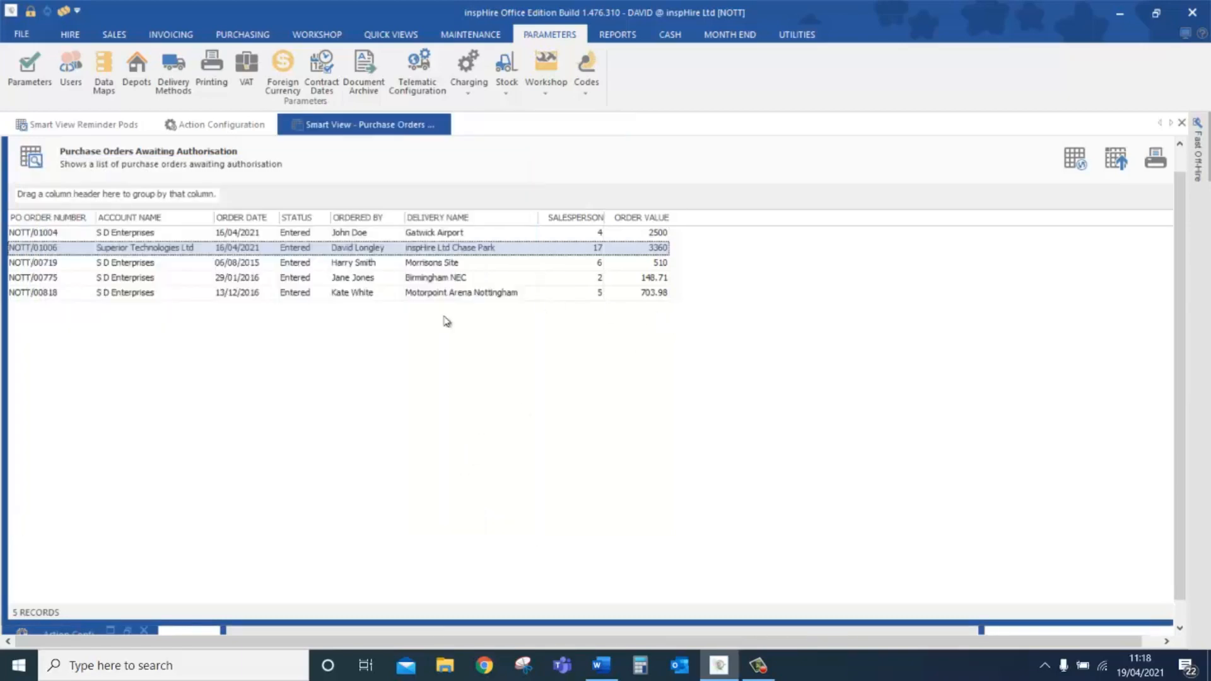
Refresh the Purchase Orders Awaiting Authorisation list and close that Smart View
left_click(1079, 162)
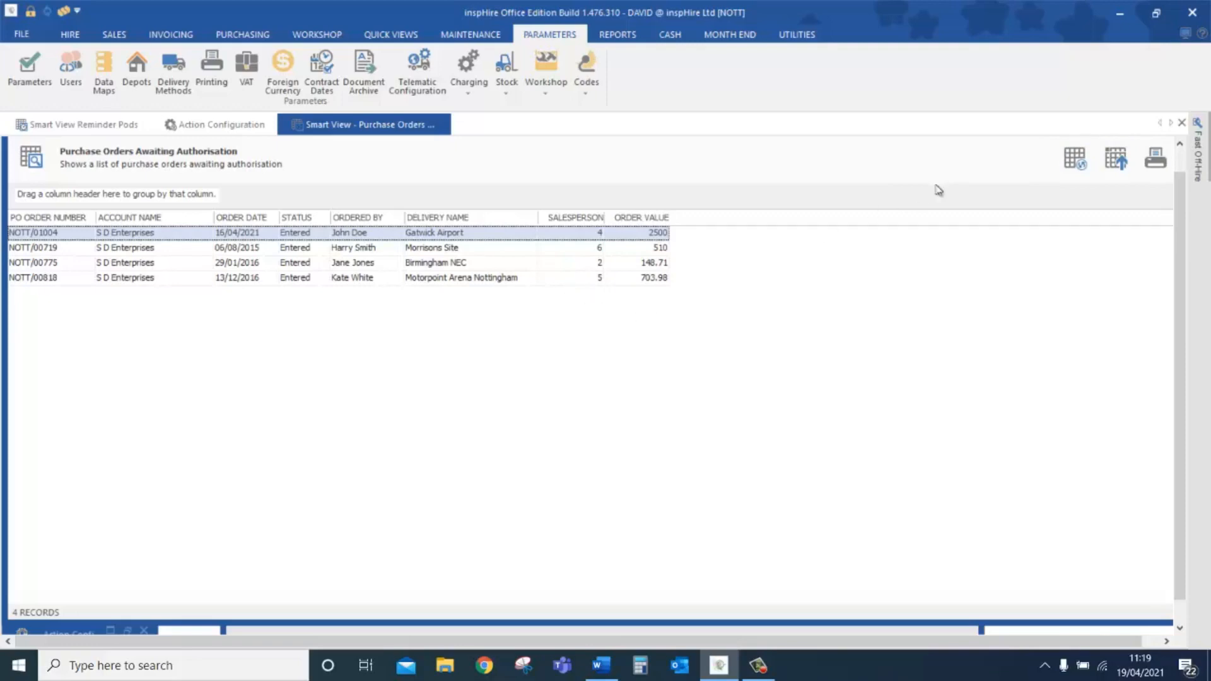
left_click(1181, 122)
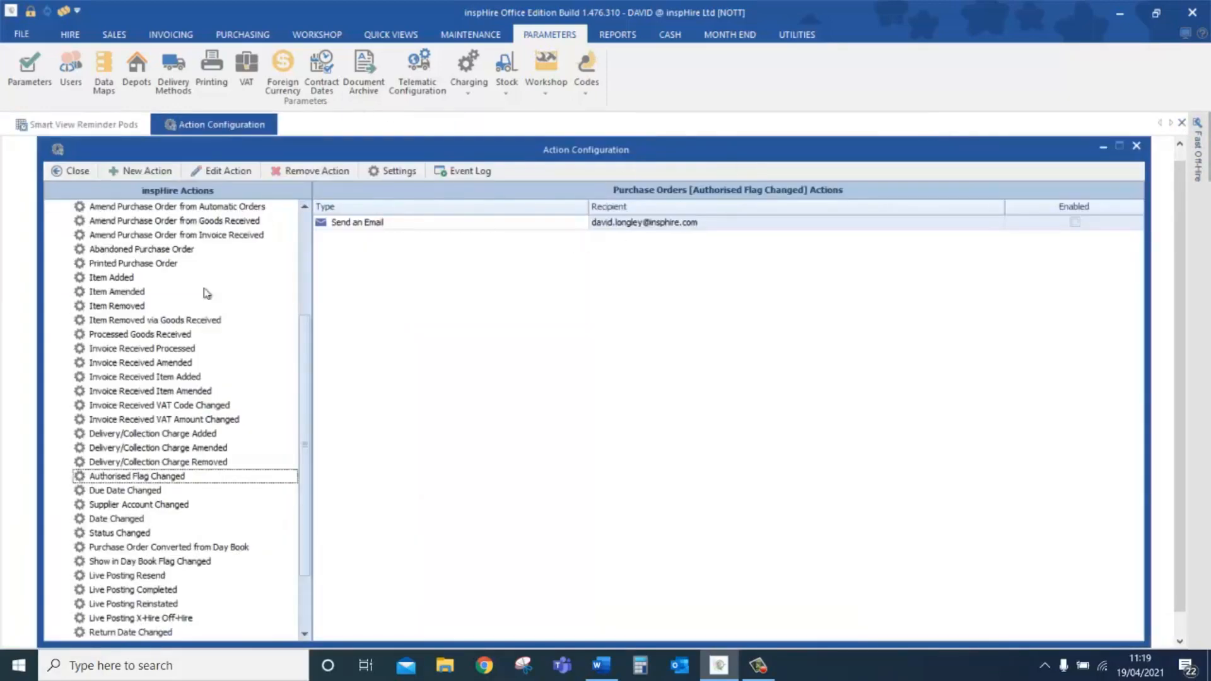
Examine the action categories in Action Configuration and the trigger events available under Hire
scroll(189, 296, "up", 4)
left_click(53, 236)
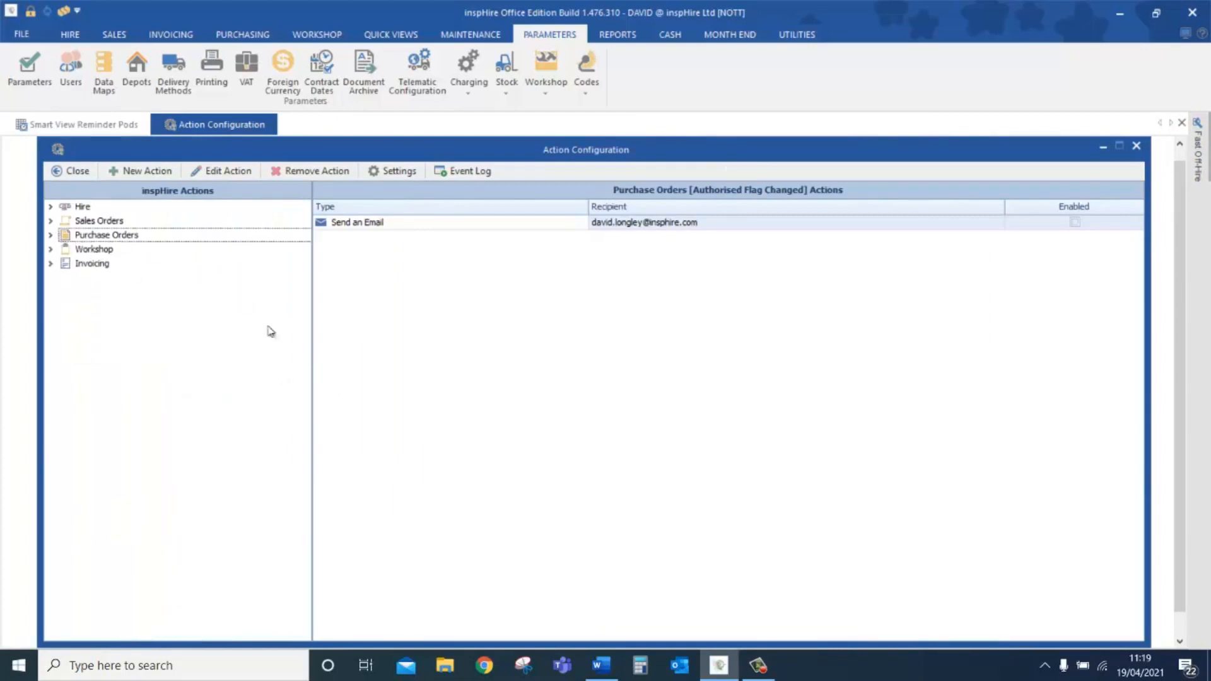
left_click(51, 208)
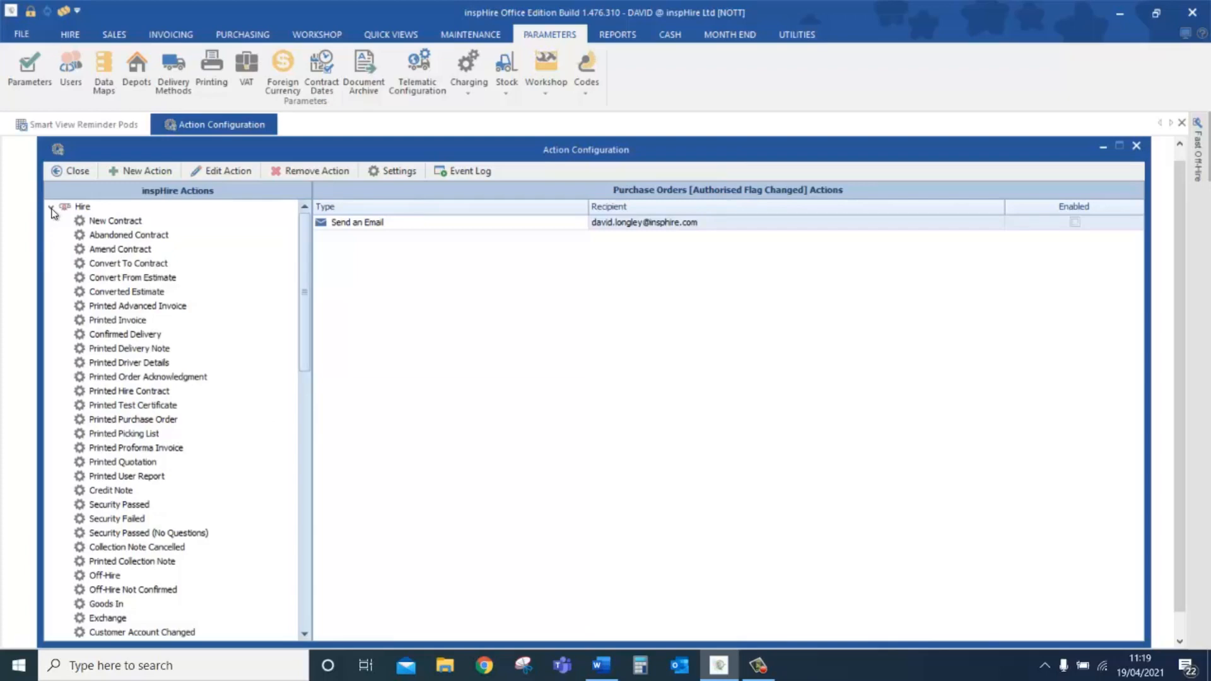
left_click(52, 208)
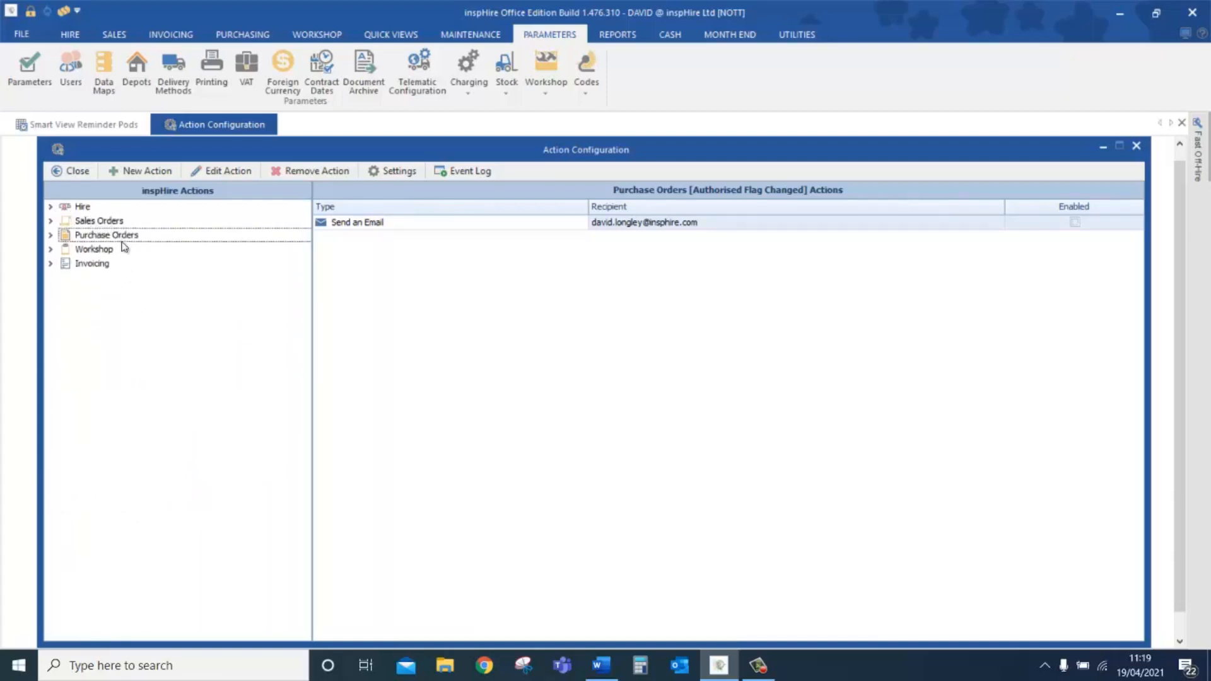
left_click(50, 208)
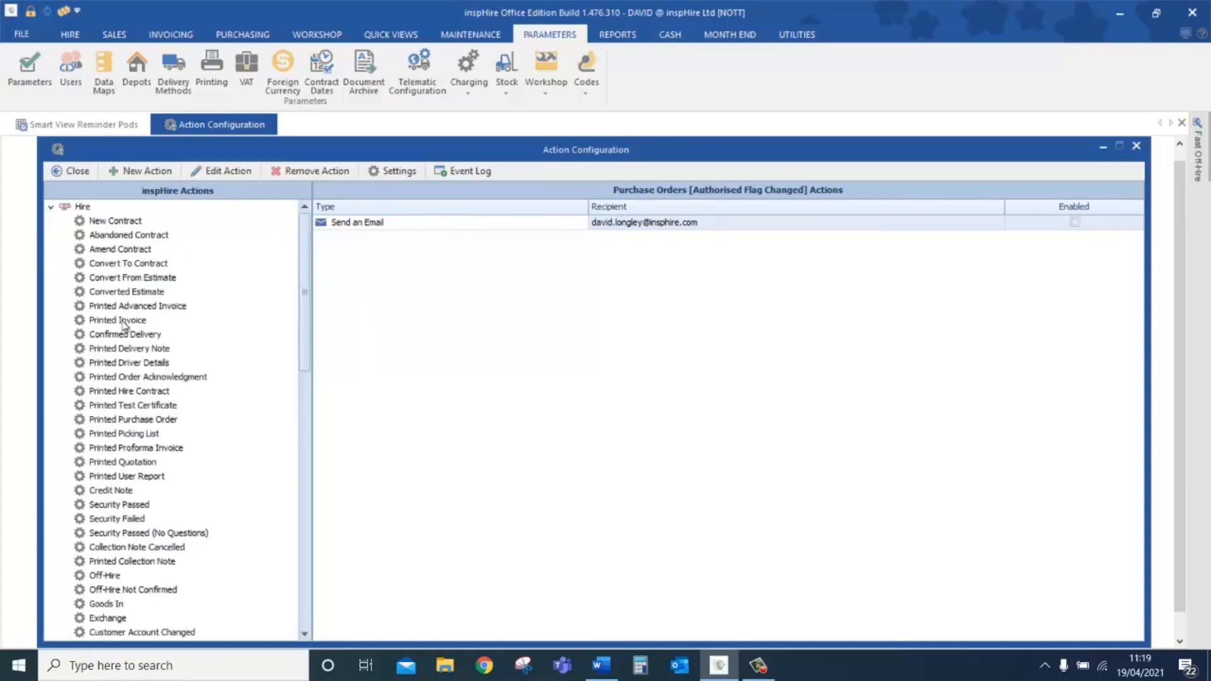
scroll(124, 323, "down", 1)
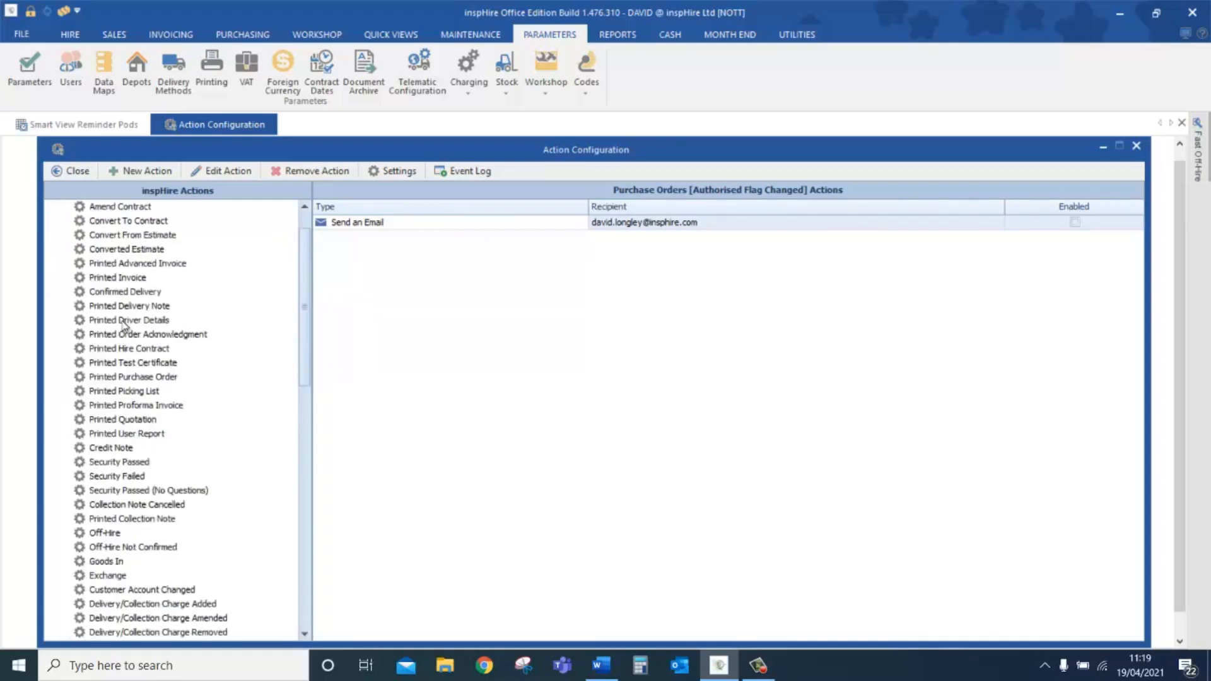
scroll(123, 324, "down", 2)
scroll(123, 326, "up", 3)
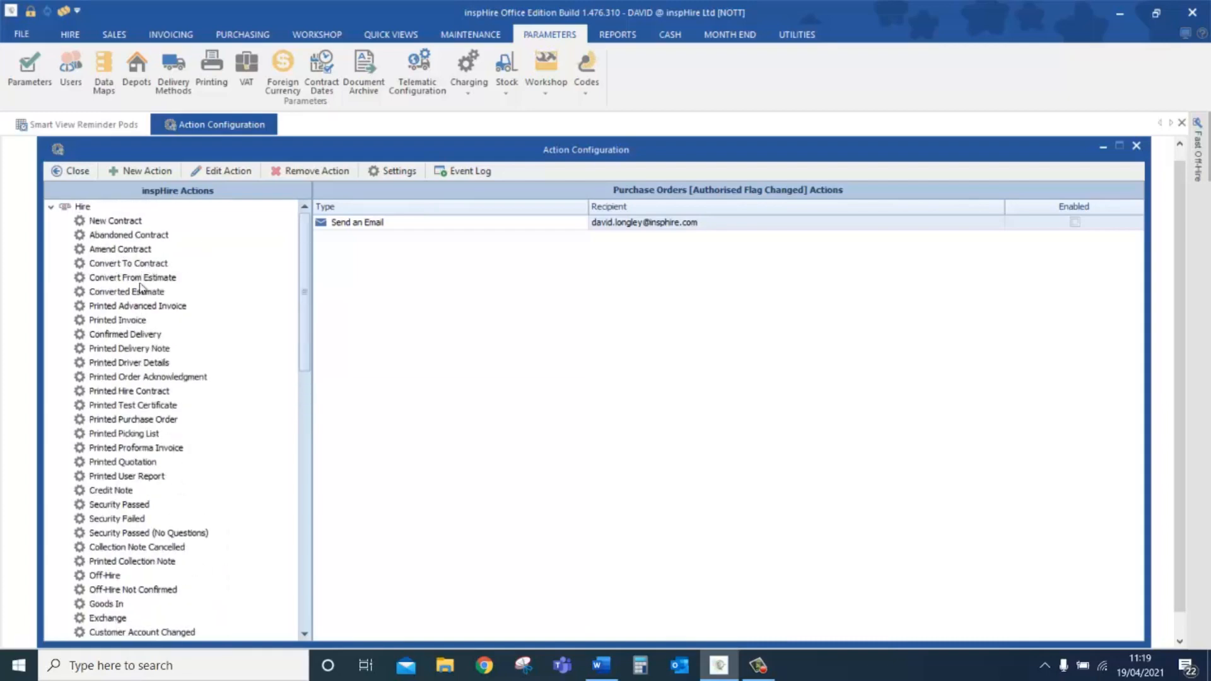
scroll(115, 482, "down", 1)
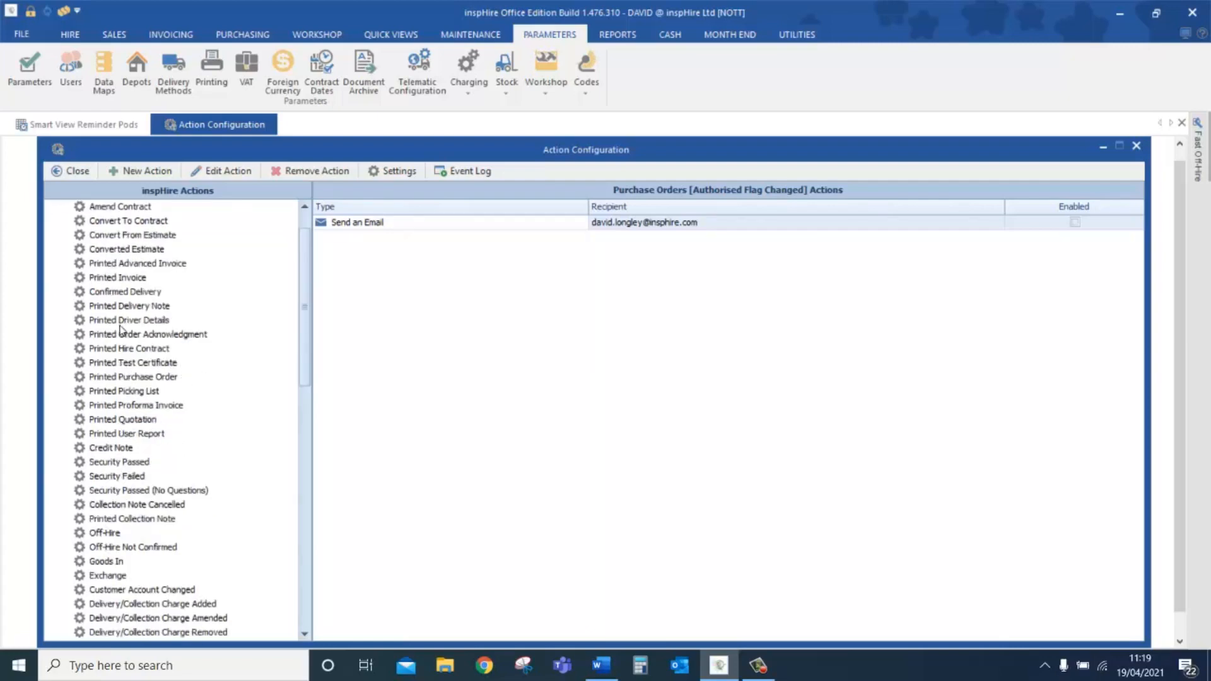
scroll(120, 253, "up", 1)
left_click(50, 206)
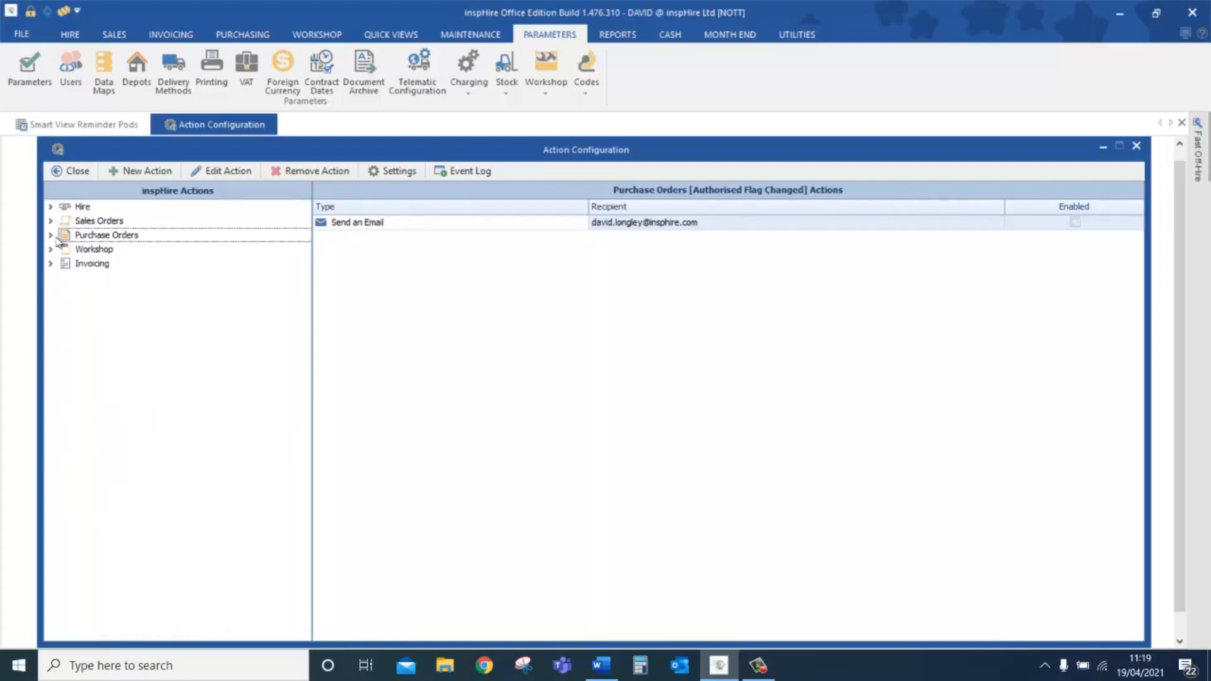
Select the Authorised Flag Changed event under Purchase Orders and check the SMS API settings without changing them
left_click(51, 235)
scroll(120, 533, "down", 4)
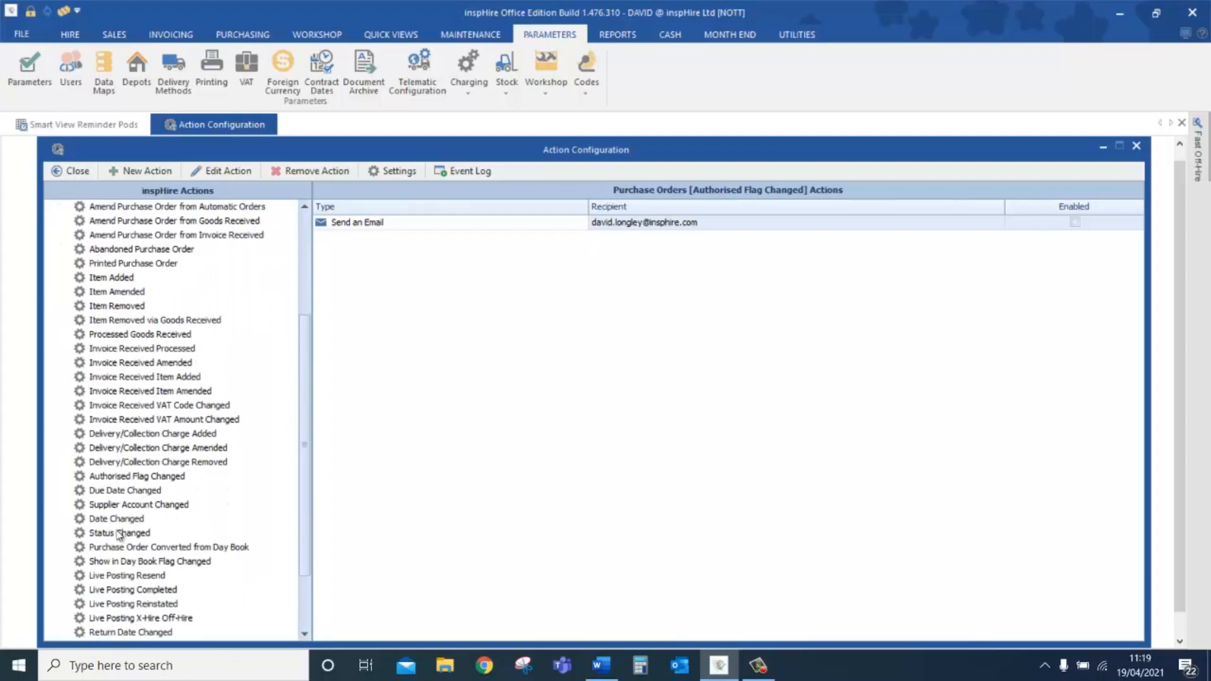
scroll(119, 534, "down", 2)
left_click(115, 394)
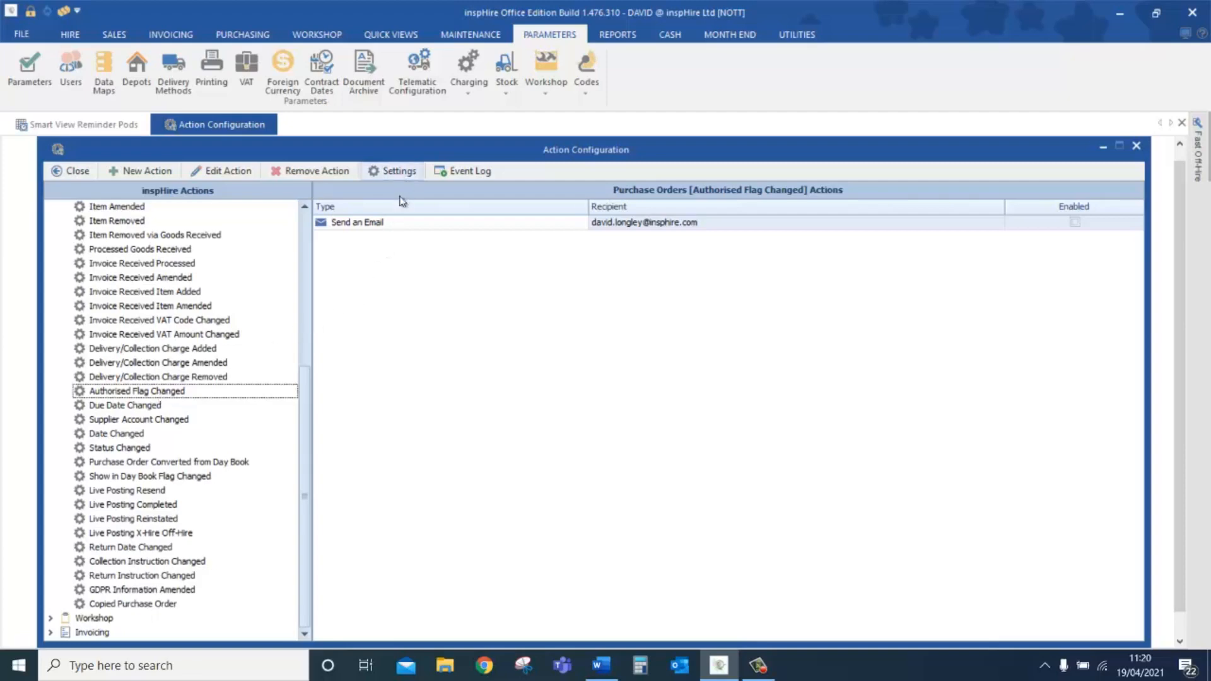
left_click(396, 225)
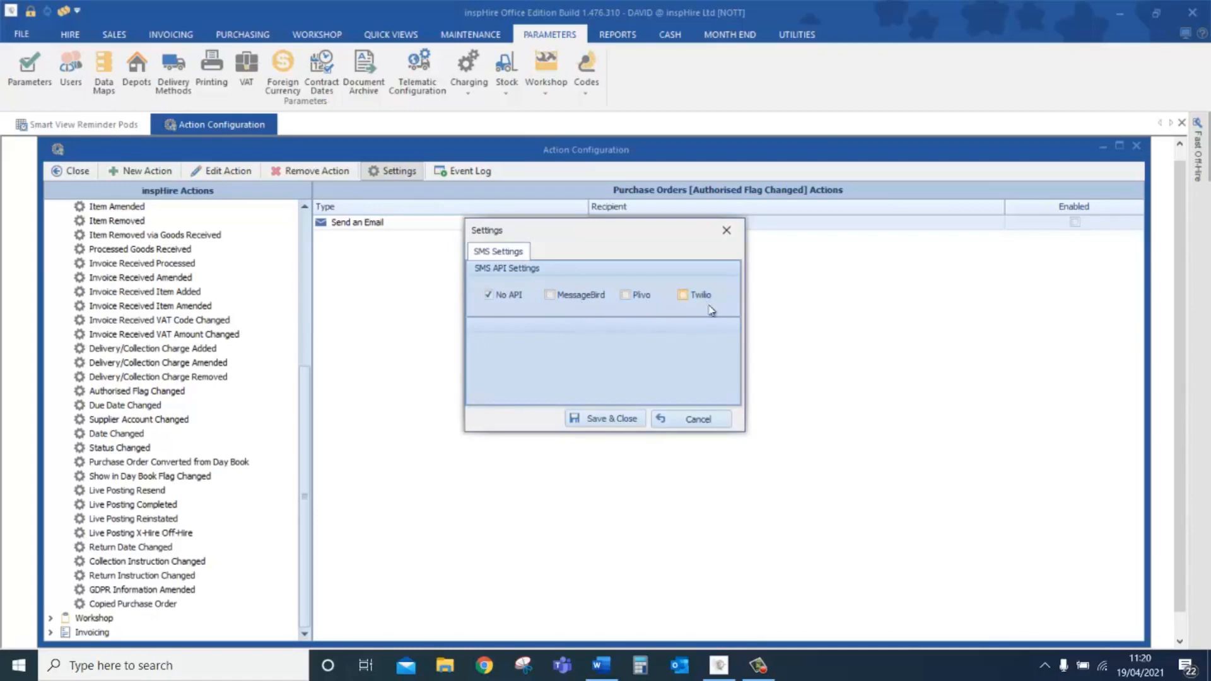
left_click(678, 420)
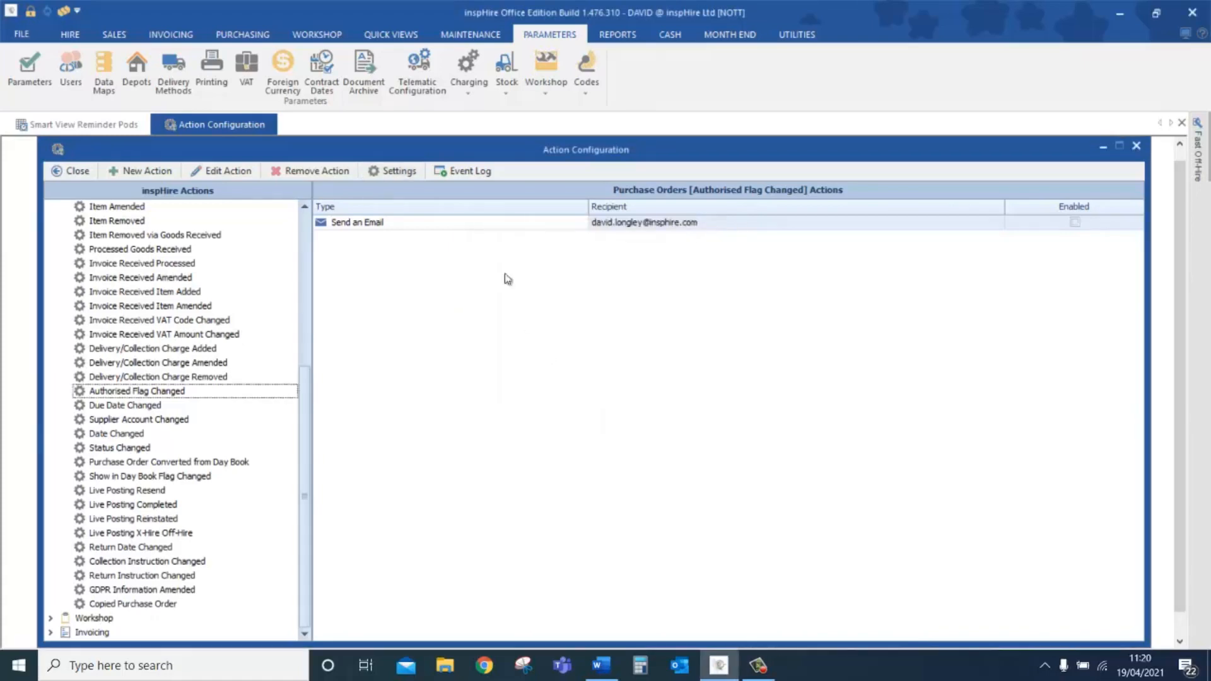
Open the Authorised Flag Changed email action for editing, check the order number placeholder in its message, and save the action
left_click(367, 229)
left_click(246, 176)
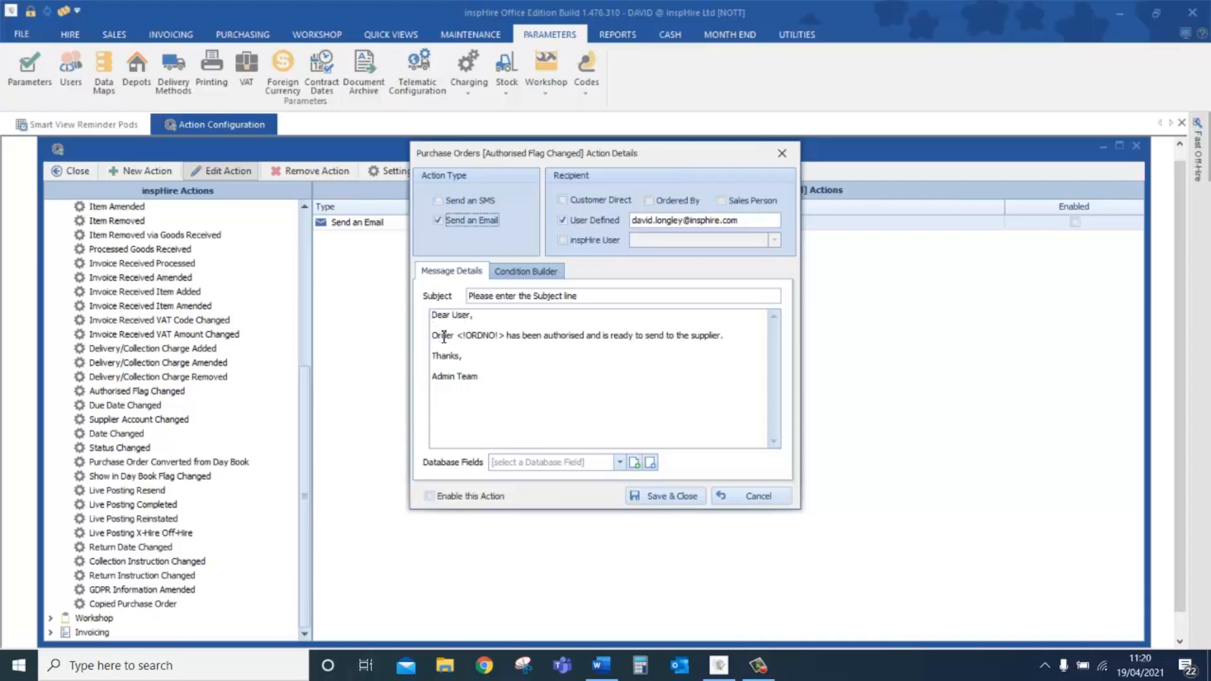
left_click_drag(458, 335, 507, 335)
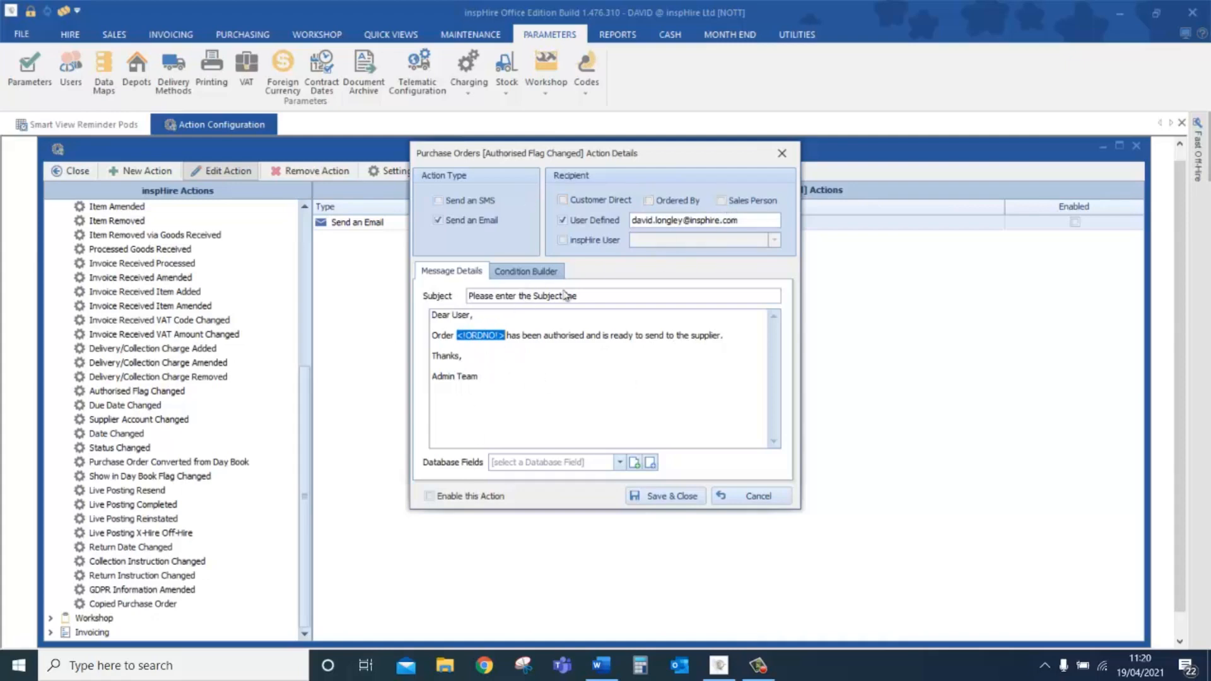
left_click(650, 497)
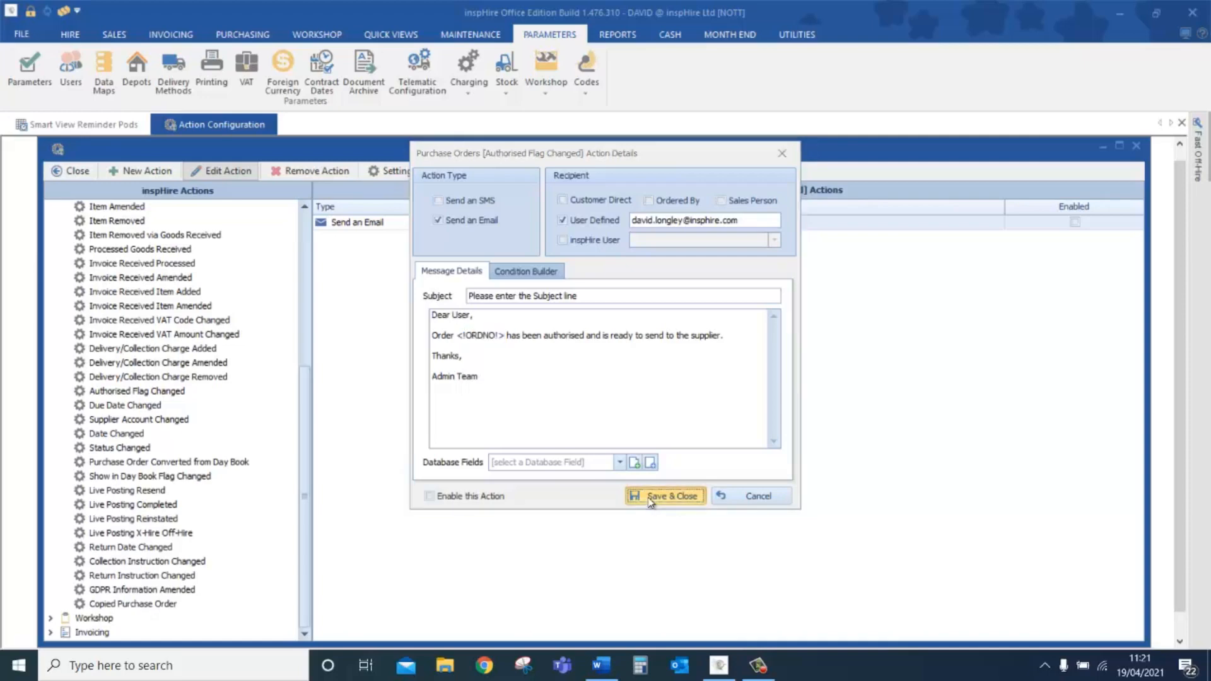
left_click(570, 356)
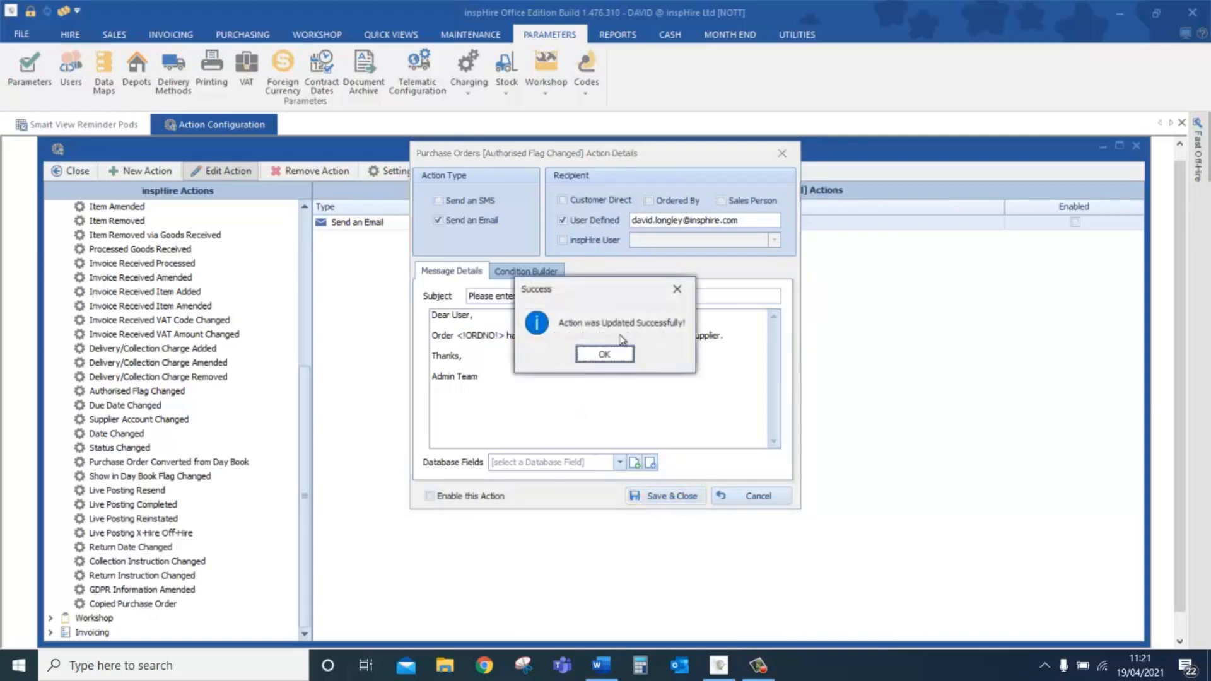
left_click(614, 359)
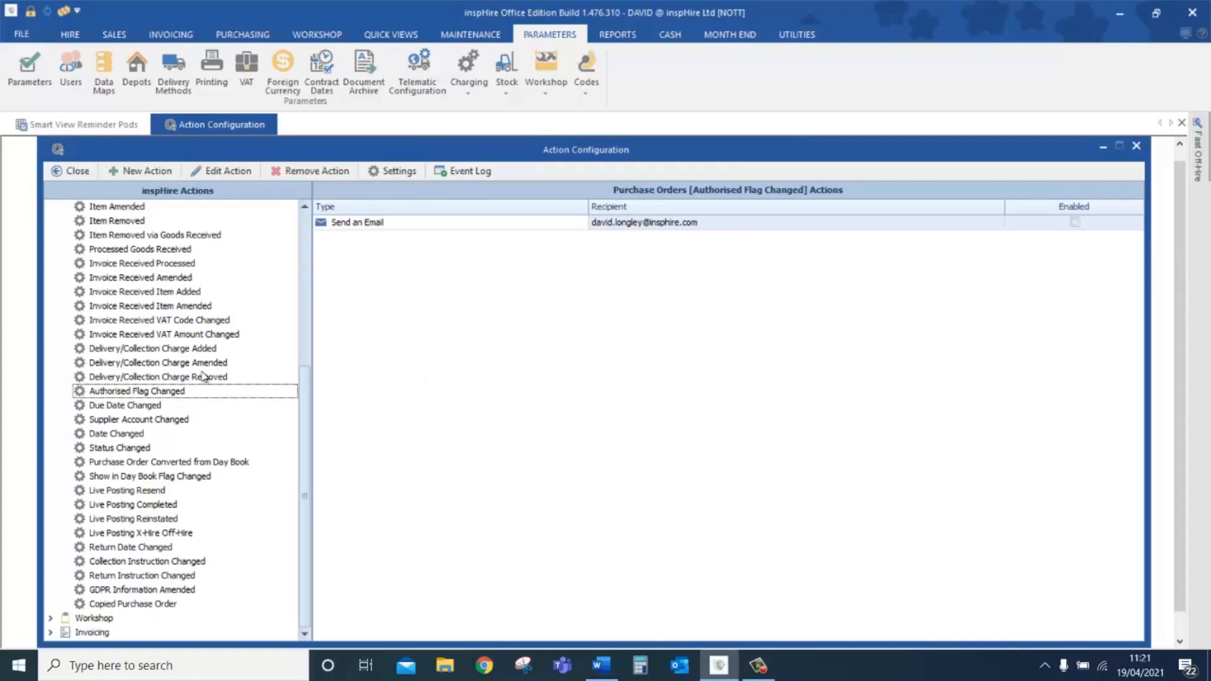
Review the trigger events available under Workshop in the list of actions
scroll(202, 376, "up", 4)
scroll(203, 376, "down", 4)
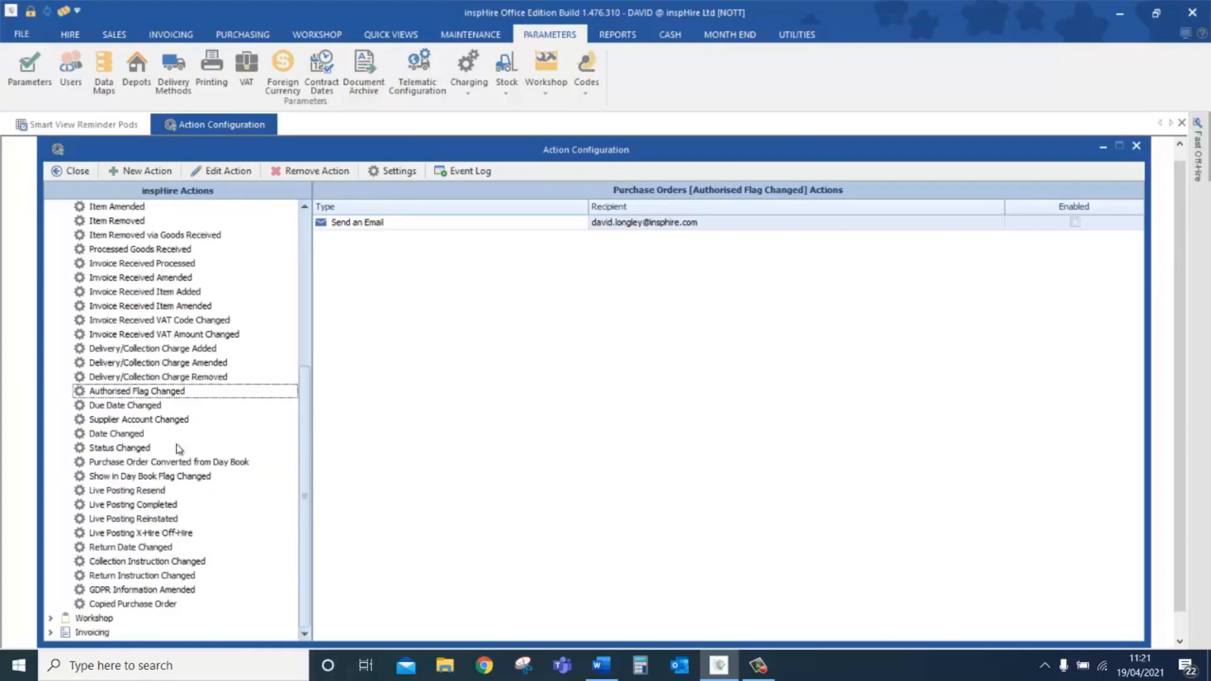
left_click(50, 619)
scroll(136, 382, "down", 6)
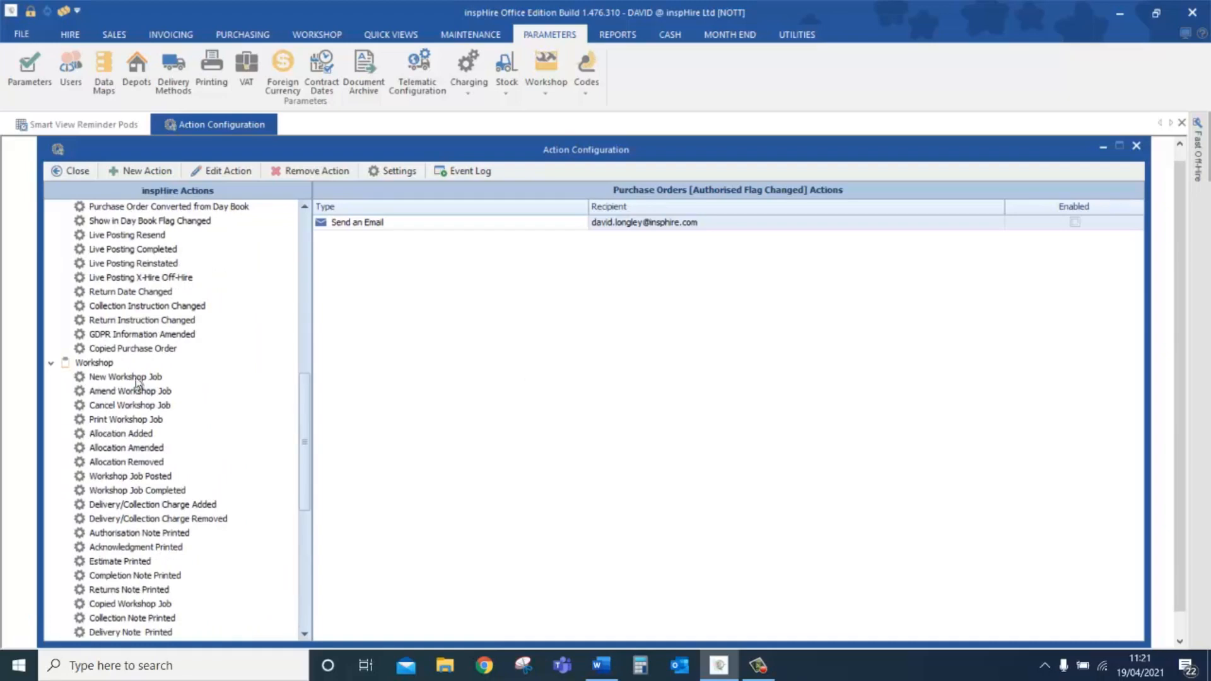
scroll(140, 491, "down", 2)
scroll(137, 558, "up", 1)
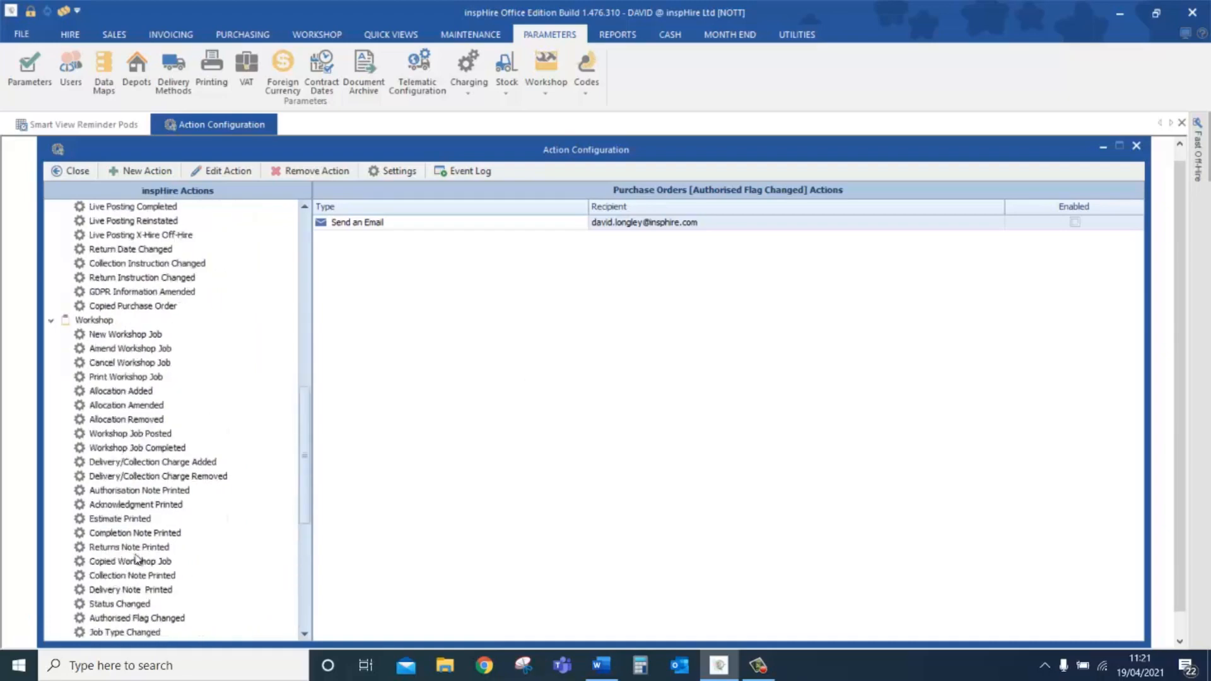
scroll(137, 558, "up", 15)
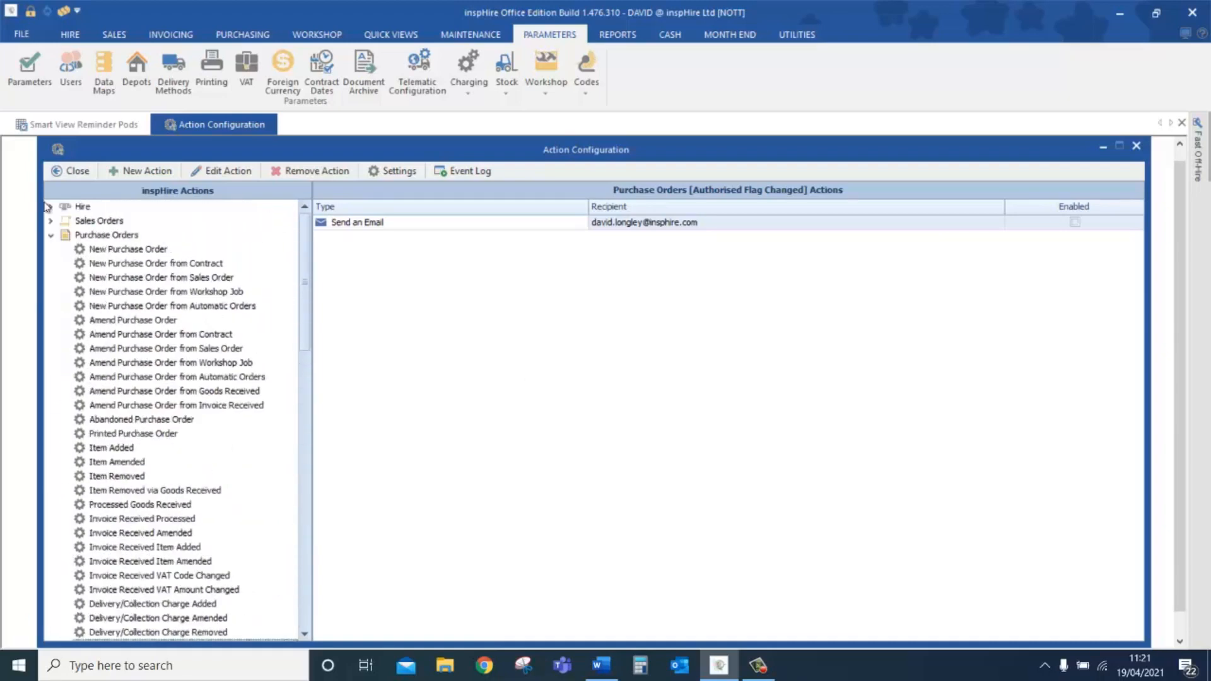
Check the Hire events Printed Delivery Note, Printed Order Acknowledgment and Printed Hire Contract for configured actions
left_click(49, 206)
left_click(123, 351)
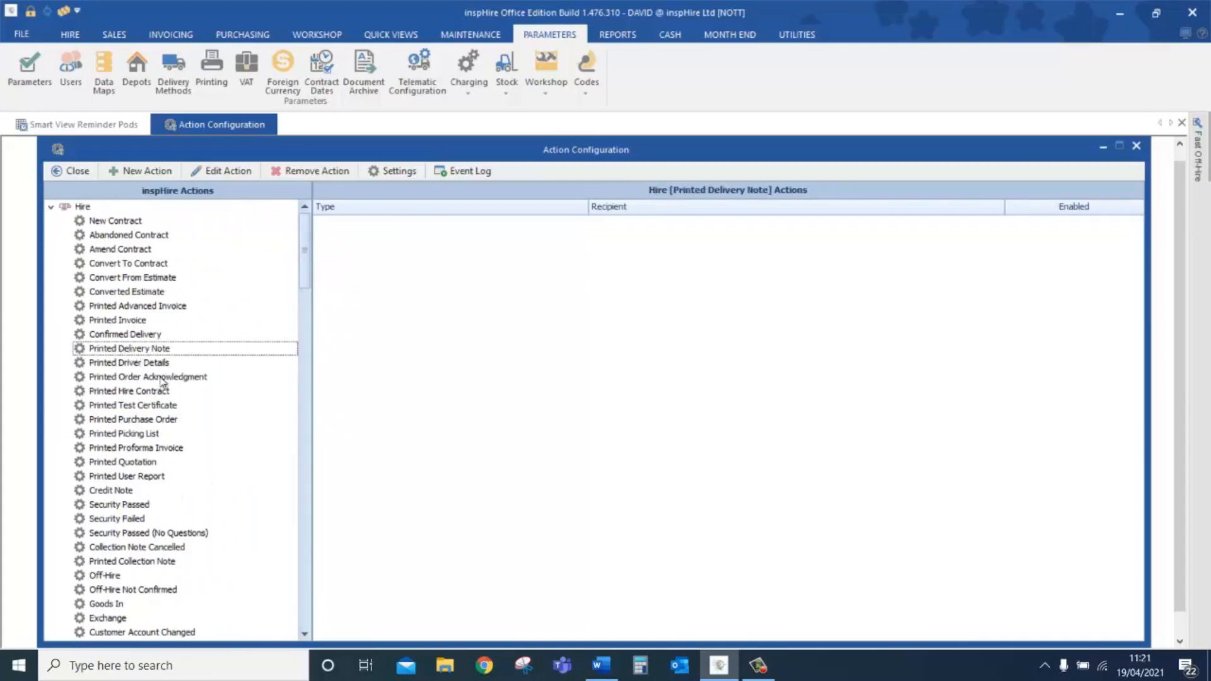
left_click(163, 378)
left_click(154, 392)
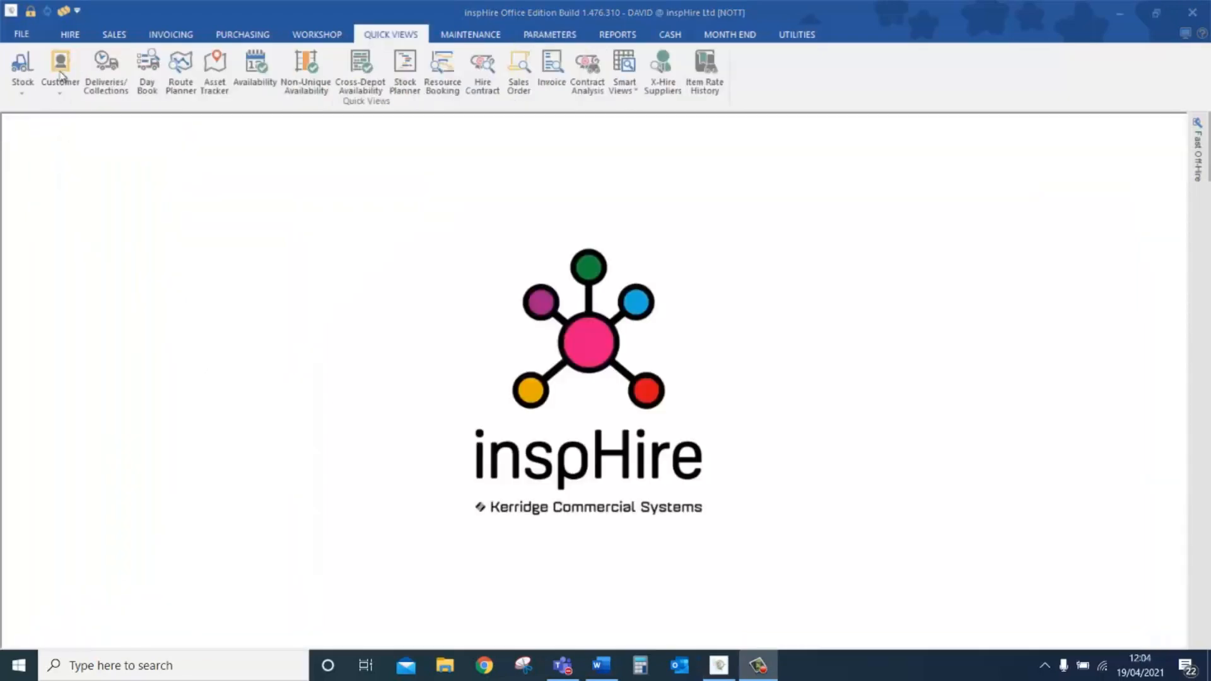
Open the Customer Quick View and review the credit limit and aged balances of A1 Design Services
left_click(61, 66)
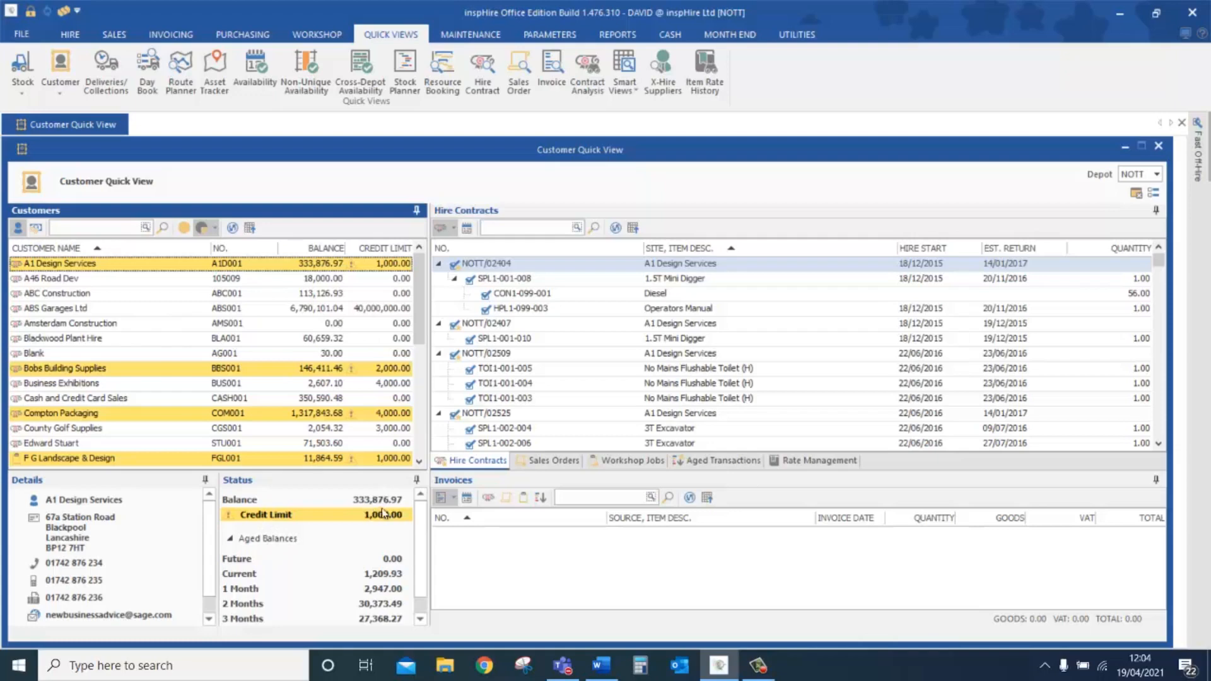
scroll(255, 553, "down", 1)
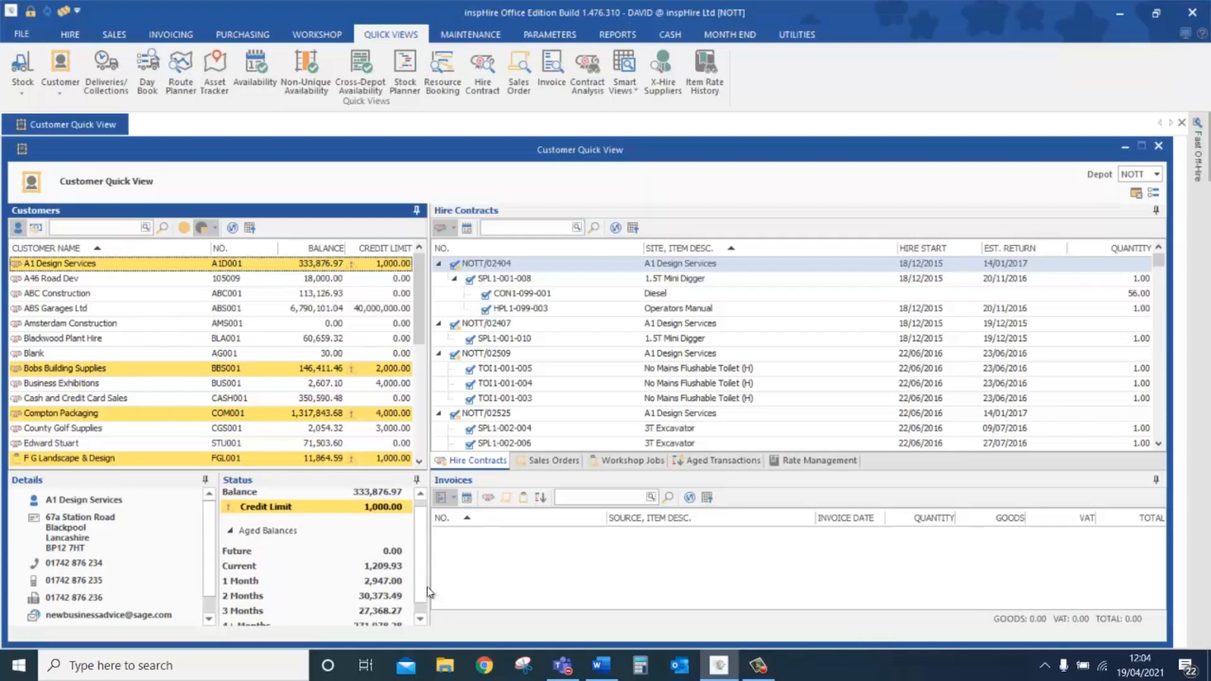
left_click(420, 617)
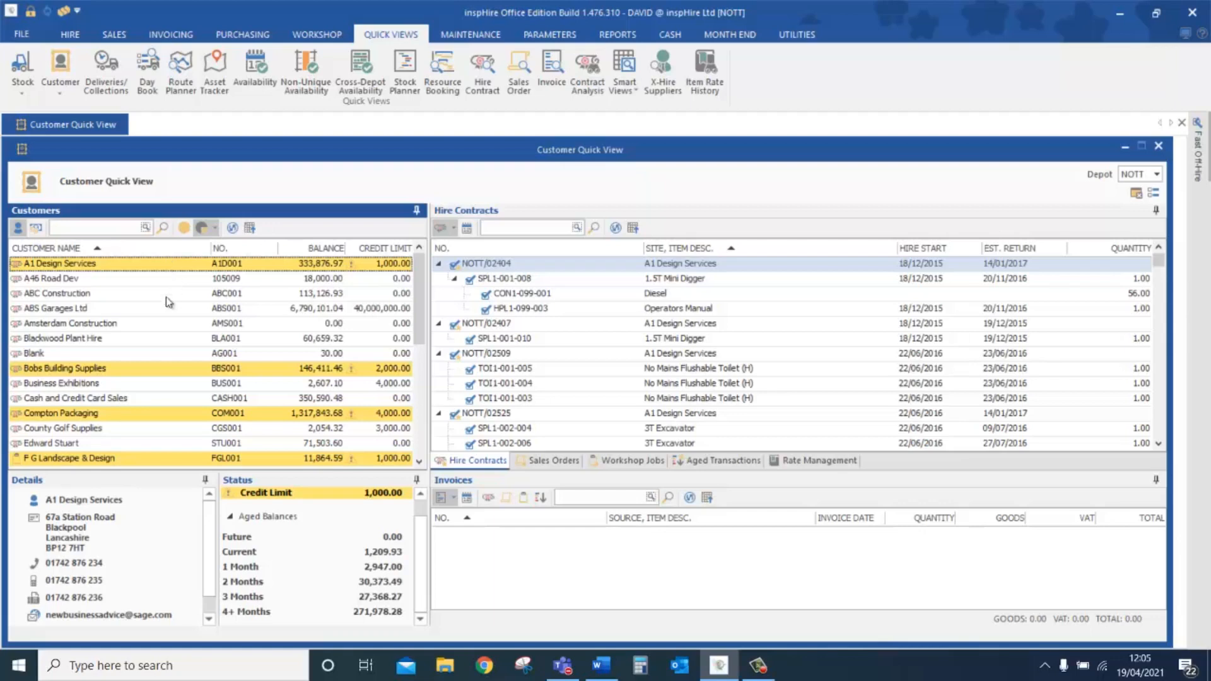
Switch the customer list to cash customers, show all of them, and return to the filtered list
left_click(38, 231)
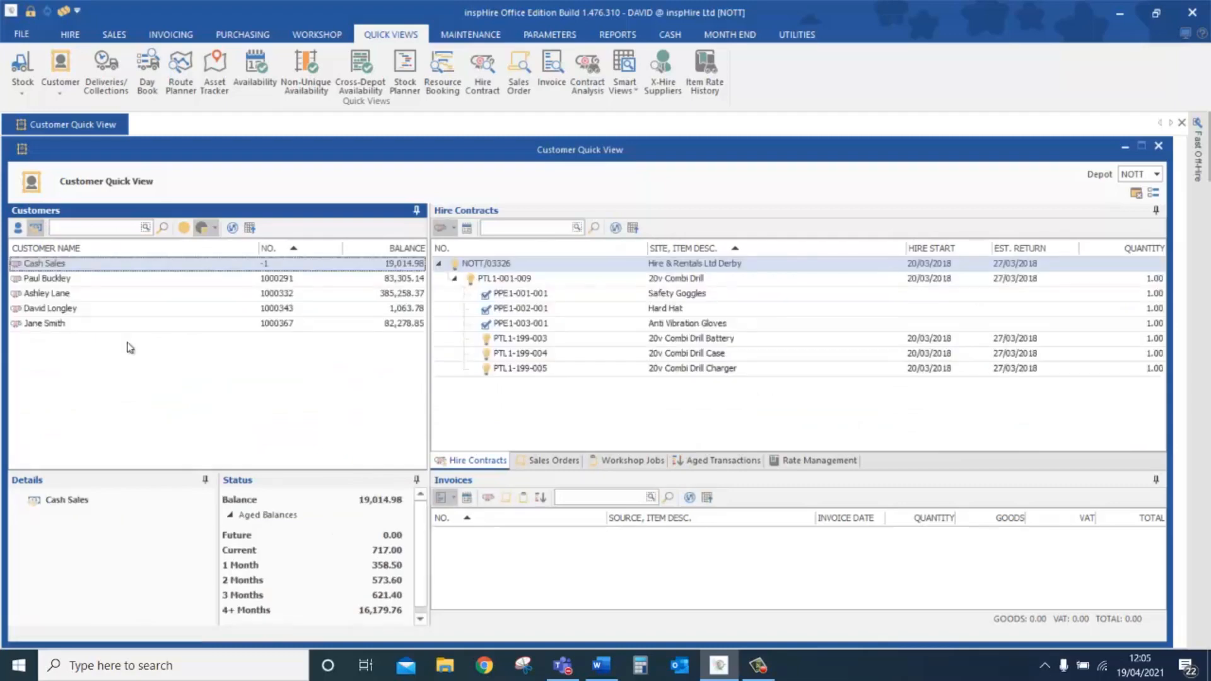
left_click(184, 229)
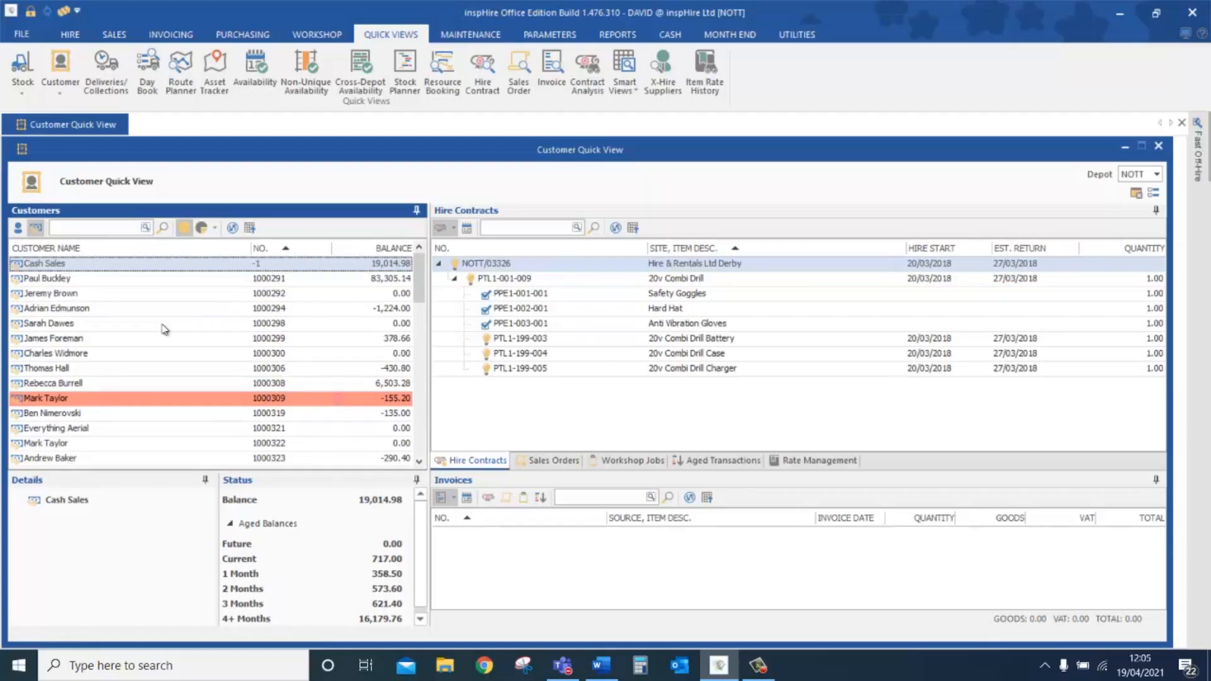
scroll(162, 335, "down", 1)
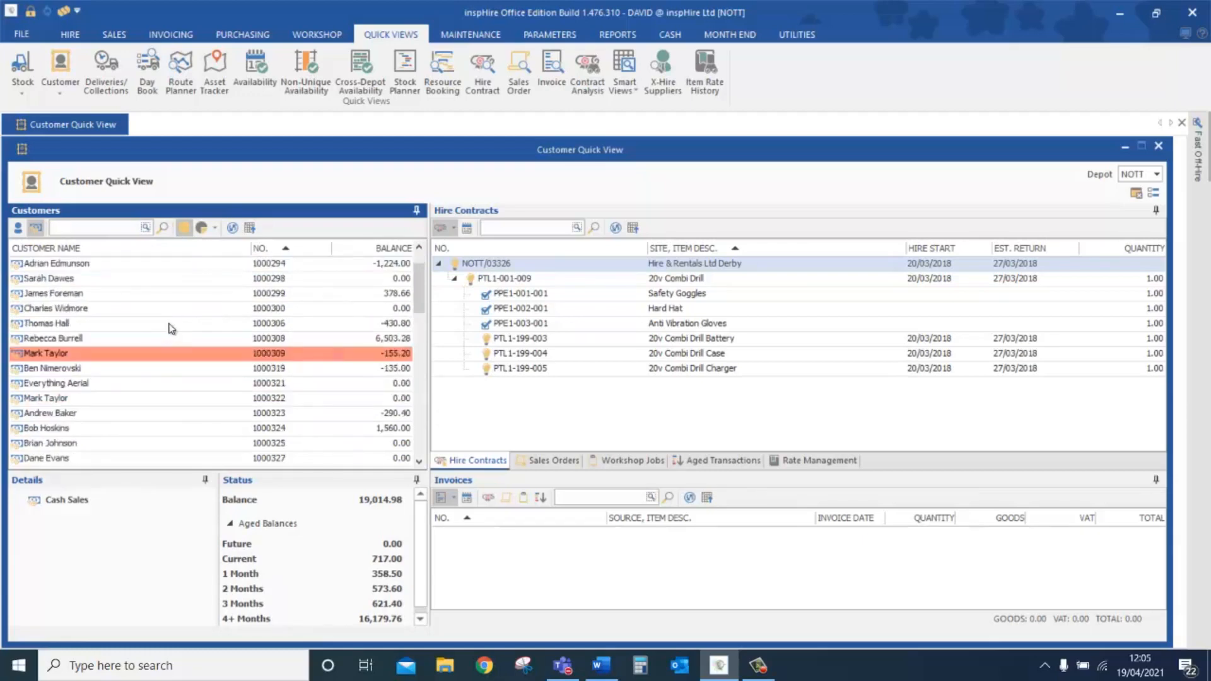
left_click(203, 229)
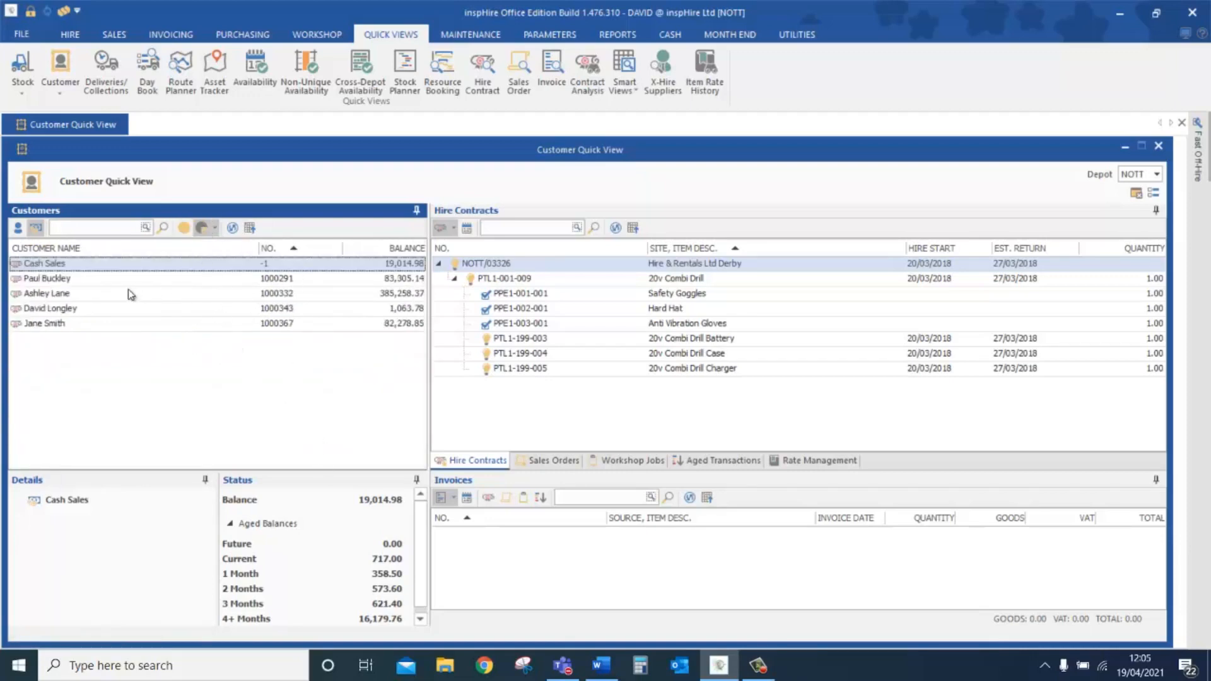
Open the Customer History of the cash customer listed directly below Cash Sales
left_click(75, 280)
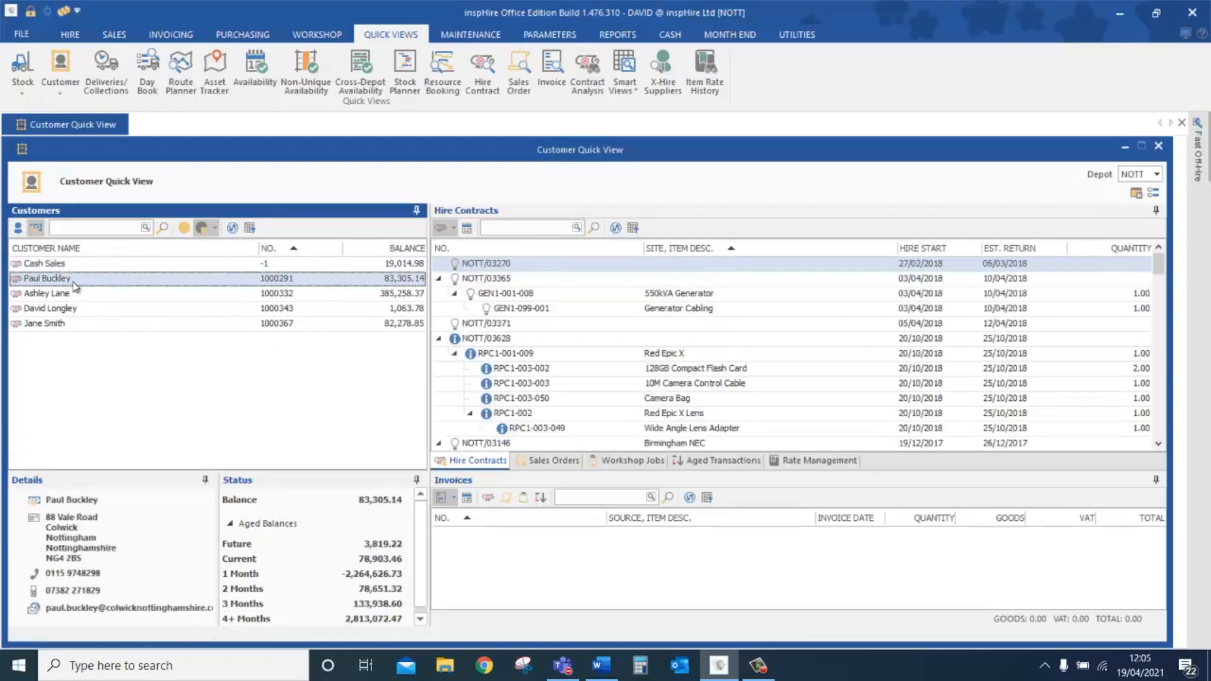
right_click(76, 284)
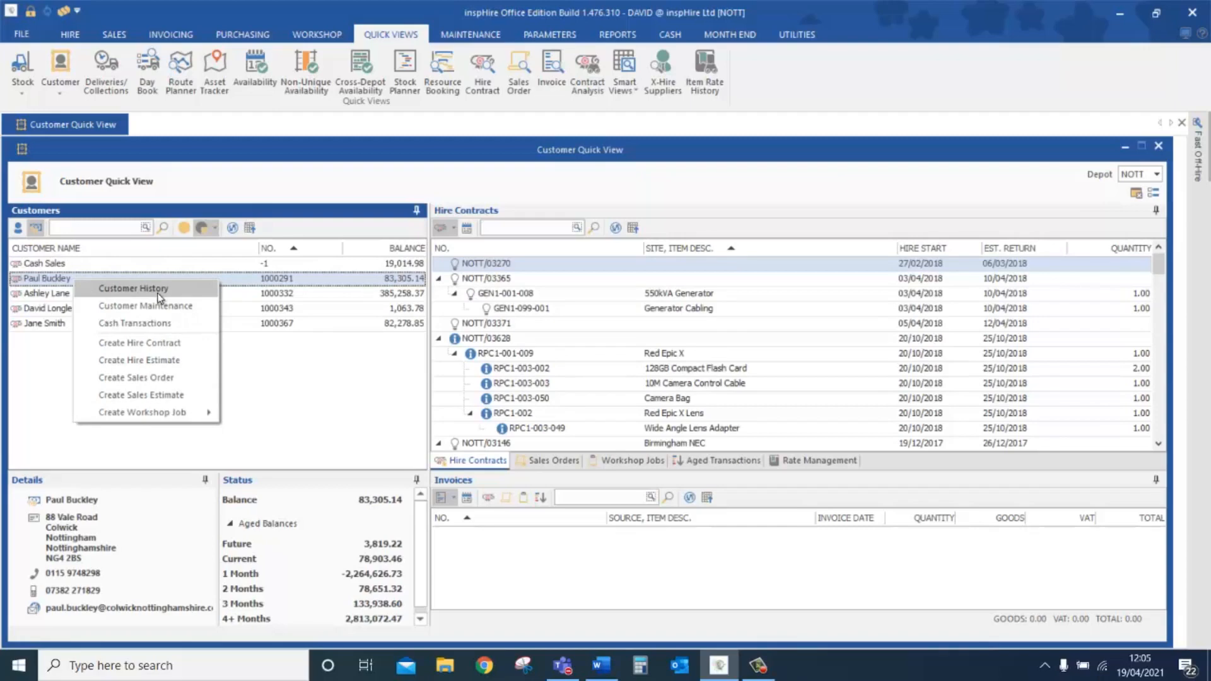
left_click(133, 288)
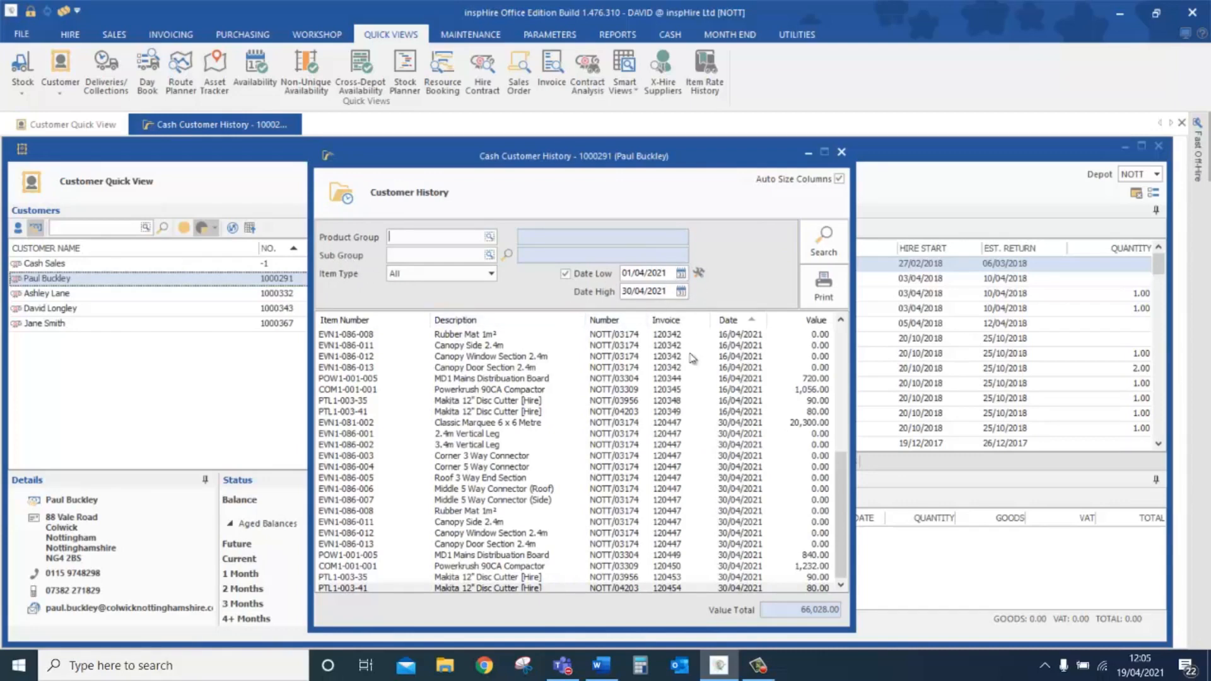
Review the invoiced items in the cash customer's history for 01/04/2021 to 30/04/2021, and close the history
scroll(573, 489, "up", 3)
scroll(561, 502, "up", 2)
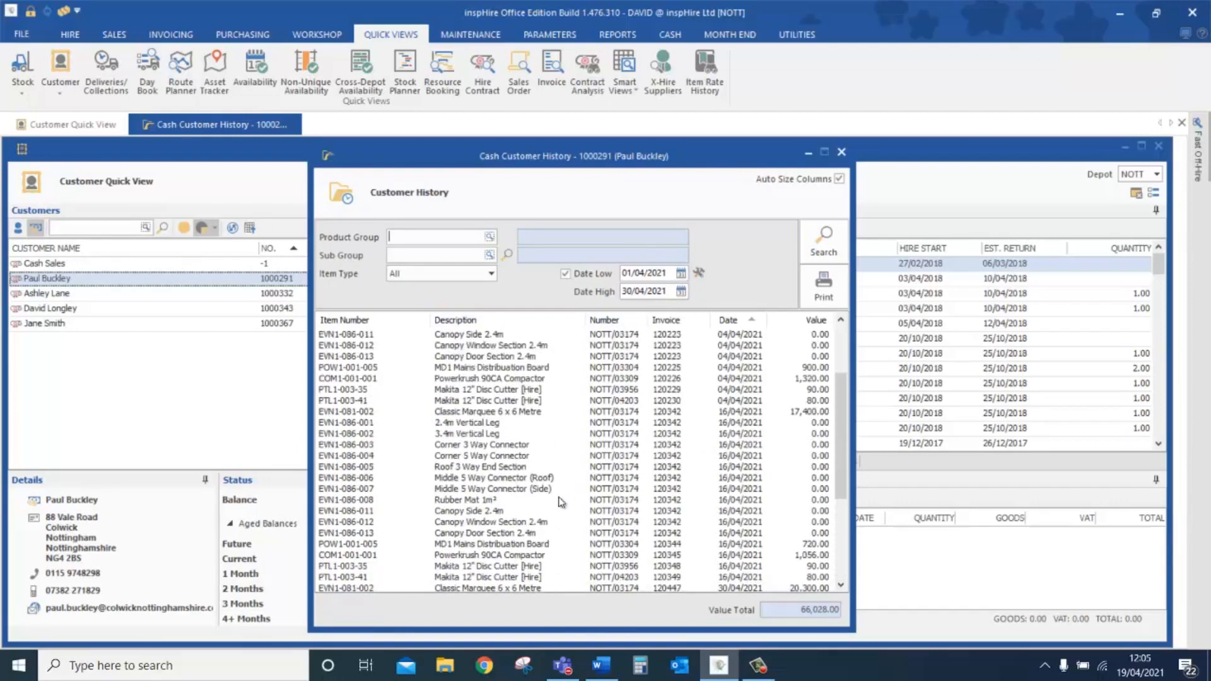
scroll(561, 501, "up", 3)
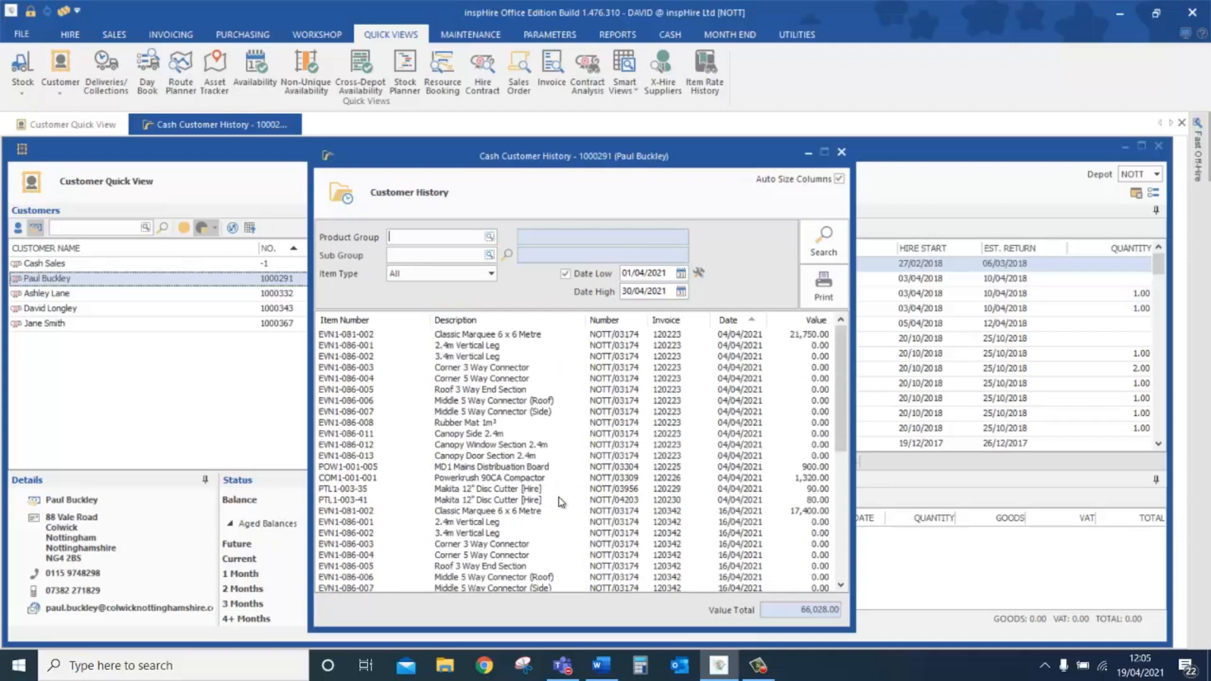
scroll(497, 378, "down", 3)
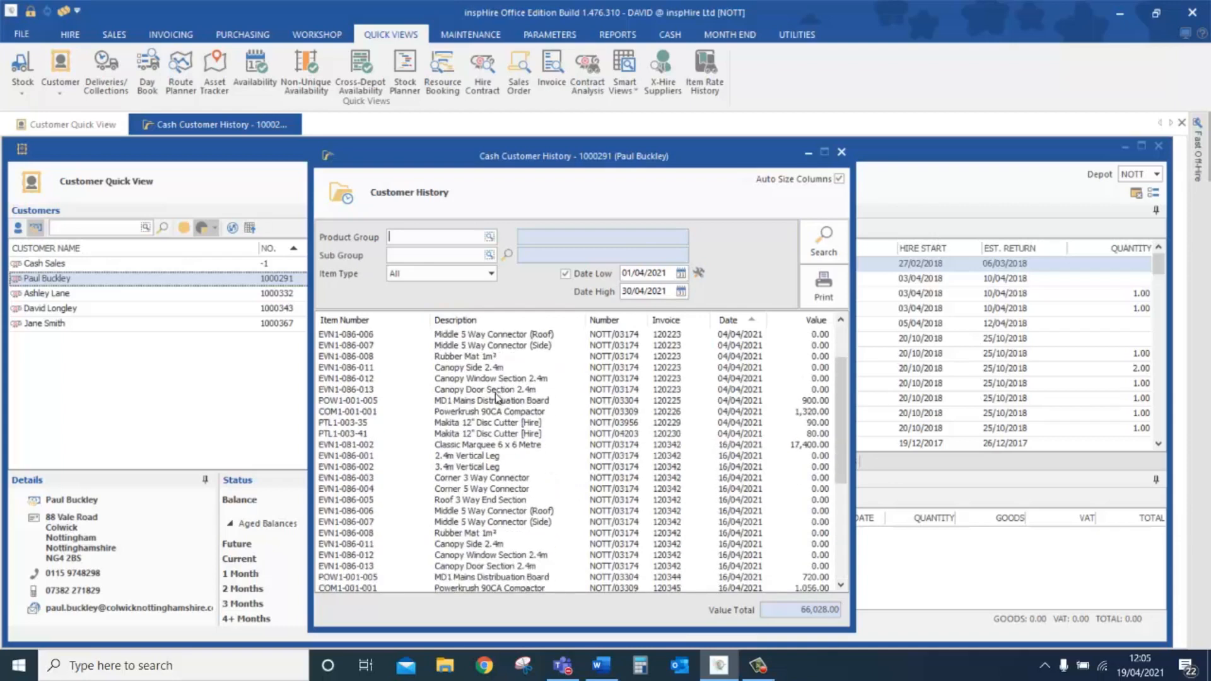
scroll(497, 399, "down", 2)
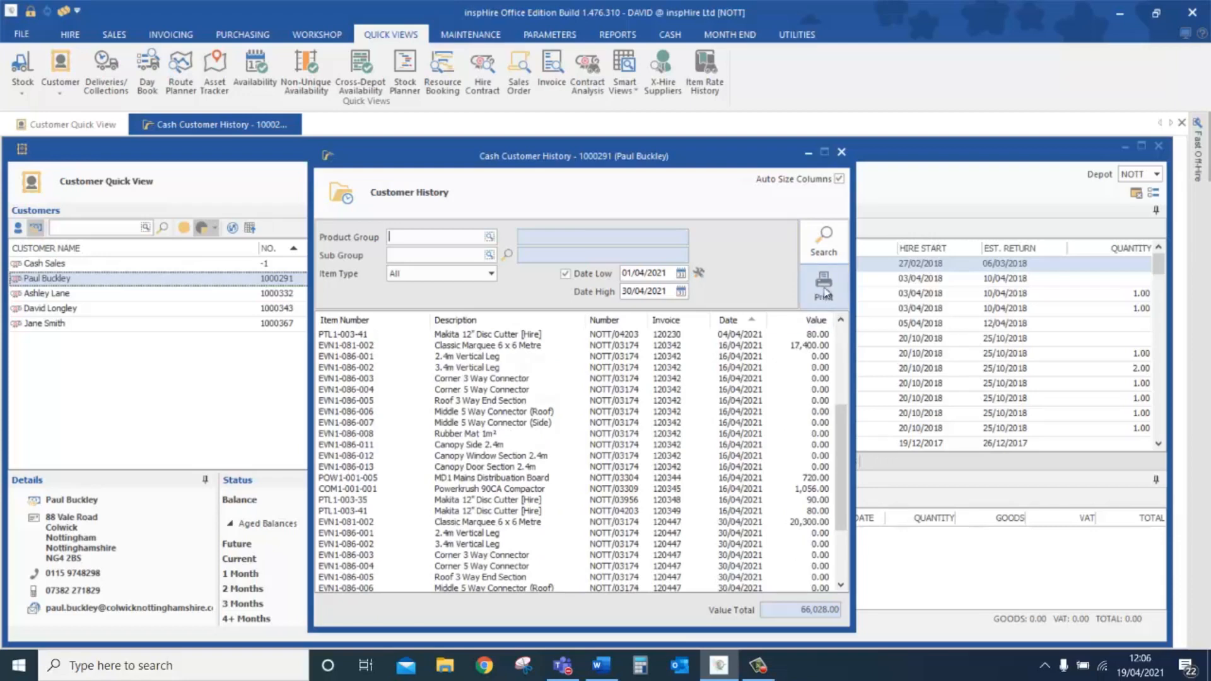
left_click(842, 153)
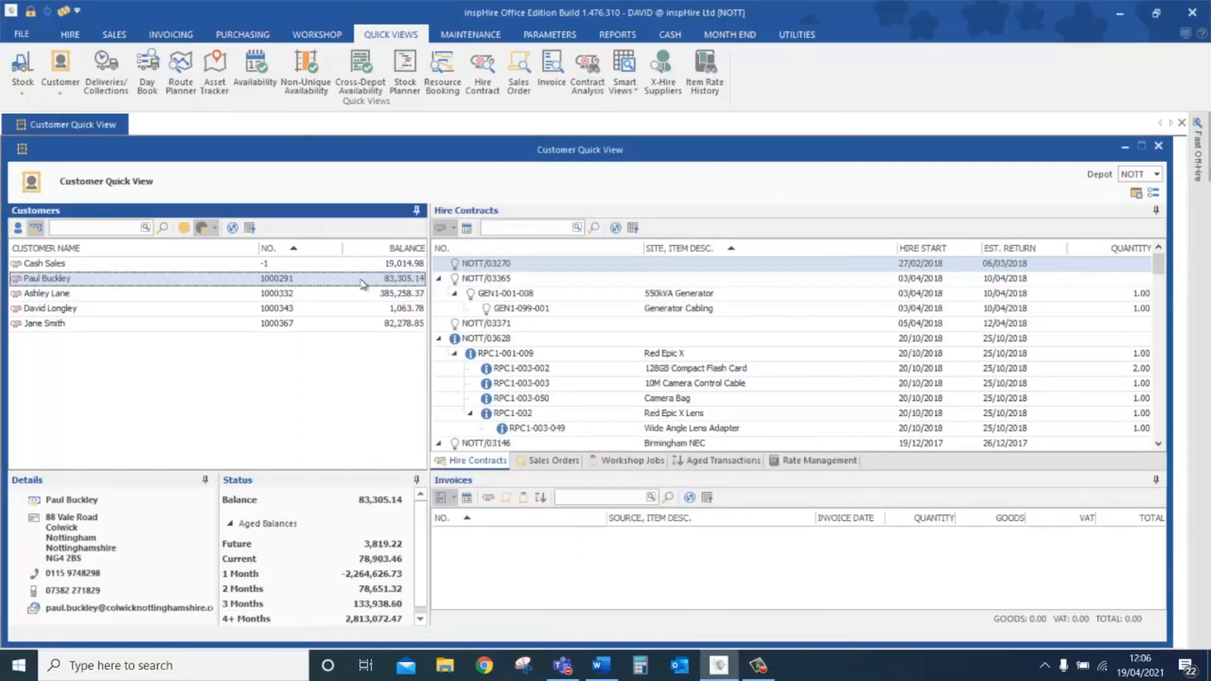
Open the Cash Transactions of the same cash customer, look through the payments, refunds and invoices, and close them
right_click(282, 278)
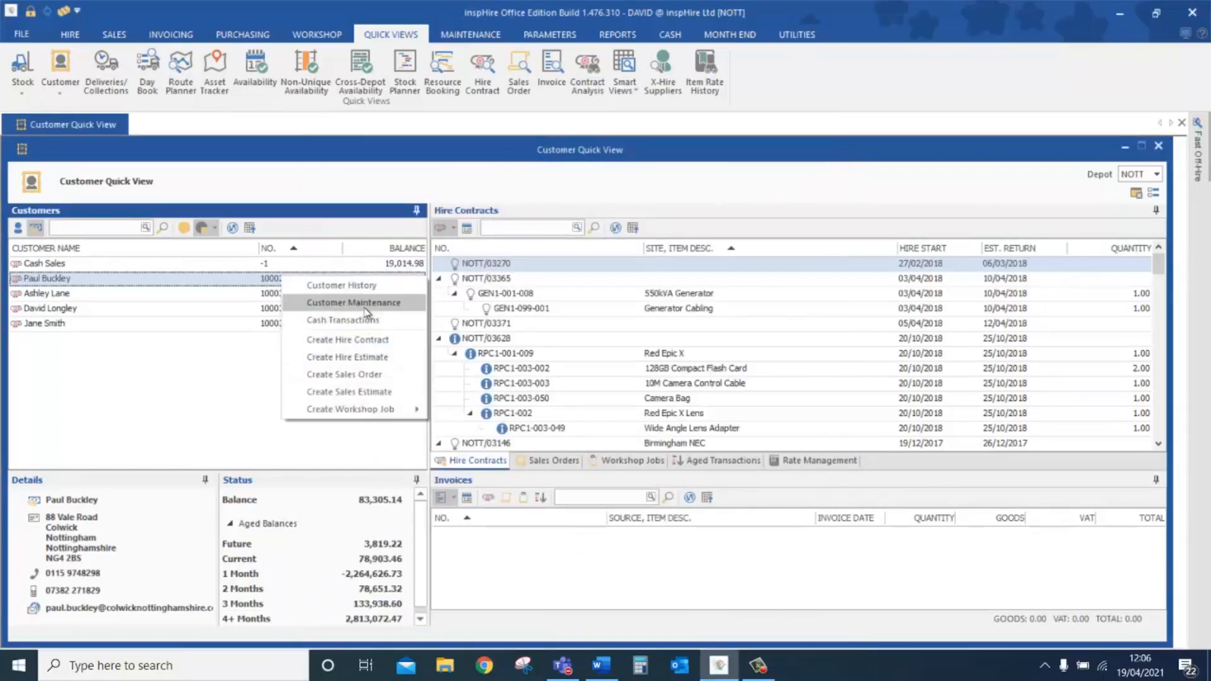
left_click(366, 322)
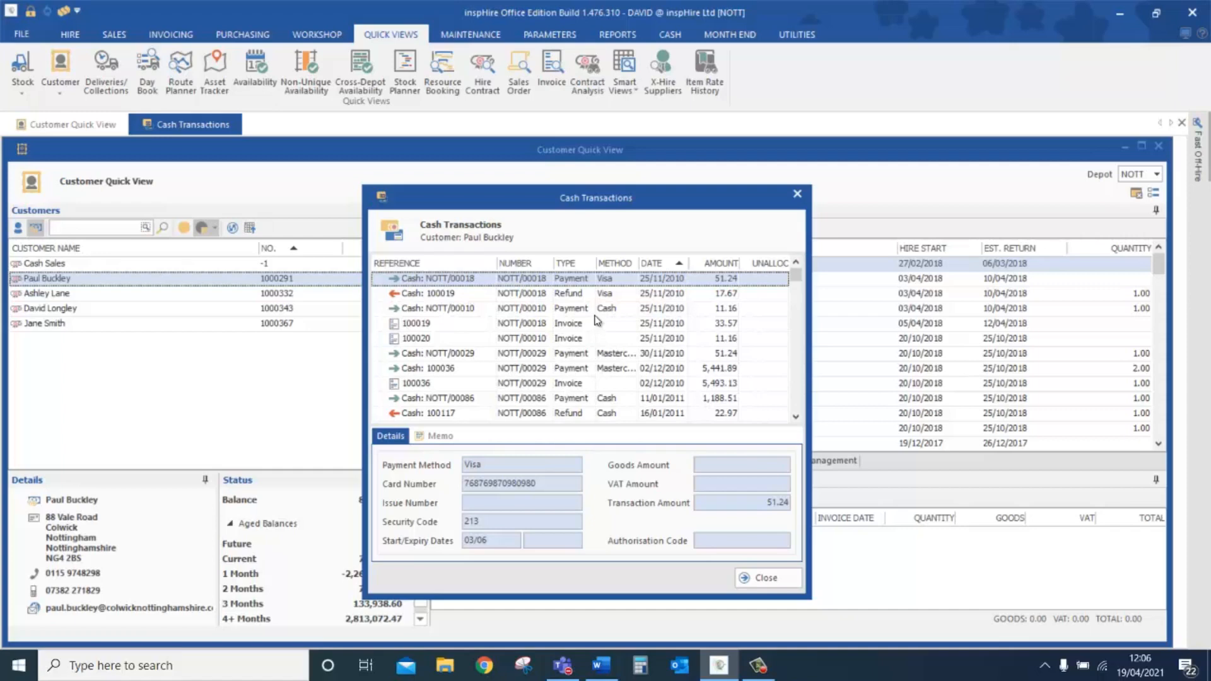
scroll(593, 318, "down", 5)
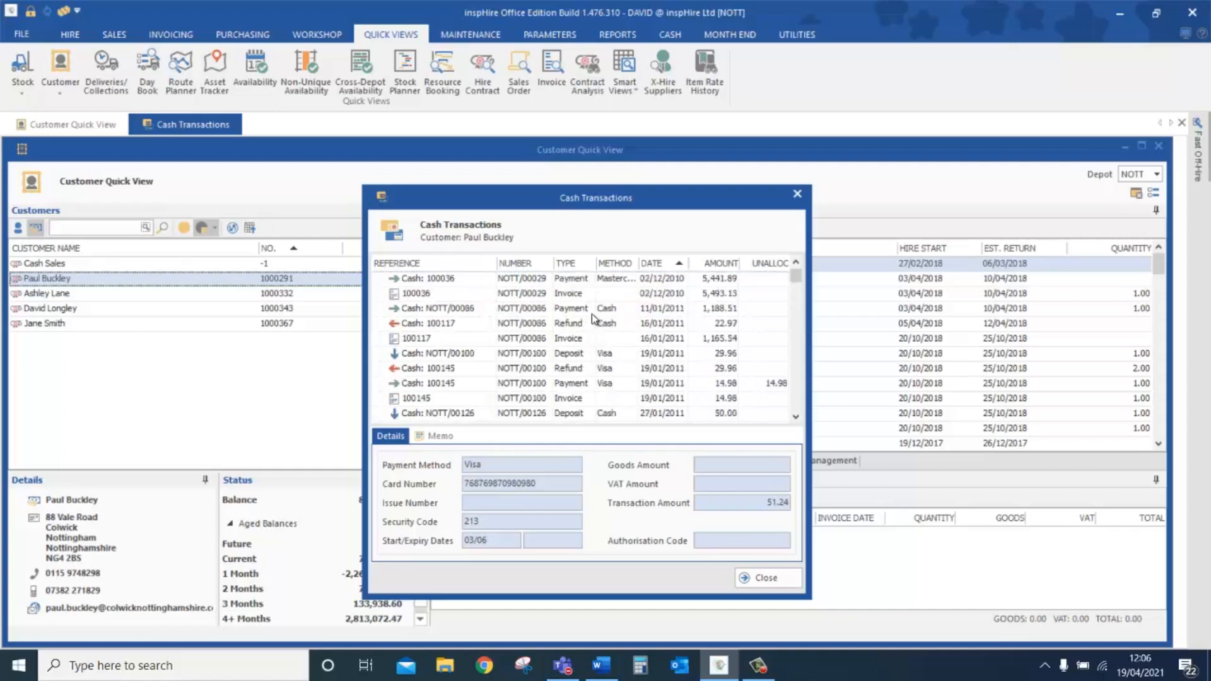
scroll(593, 319, "down", 4)
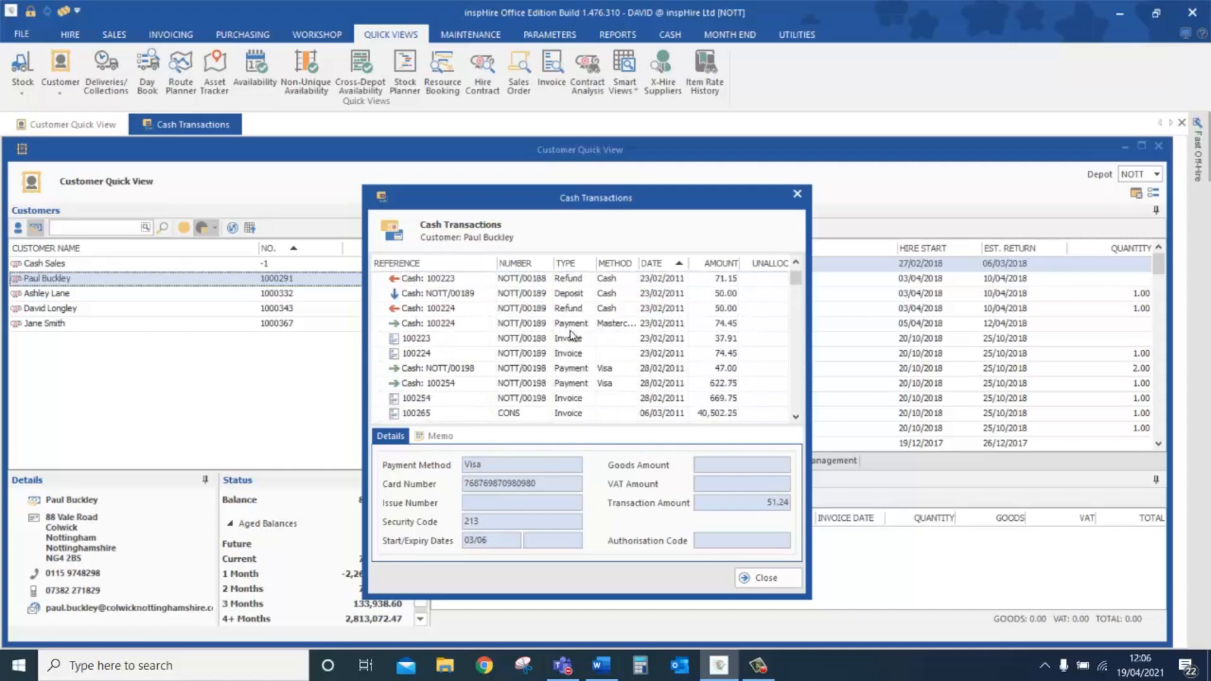
left_click(797, 193)
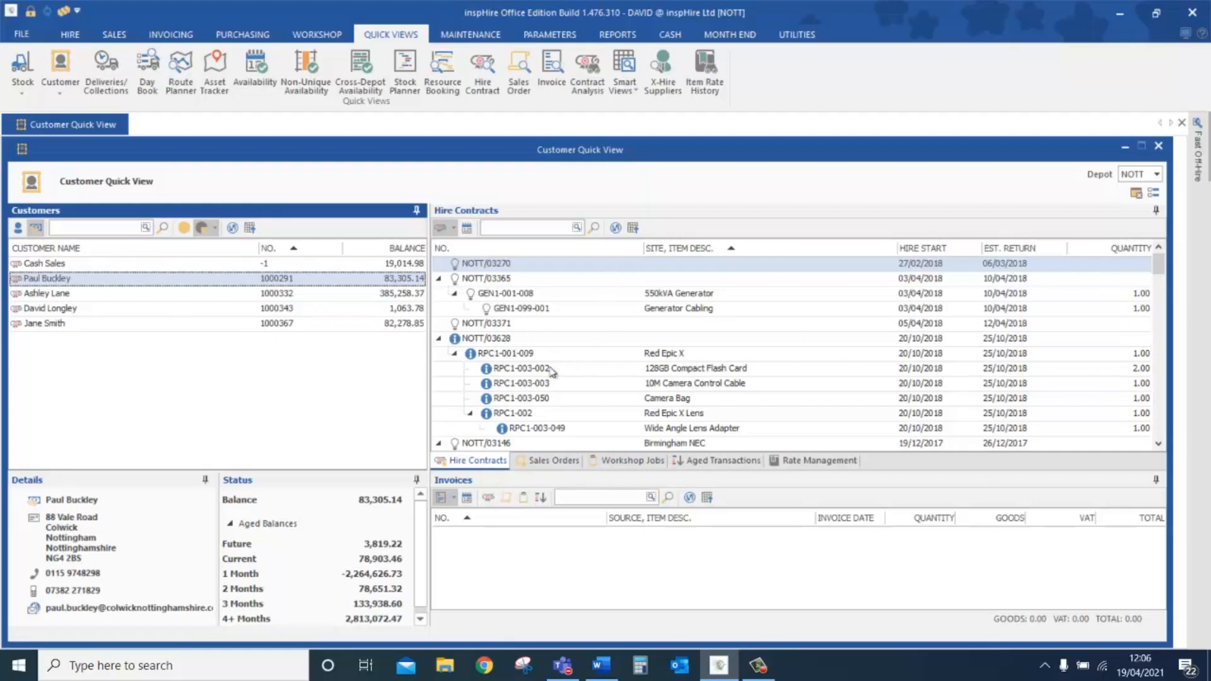
Check the status filters and display options of the Hire Contracts list, and select the contract containing the Red Epic X
left_click(453, 228)
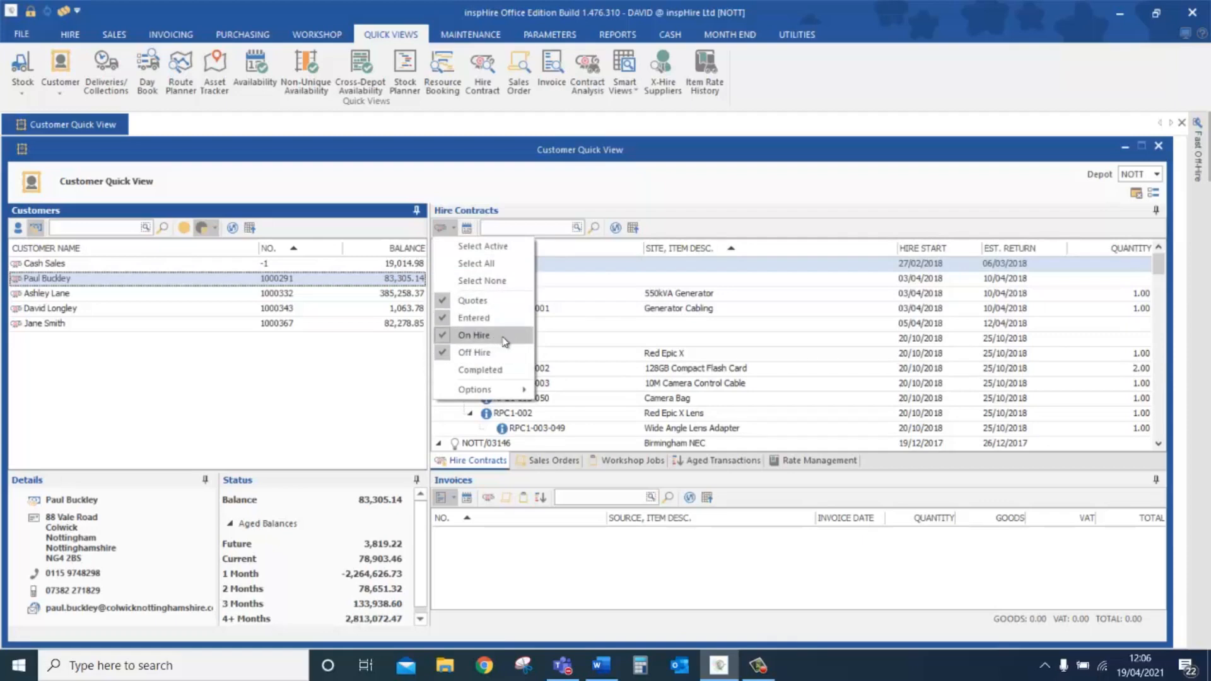
mouse_move(523, 390)
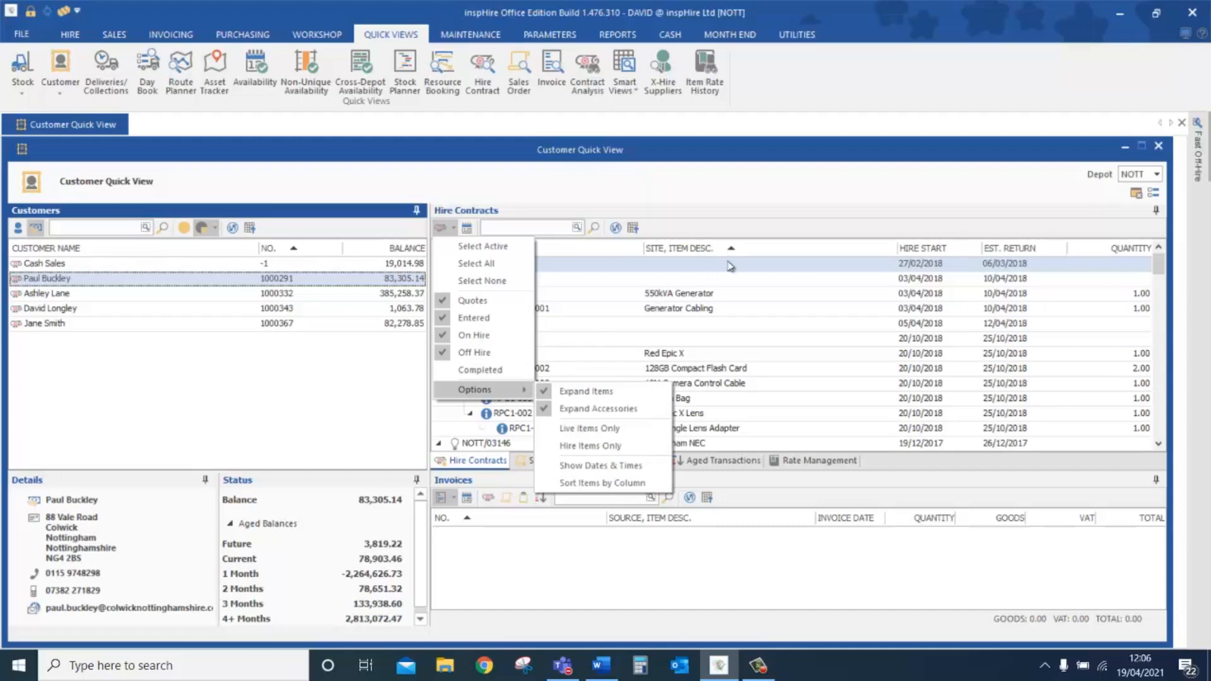
left_click(656, 336)
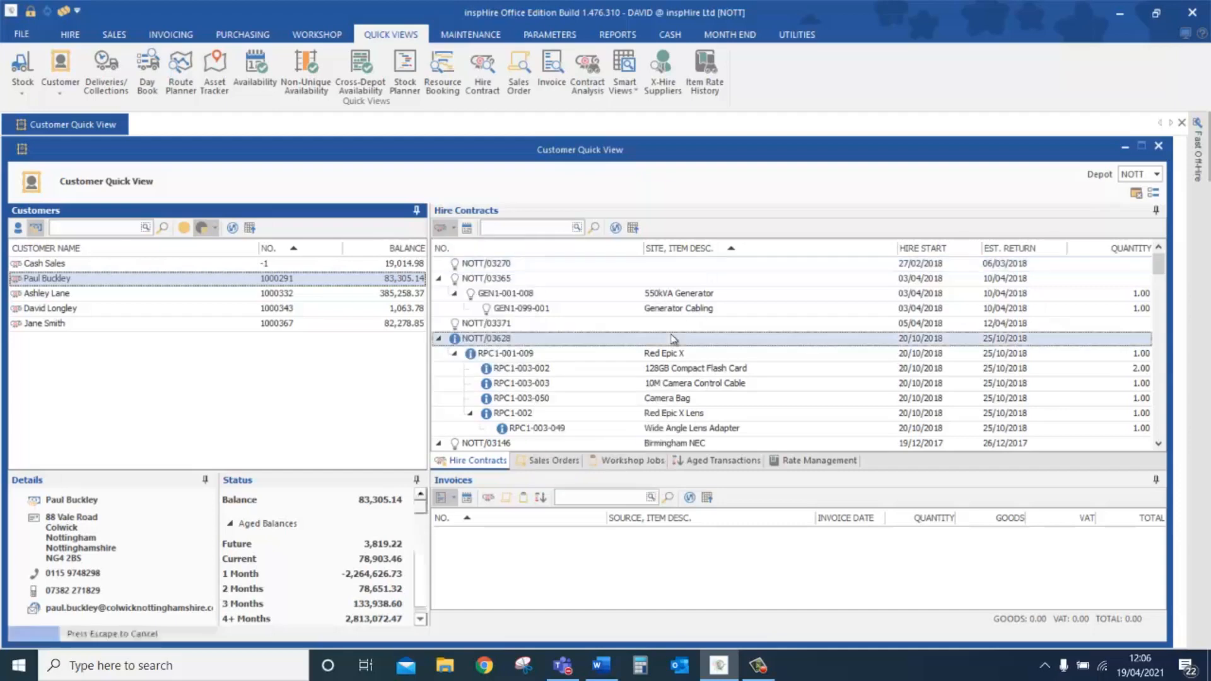
Open the Red Epic X hire contract for amendment, view its details, and save it without changes
right_click(522, 344)
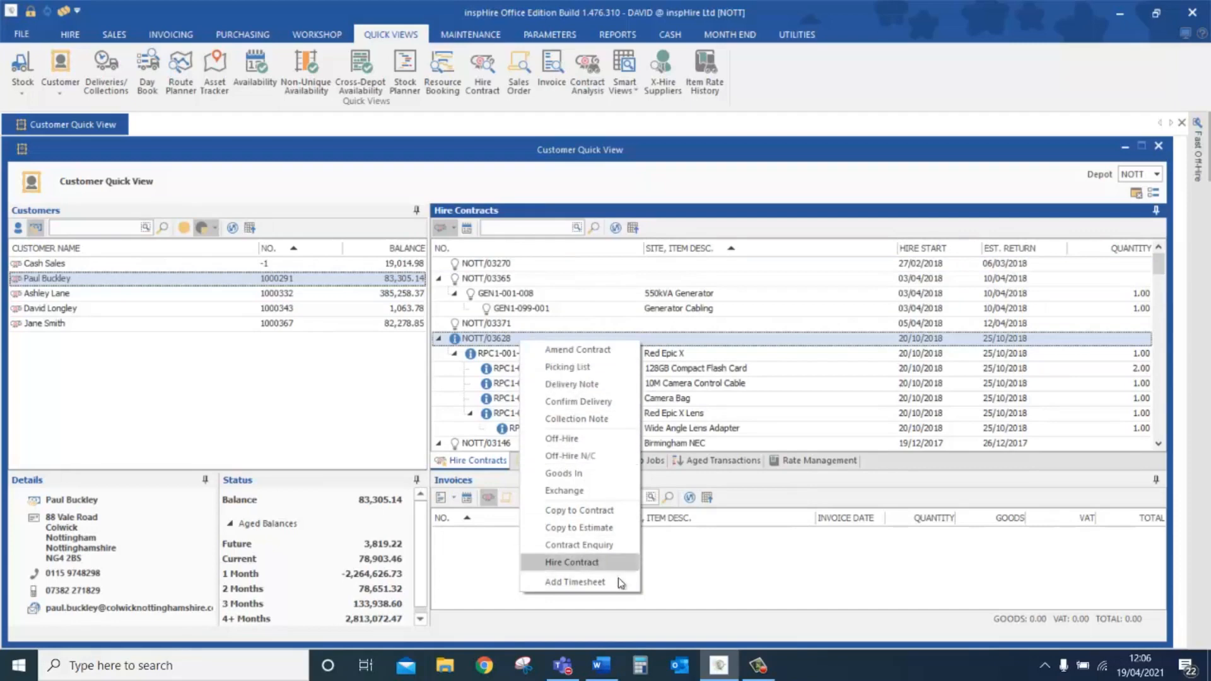
left_click(577, 349)
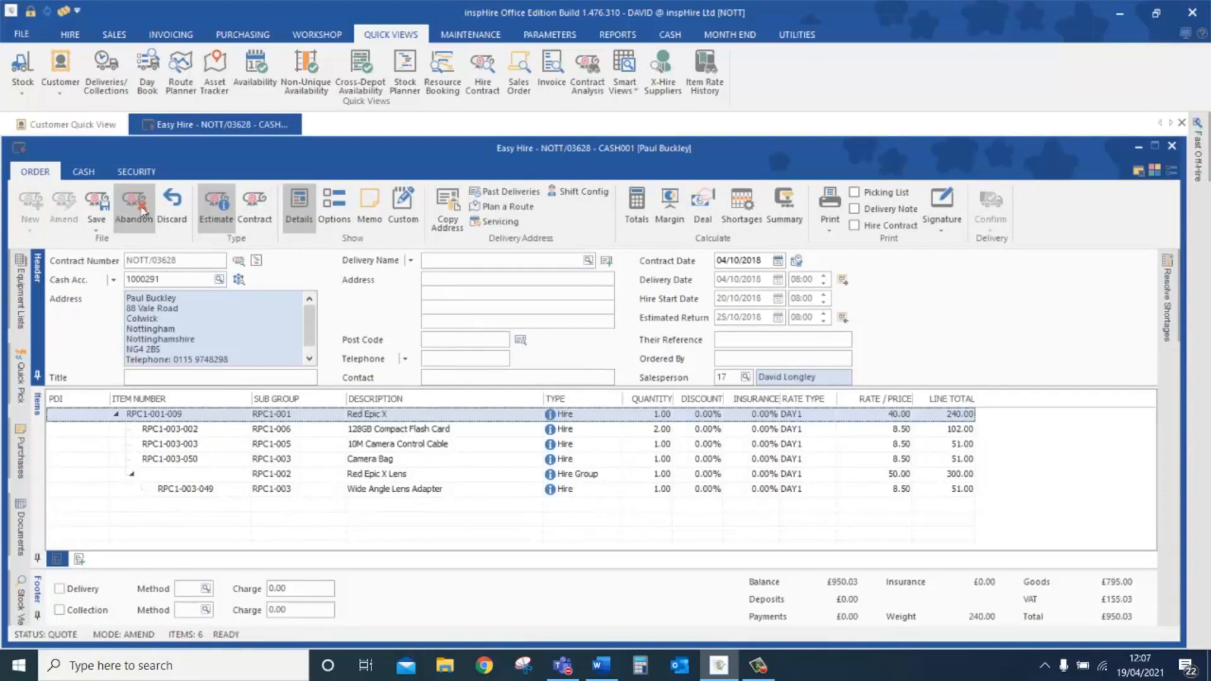
left_click(96, 205)
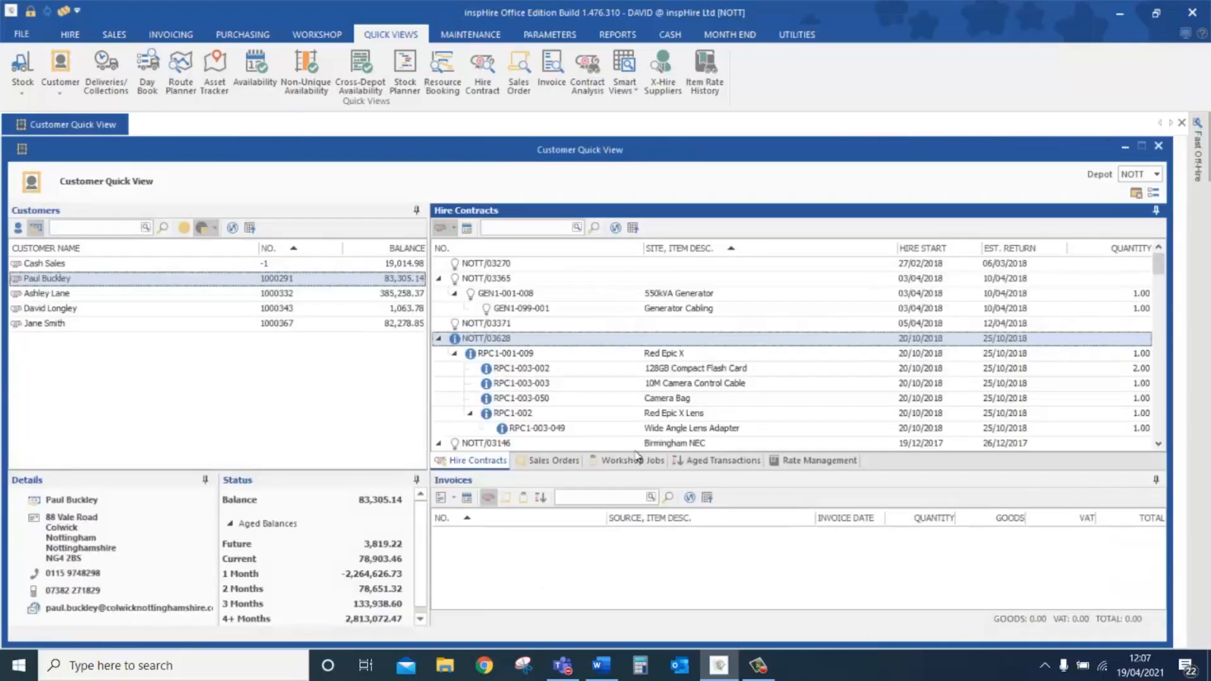
View the cash customer's Sales Orders and Workshop Jobs, and return to the Hire Contracts list
left_click(565, 460)
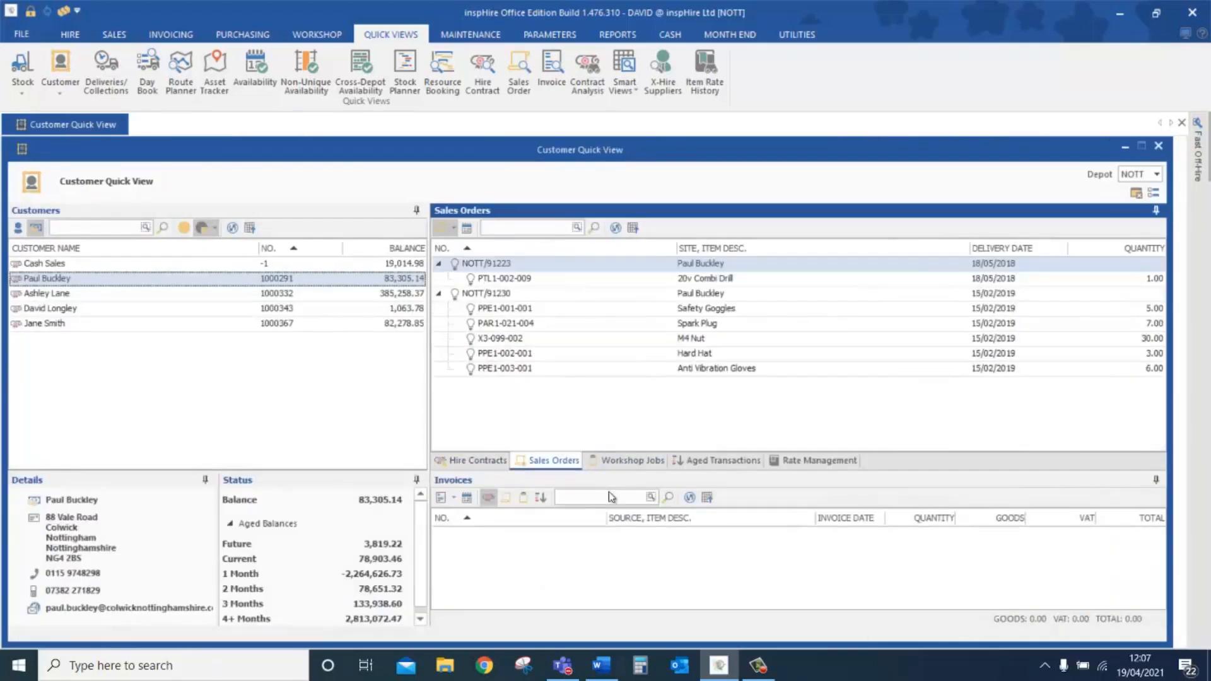
left_click(631, 464)
left_click(555, 466)
left_click(478, 464)
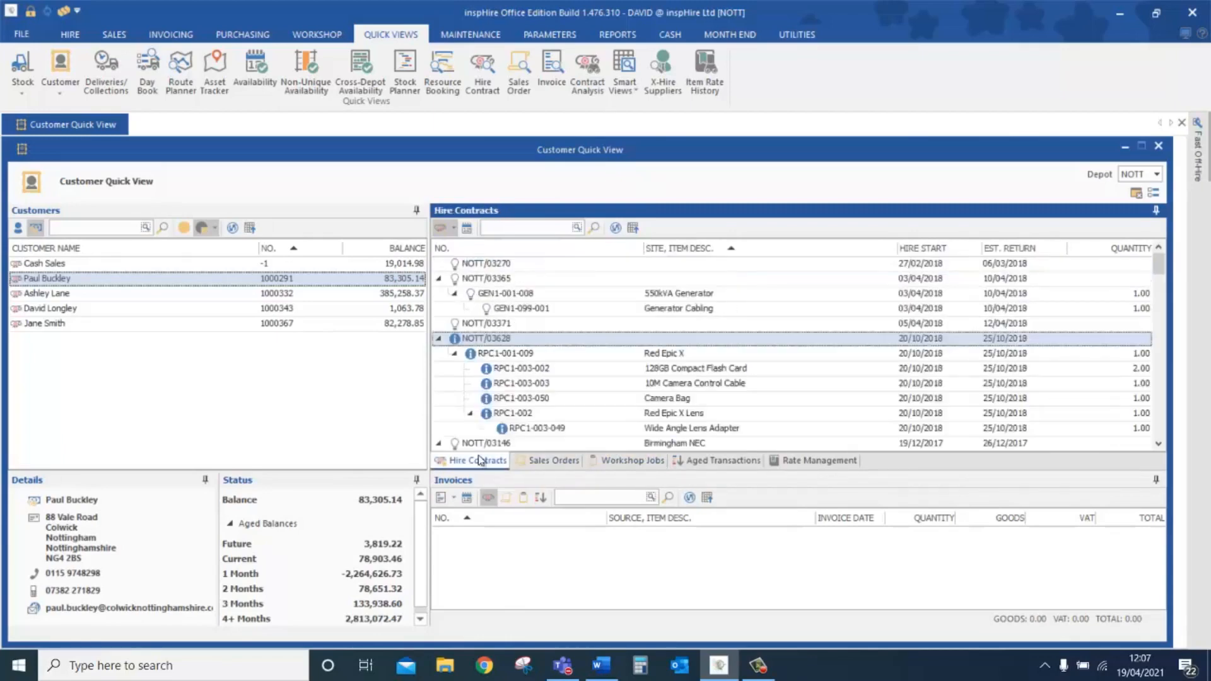
left_click(670, 35)
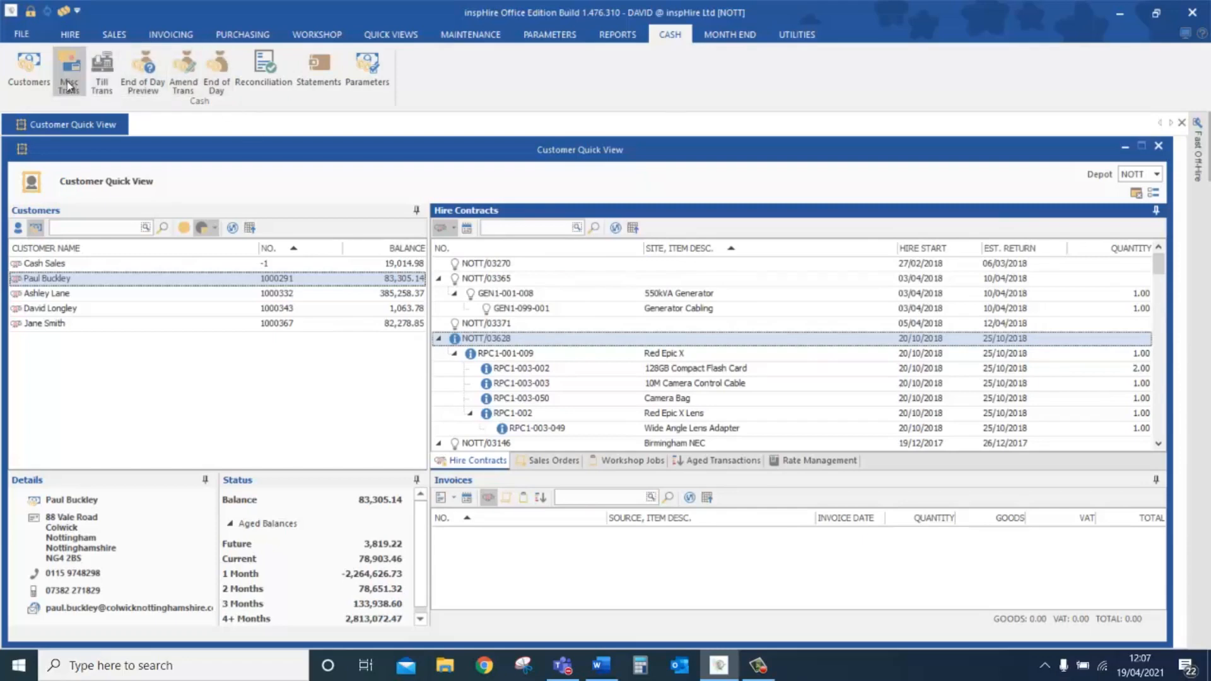
left_click(309, 78)
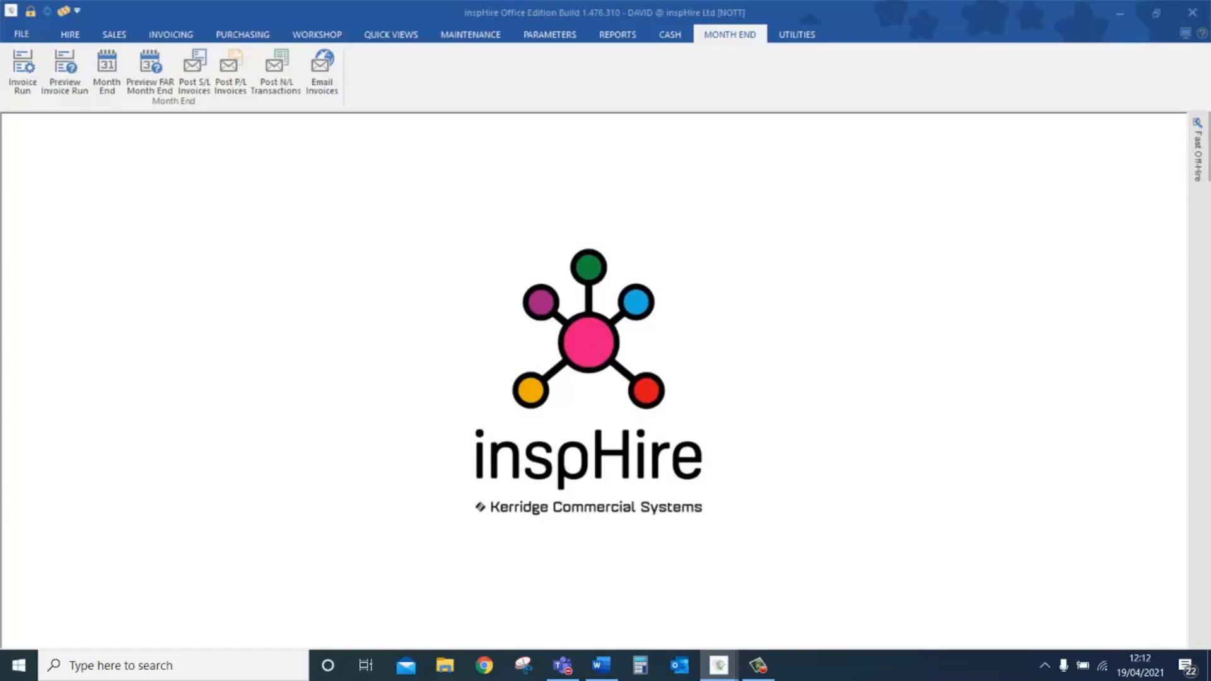
Open the Stock Maintenance record of the 24 Tonne Excavator HPL1-001-002
left_click(471, 34)
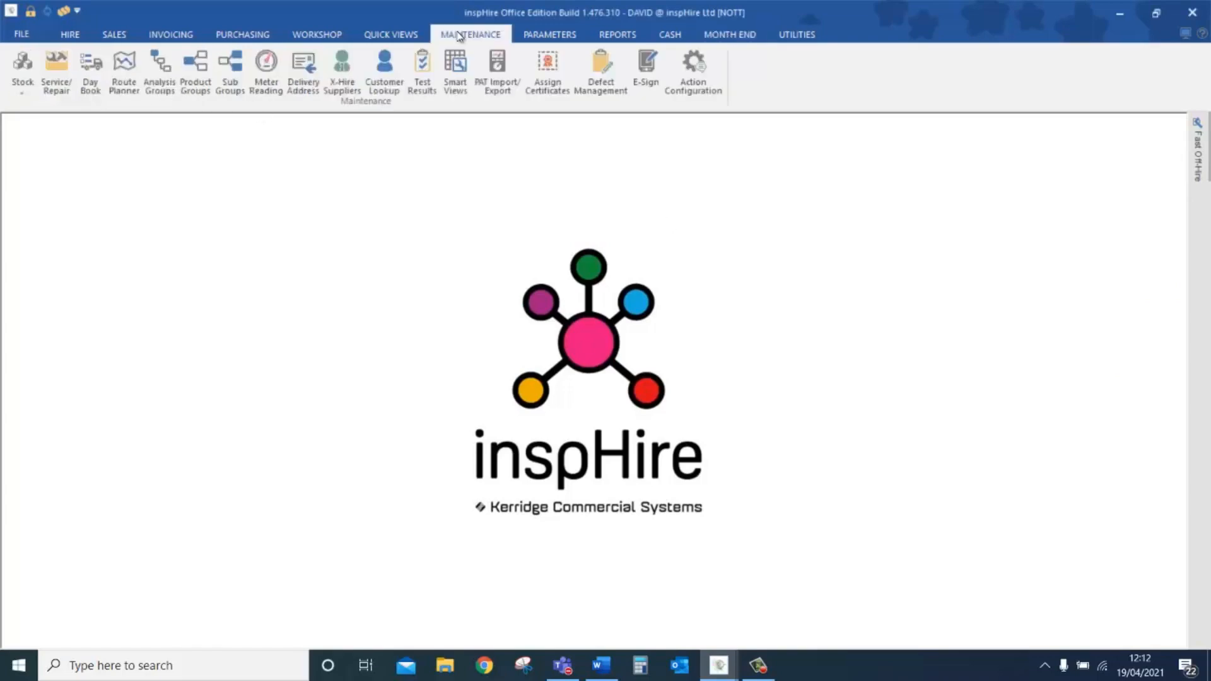
left_click(21, 66)
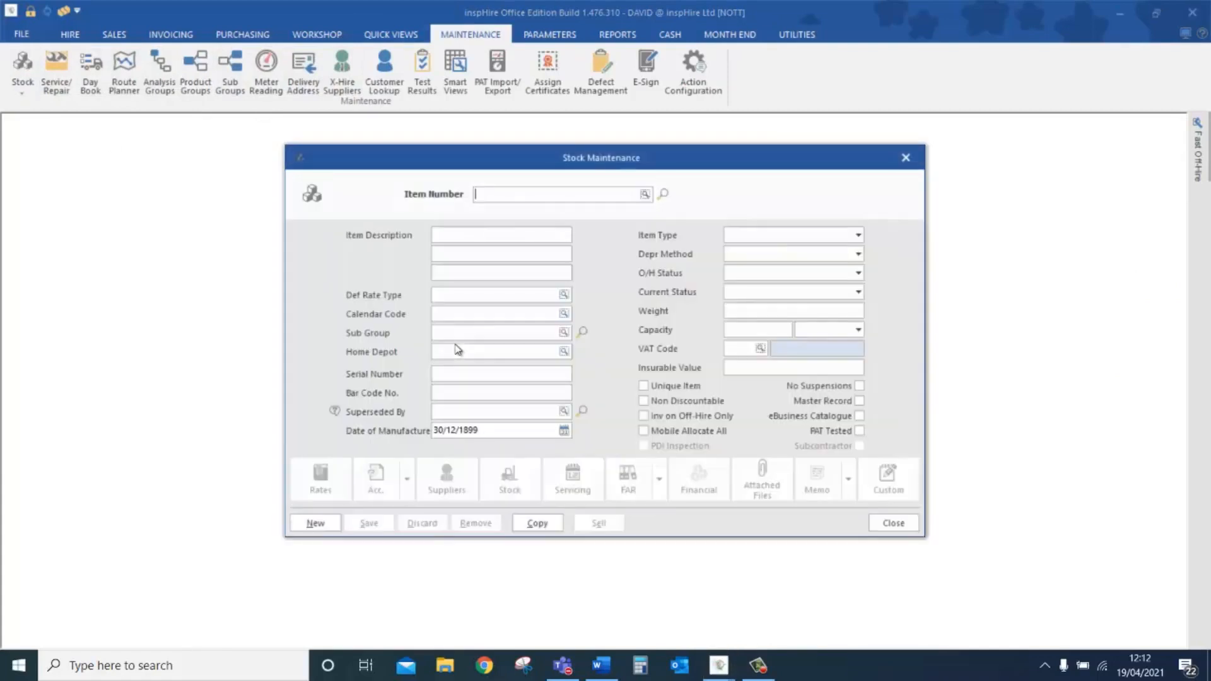
type("hpl1-00")
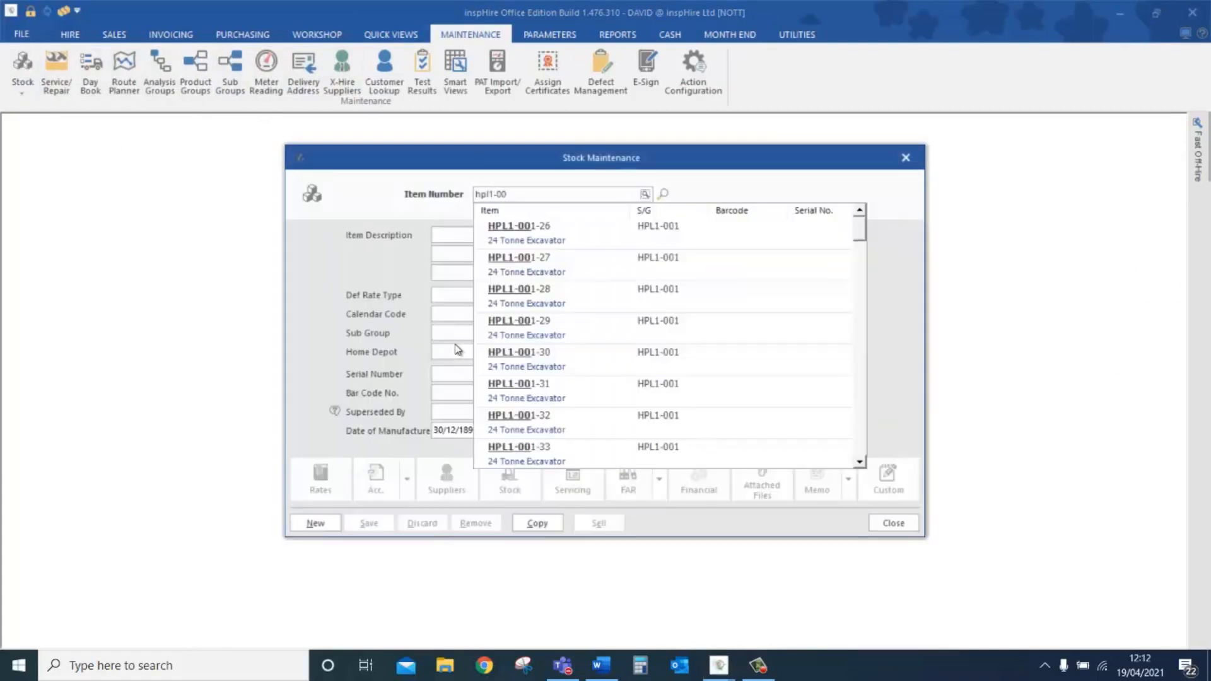
type("1-0")
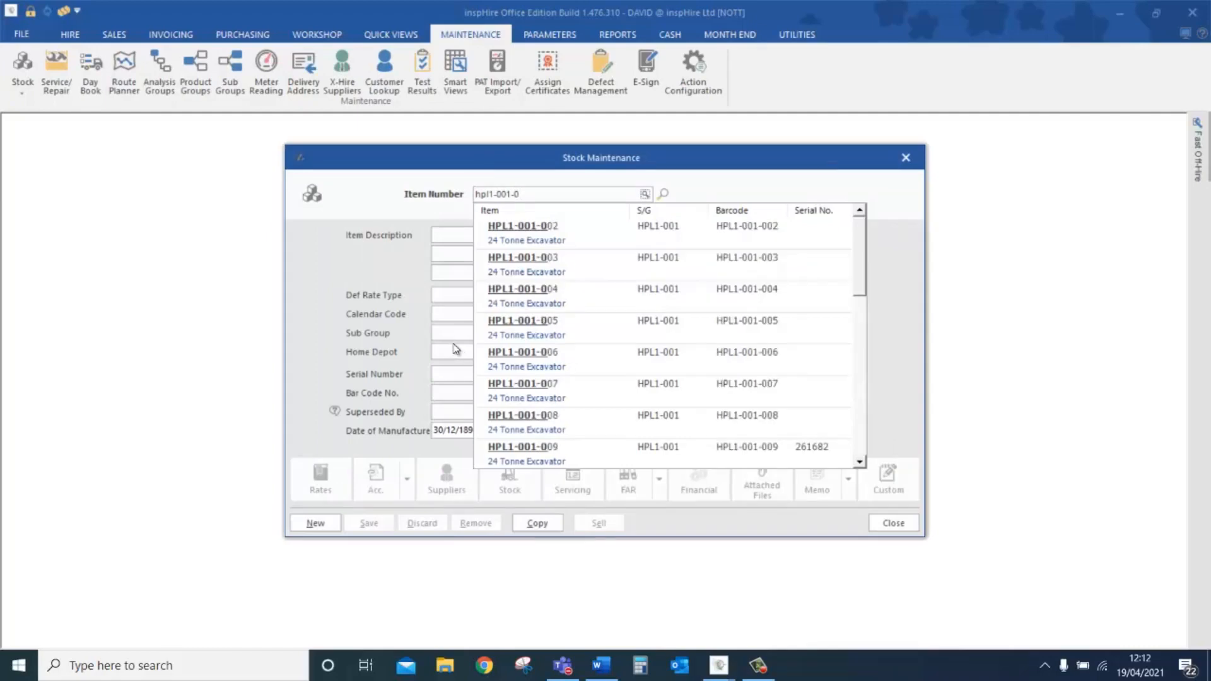
left_click(536, 243)
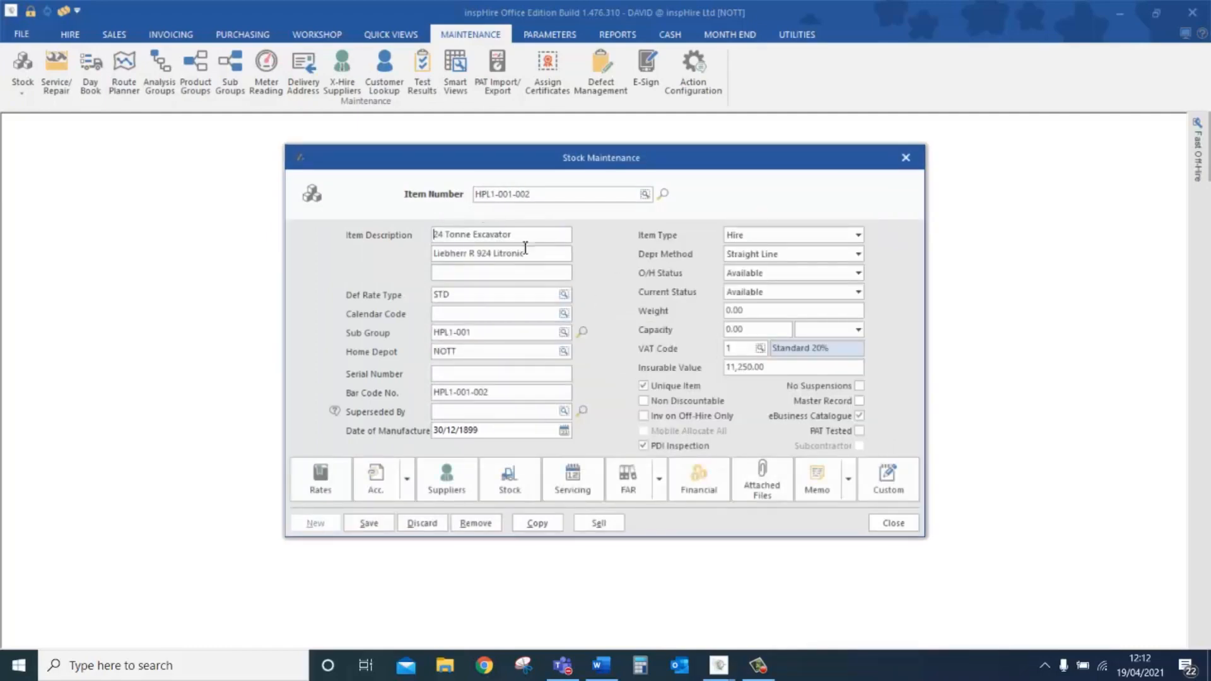
Review the excavator's Fixed Asset Record and its additions, and close the stock record without saving changes
left_click(618, 474)
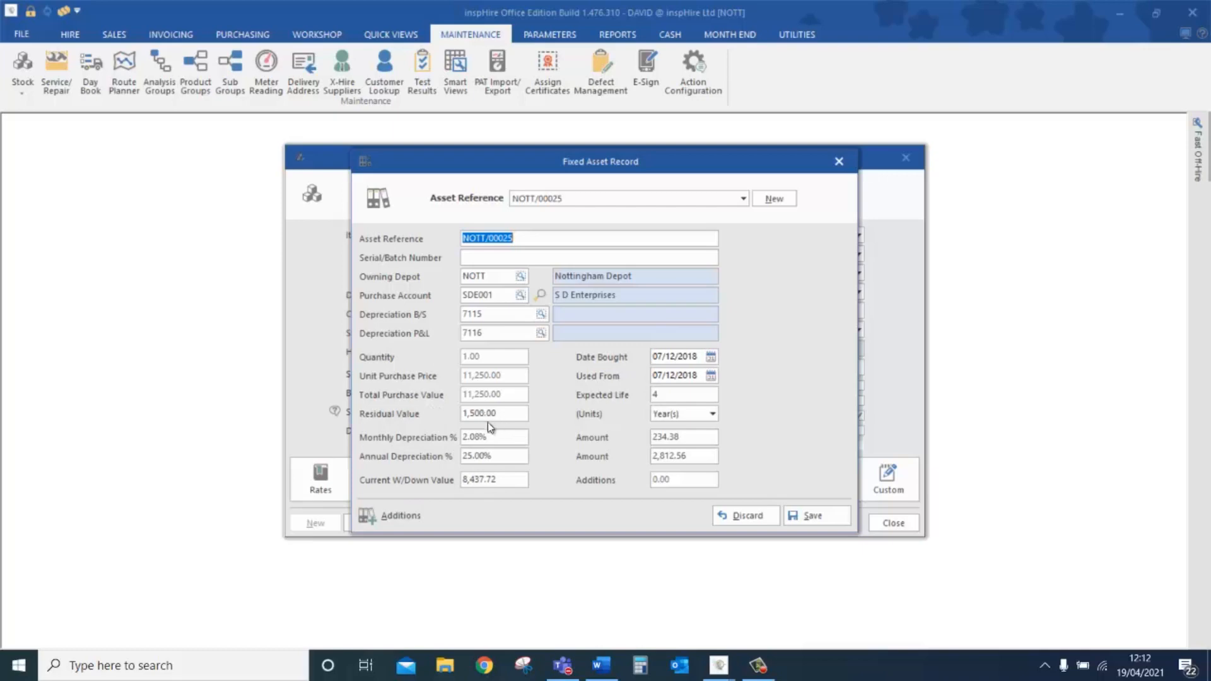
left_click(420, 514)
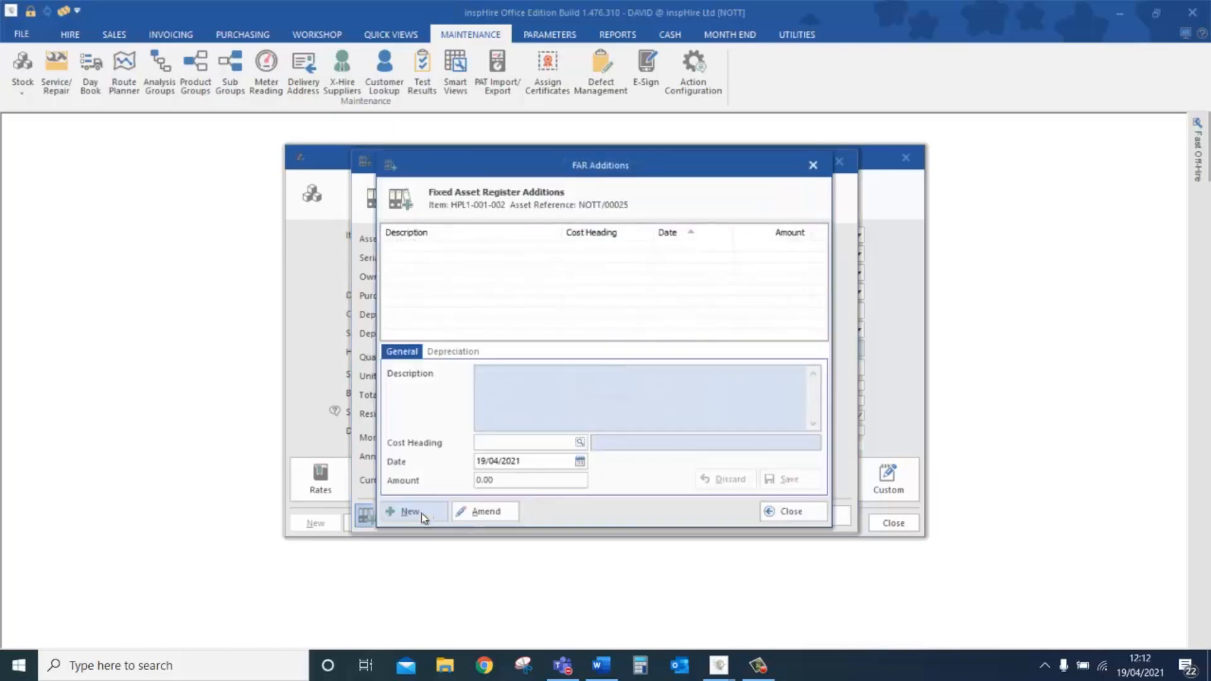
left_click(820, 511)
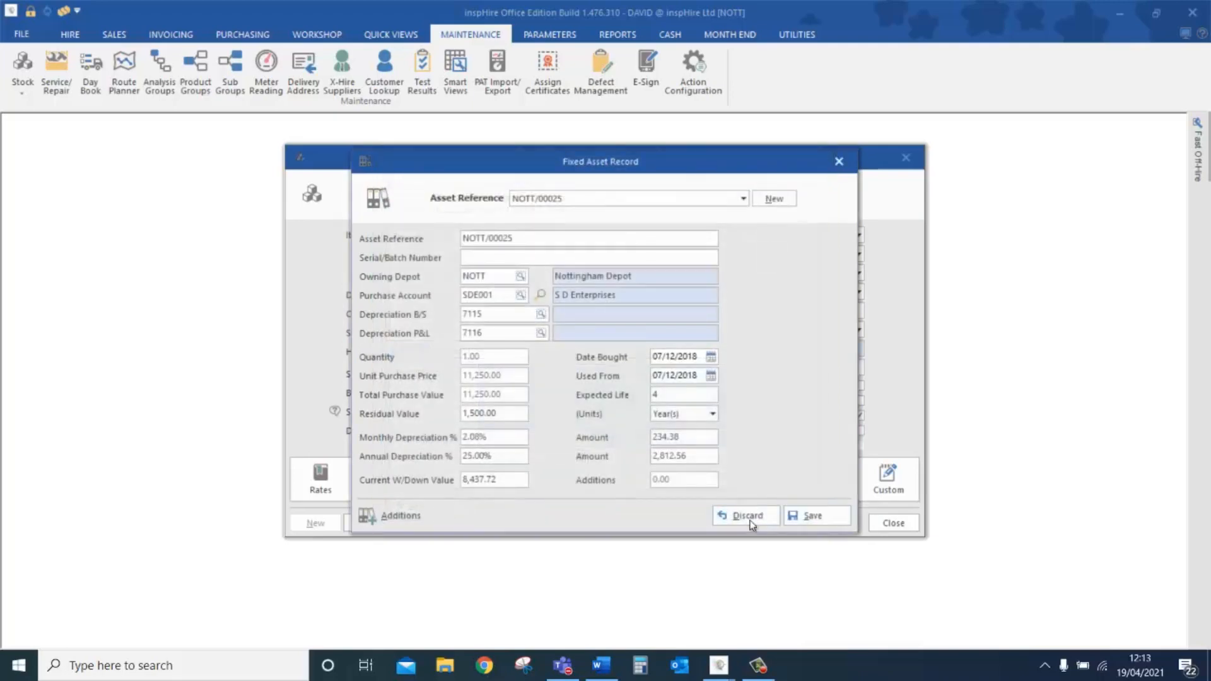
left_click(838, 162)
left_click(902, 159)
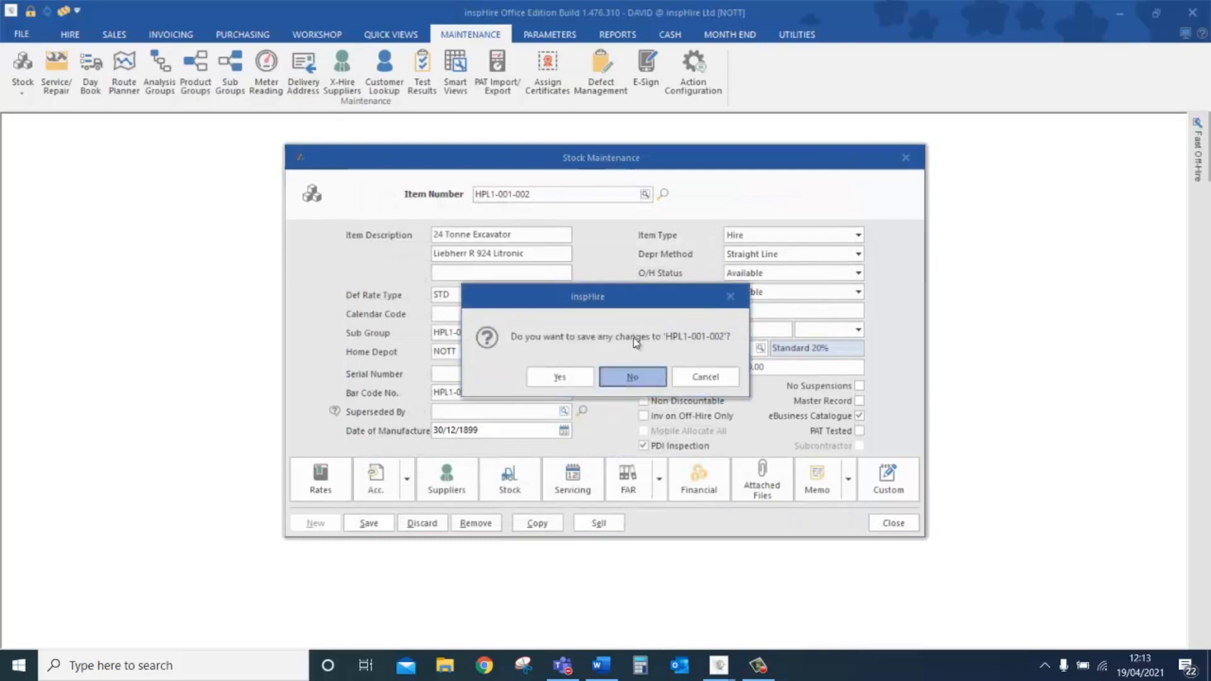
left_click(629, 370)
Run the Preview FAR Month End for the Fixed Asset Register, review the report, and close it
left_click(718, 37)
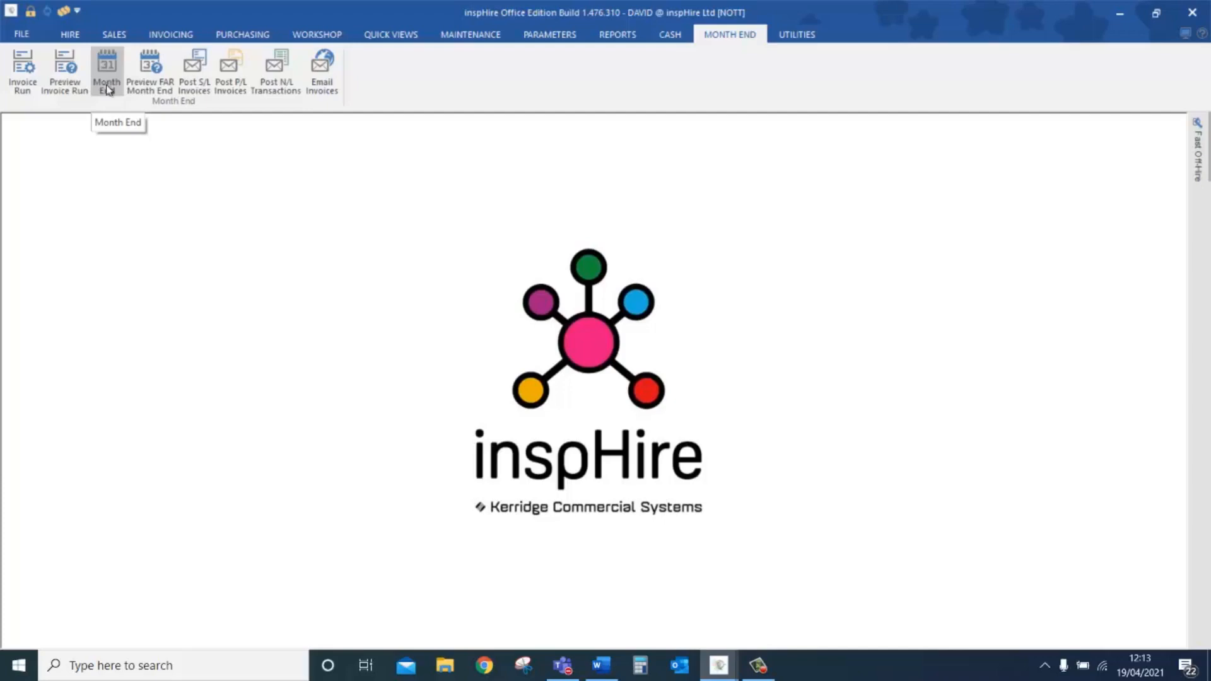
left_click(146, 82)
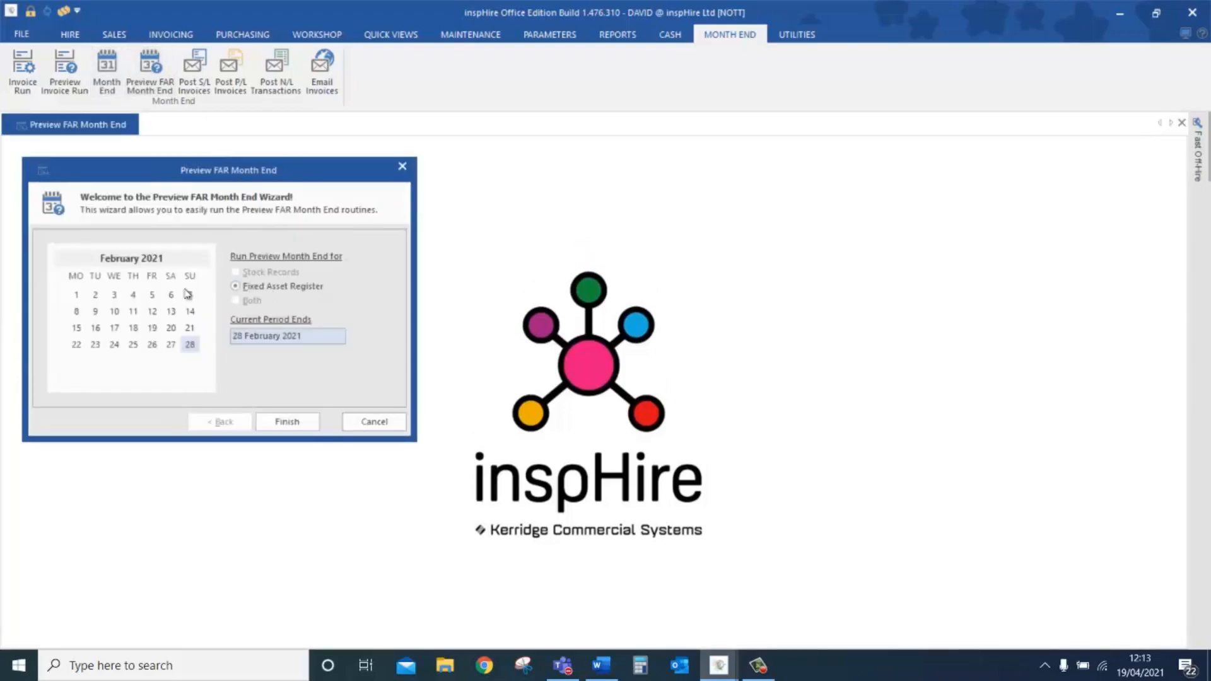
left_click(279, 422)
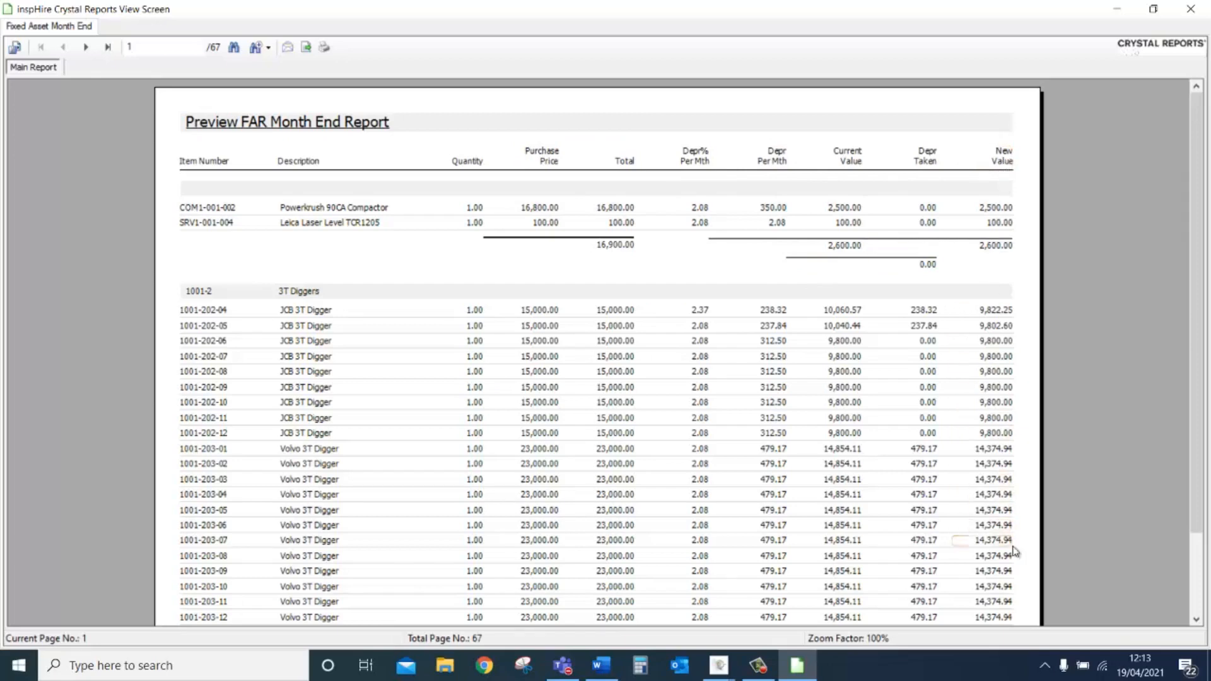
left_click(1191, 8)
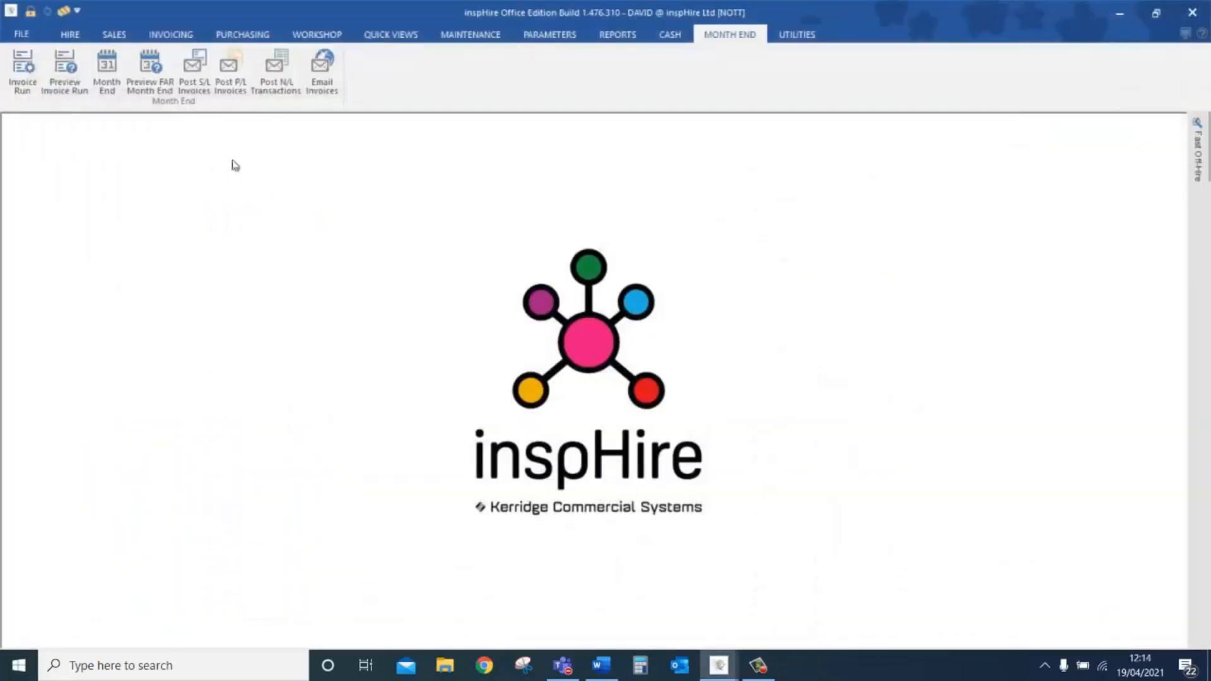
Run the Month End for both stock records and the Fixed Asset Register, with the new period ending 31 March 2021, accepting the warning
left_click(107, 87)
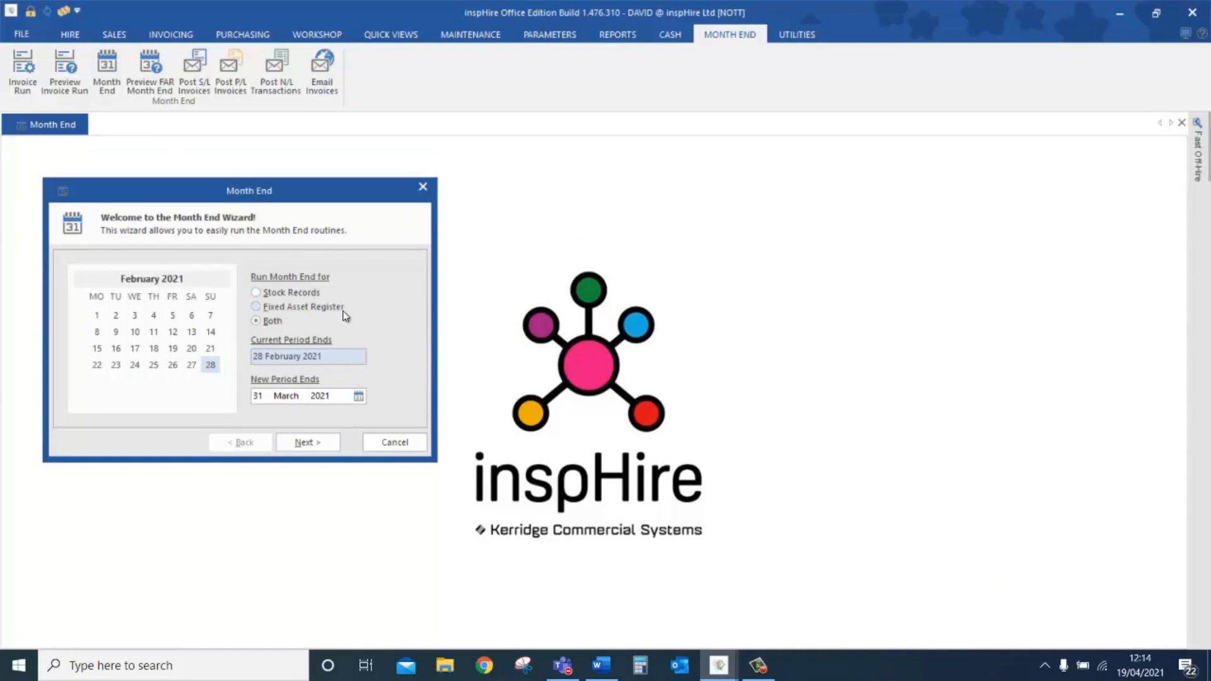
left_click(313, 444)
left_click(307, 377)
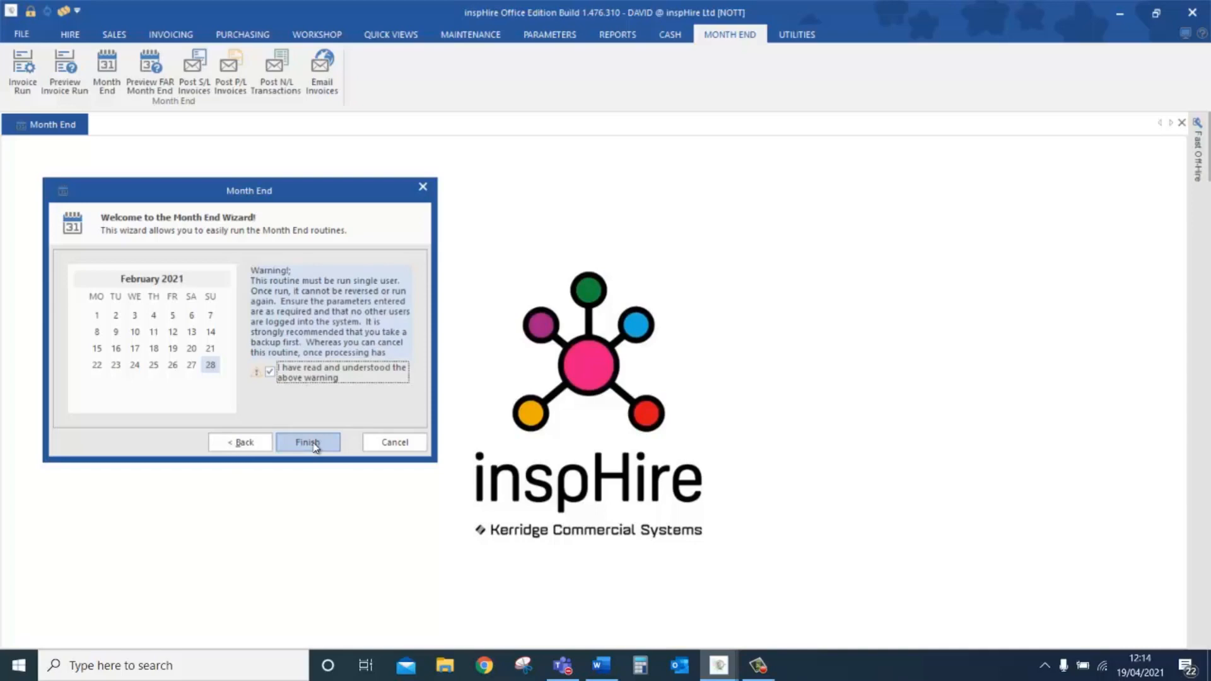
left_click(315, 444)
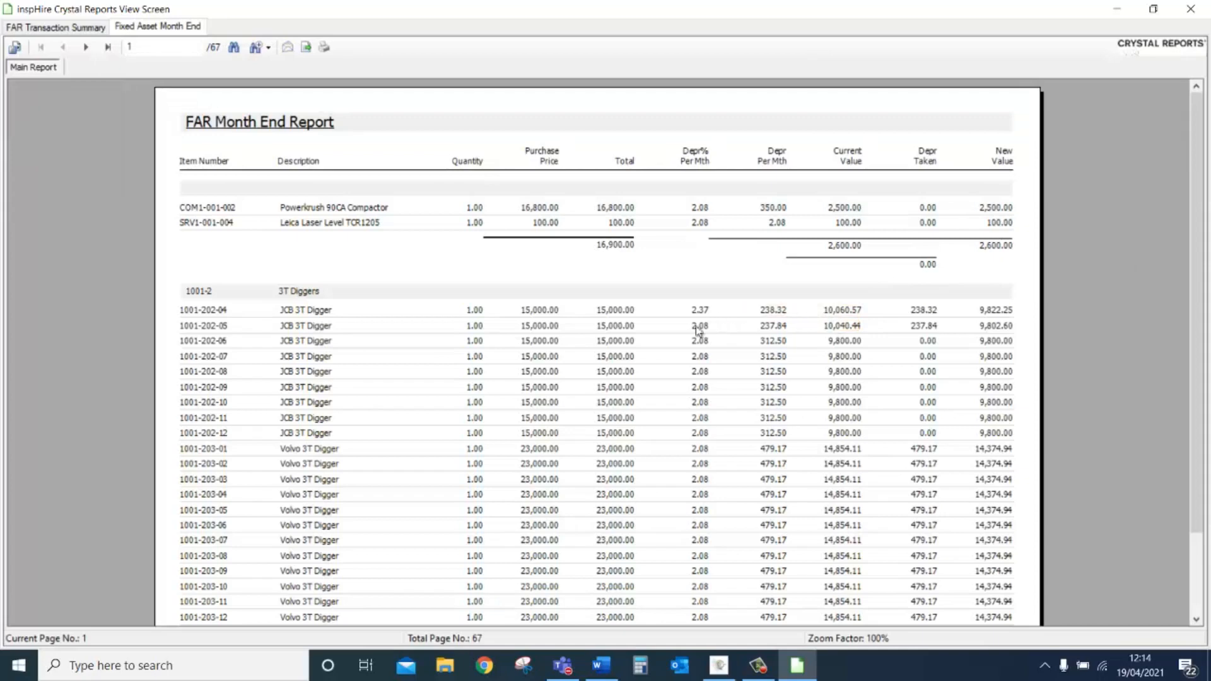
Examine the FAR Month End Report and the FAR Transaction Summary produced by the month end run
left_click(252, 121)
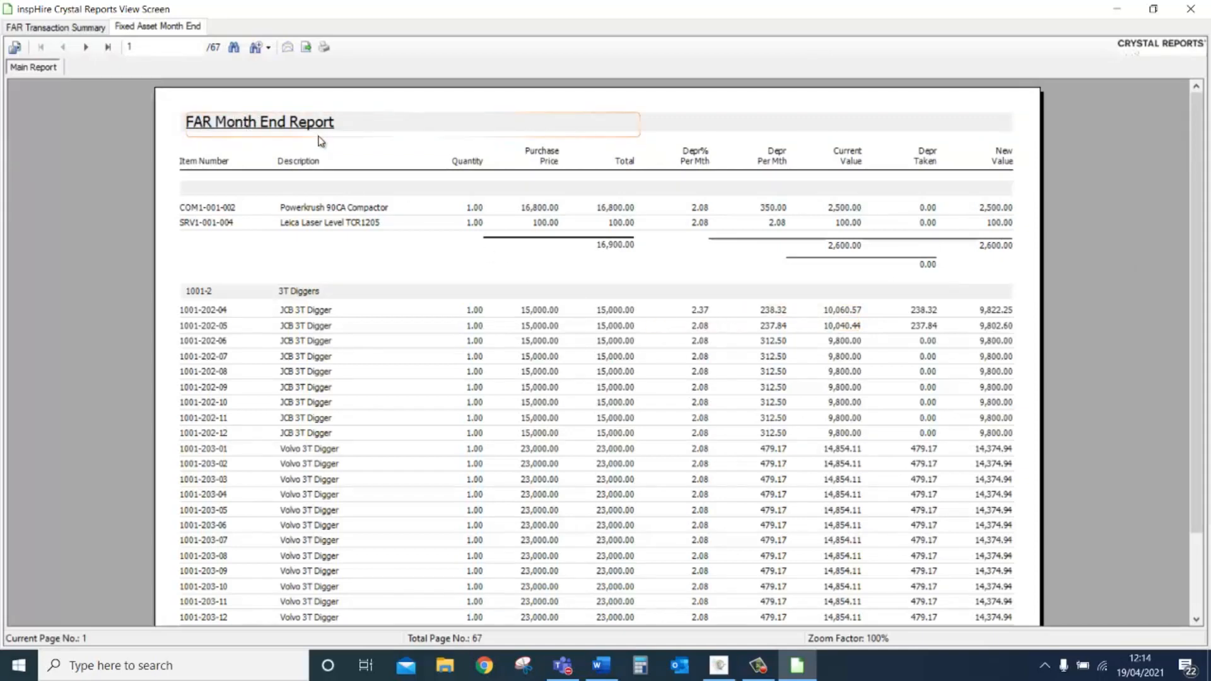
left_click(365, 280)
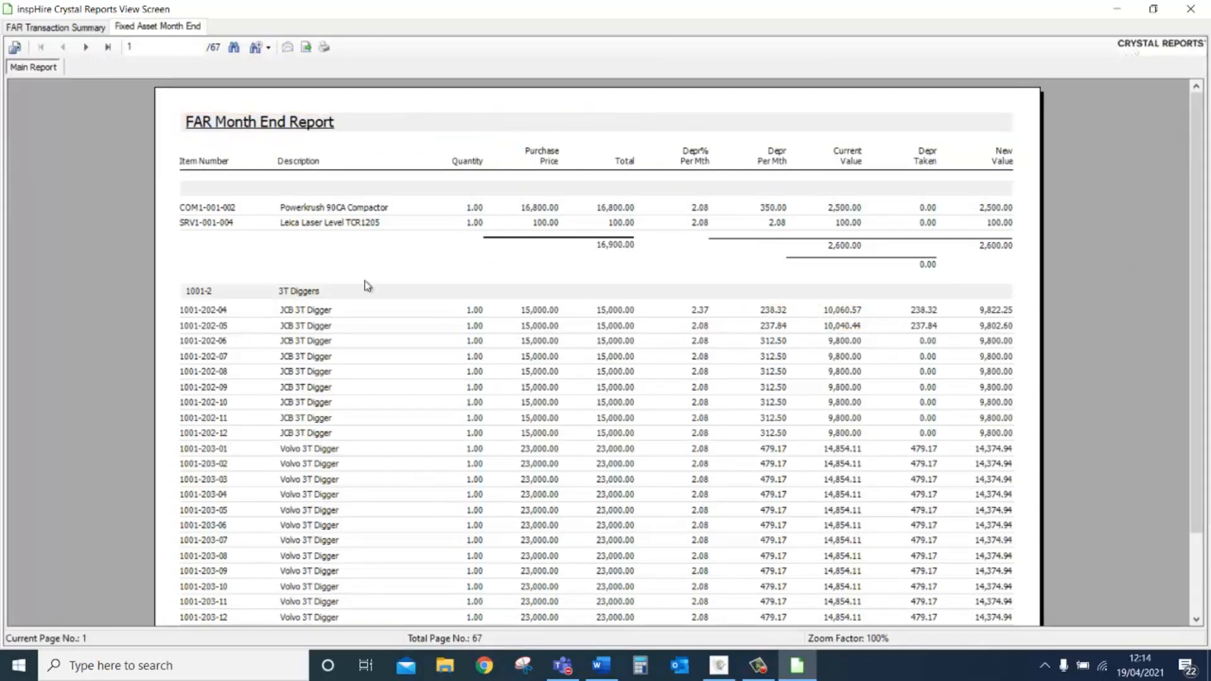
scroll(364, 281, "down", 3)
scroll(365, 282, "up", 3)
left_click(75, 28)
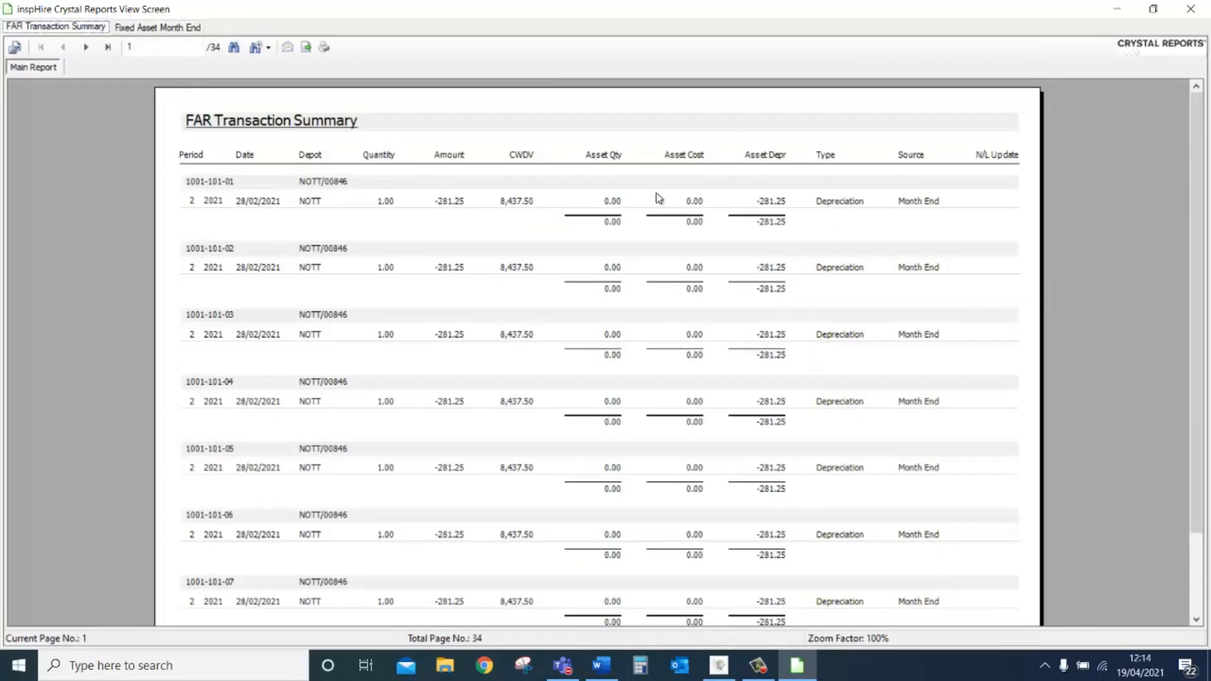
scroll(693, 303, "down", 3)
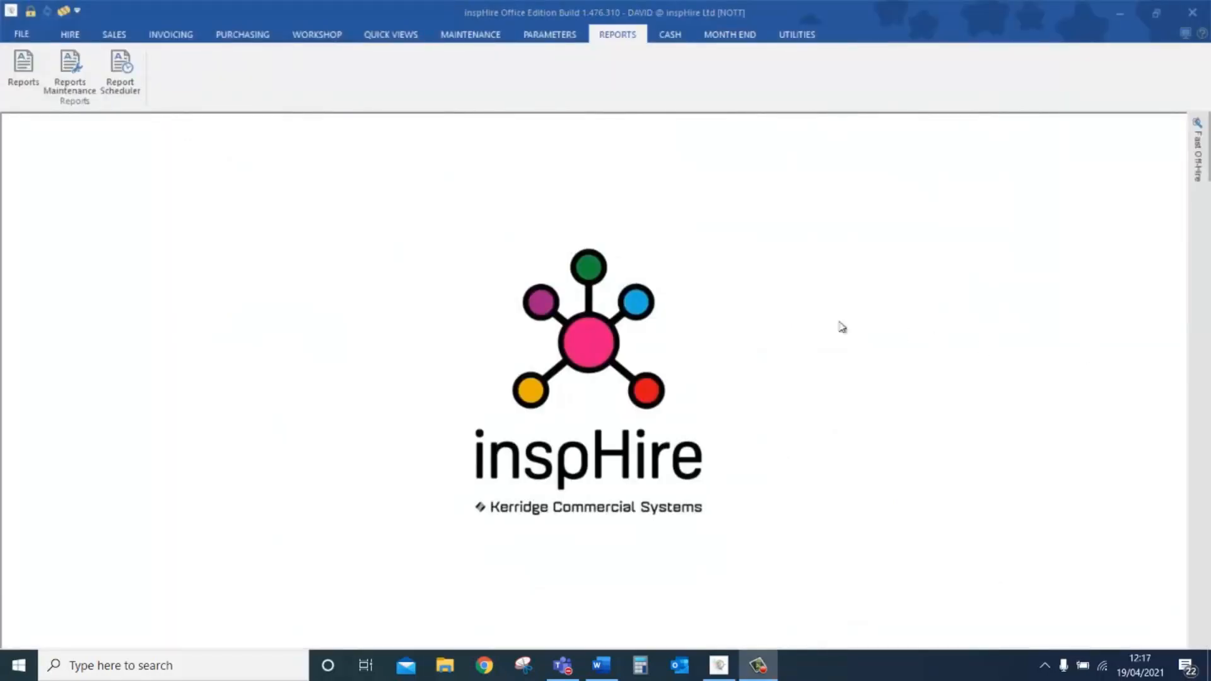
Open the criteria for the Fixed Asset Register report from the Fixed Assets category of the Reports Database
left_click(24, 68)
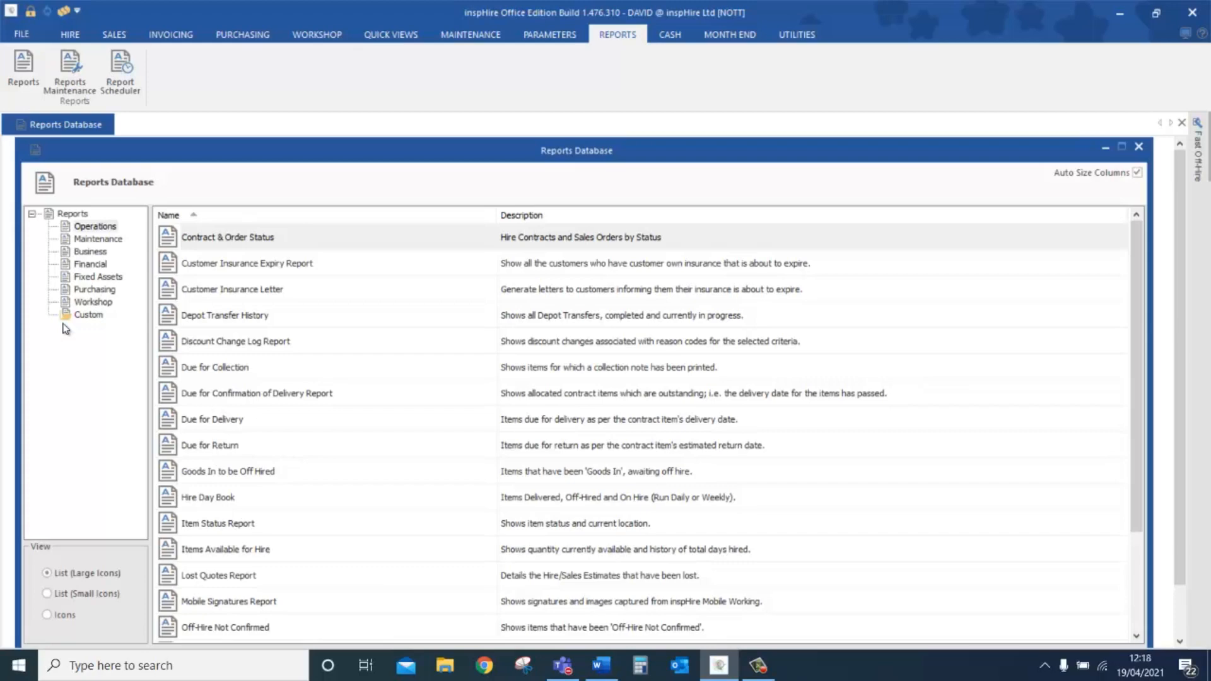
left_click(95, 279)
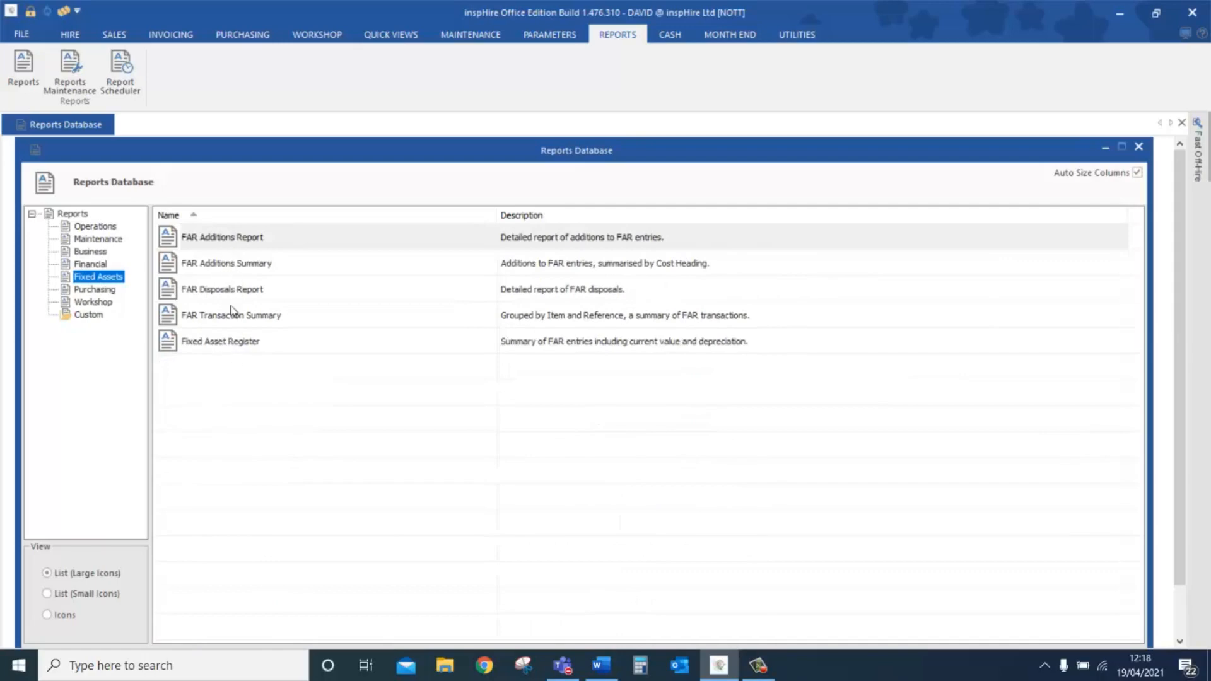
left_click(220, 347)
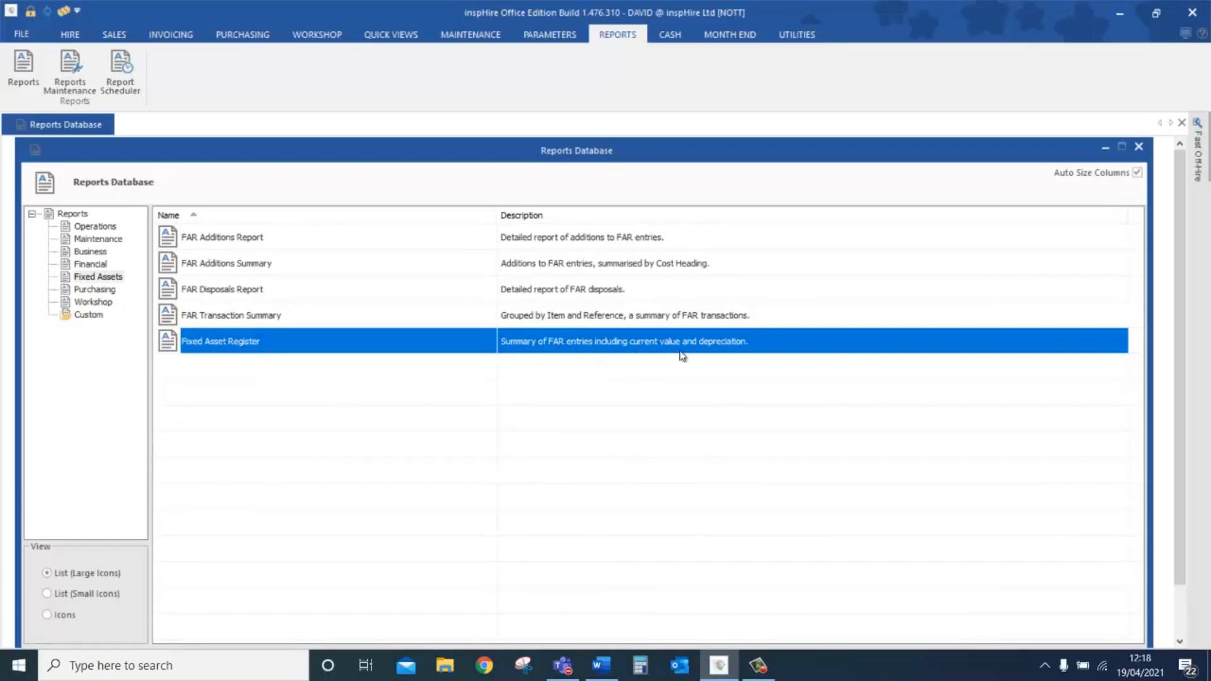
double_click(268, 344)
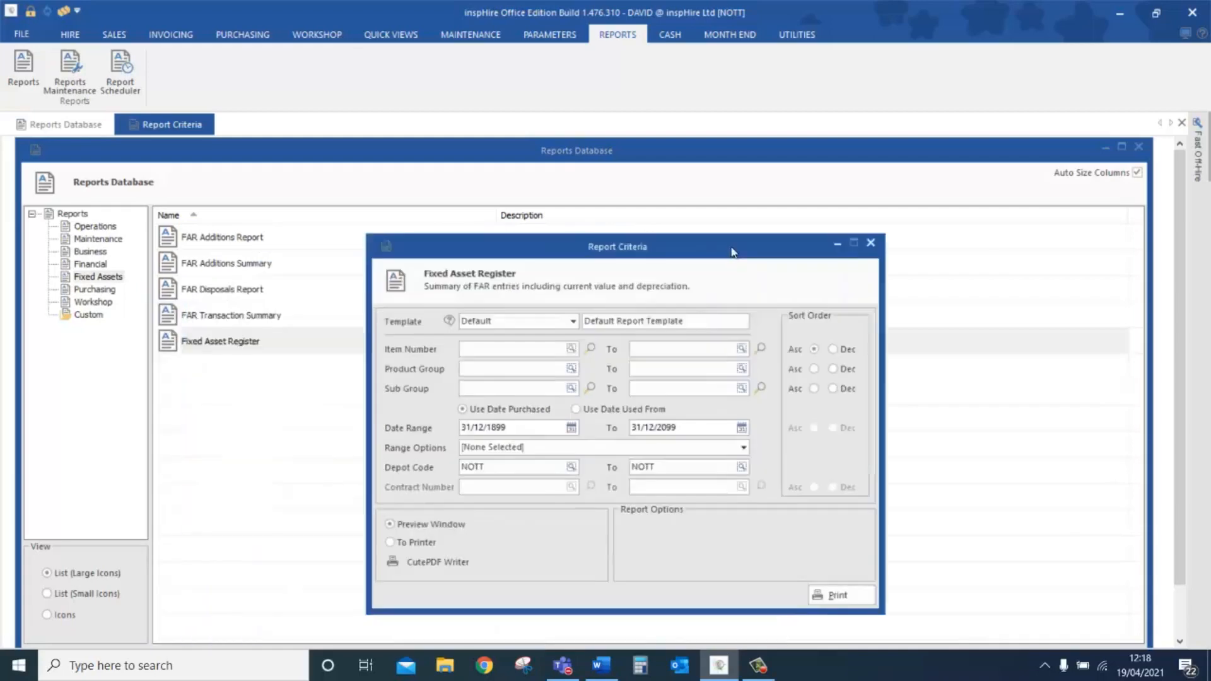
left_click_drag(732, 252, 741, 237)
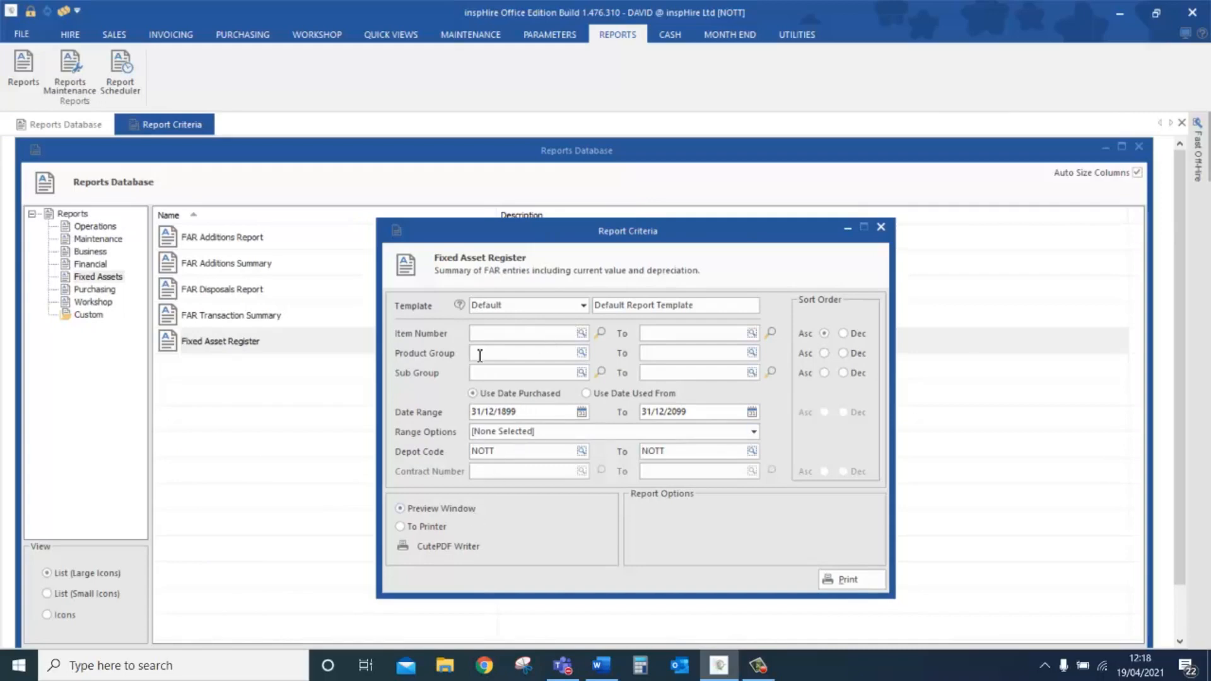
Preview the Fixed Asset Register report for sub group 1001-202, review the item list, and close it
left_click(479, 377)
type("1001-20210")
left_click(845, 578)
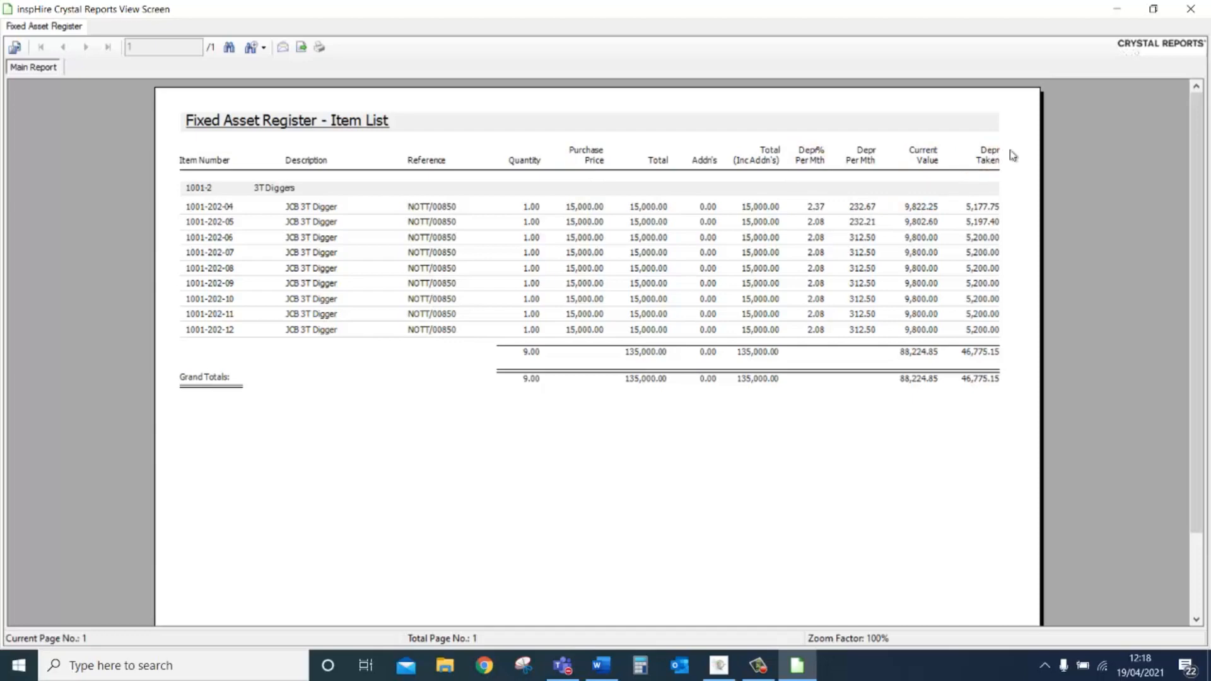
left_click(1190, 8)
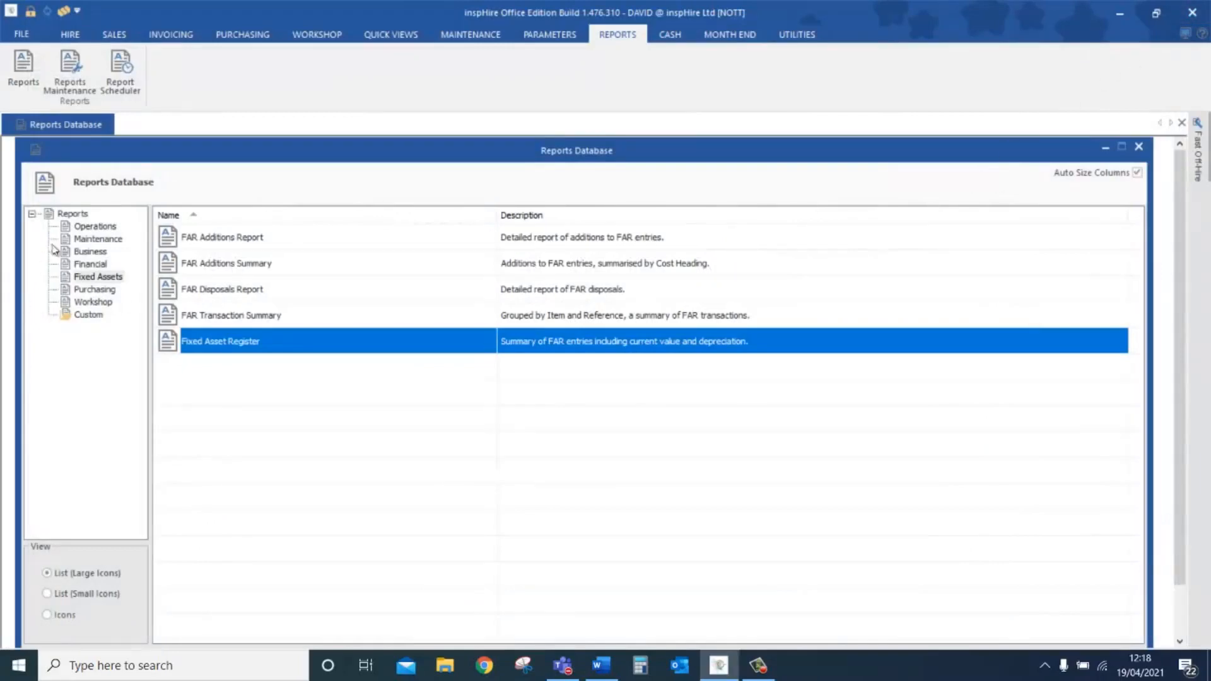
Preview the Asset Analysis Report from the Business reports for sub group 1001-202 with the standard rolling 12 months, and close it
left_click(82, 227)
left_click(85, 239)
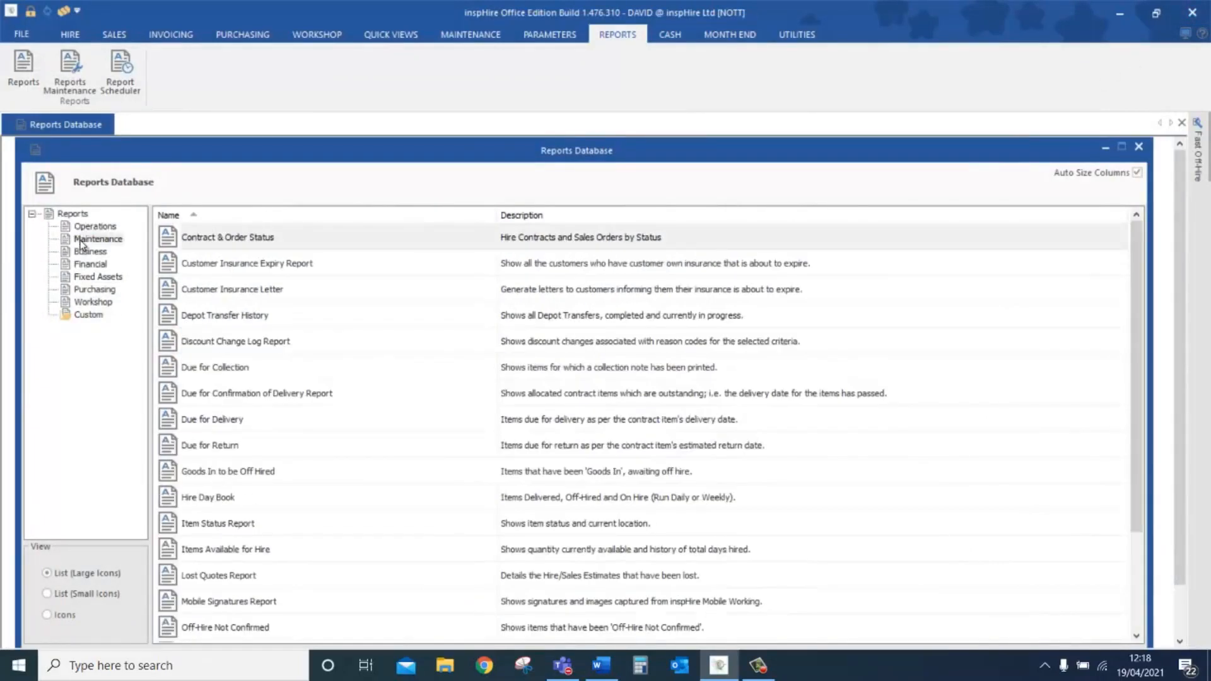
left_click(103, 252)
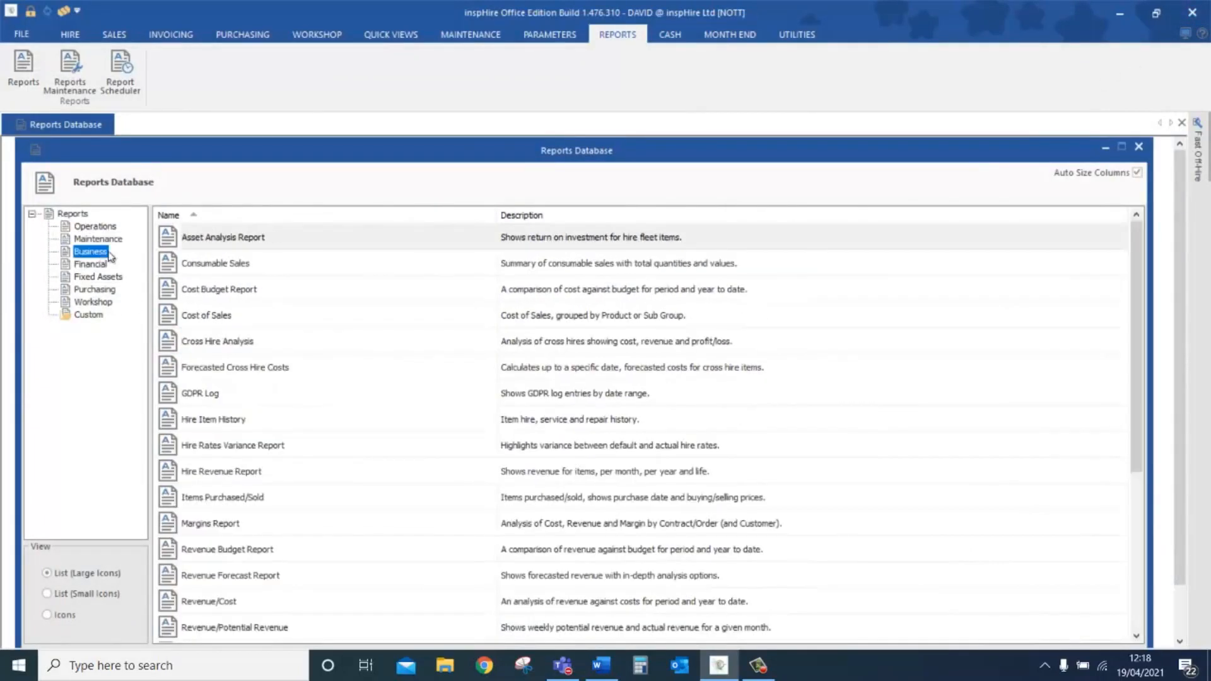
left_click(218, 243)
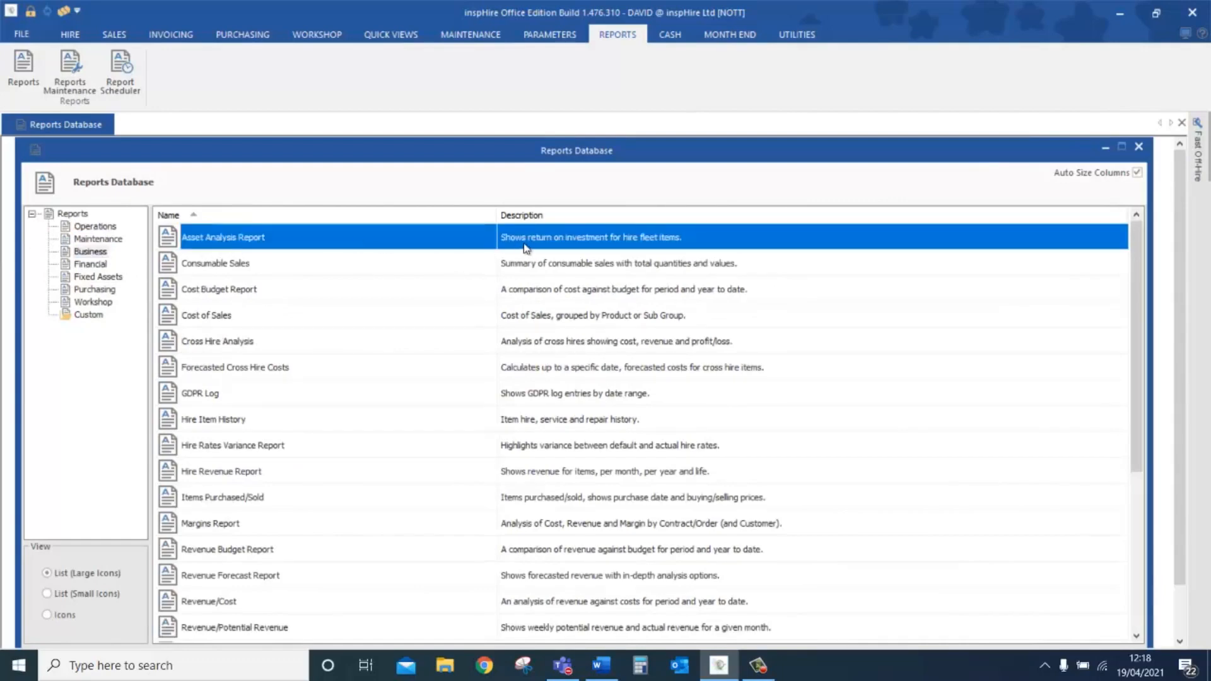
double_click(649, 244)
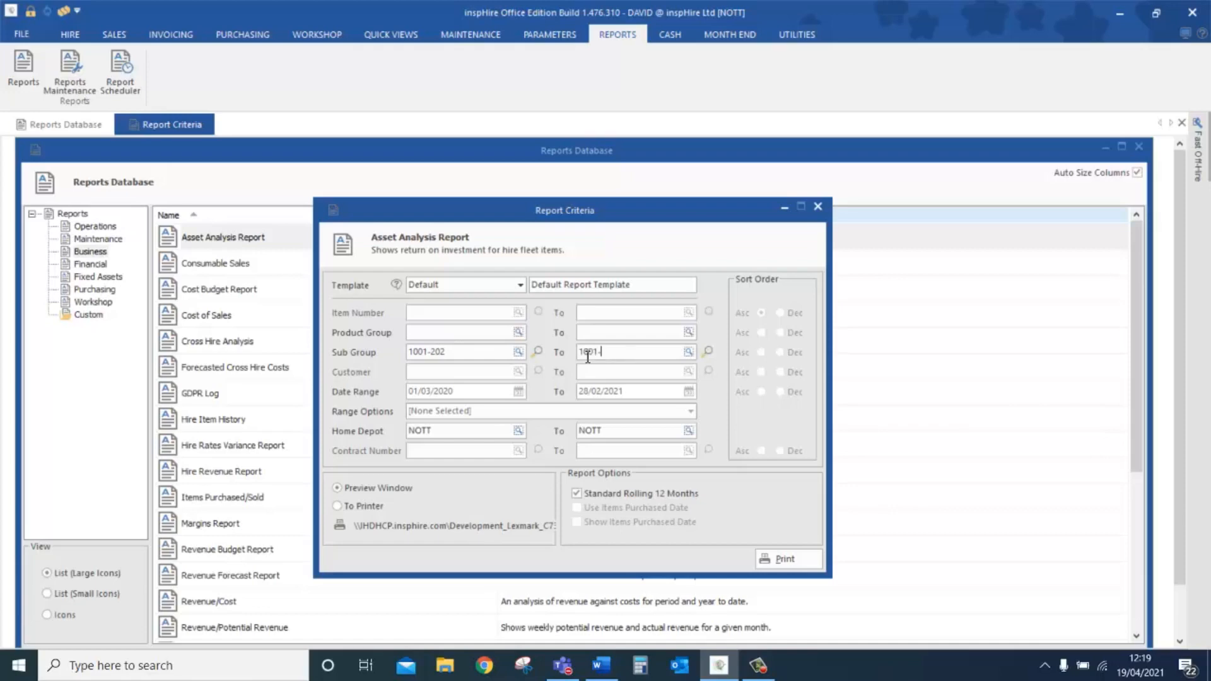
left_click(777, 558)
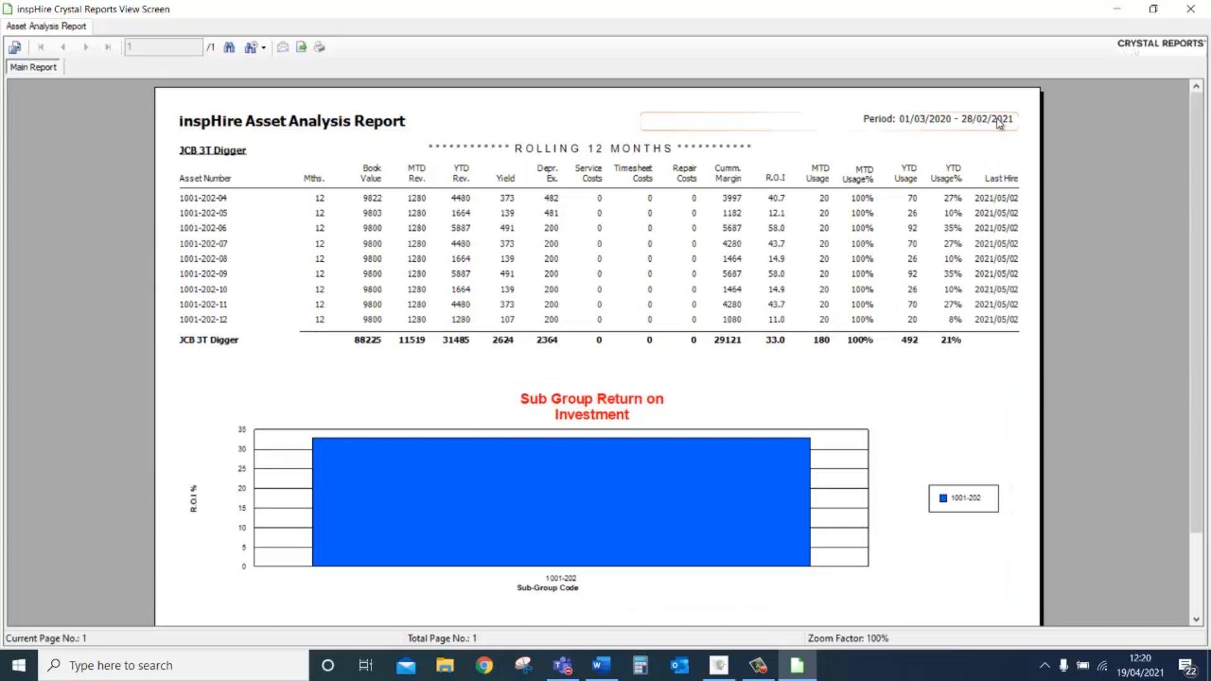
left_click(1190, 9)
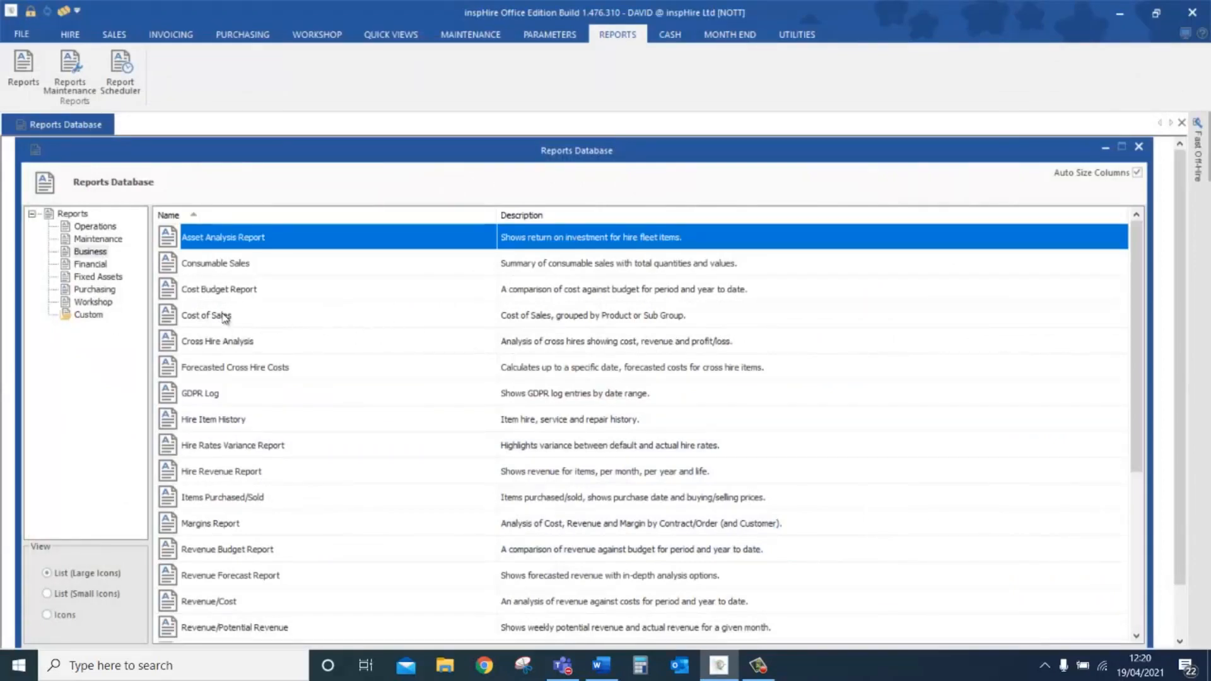
Preview the Customer Revenue report from the Financial reports for all items from 01/01/2021 to 31/12/2021, and close it
left_click(95, 265)
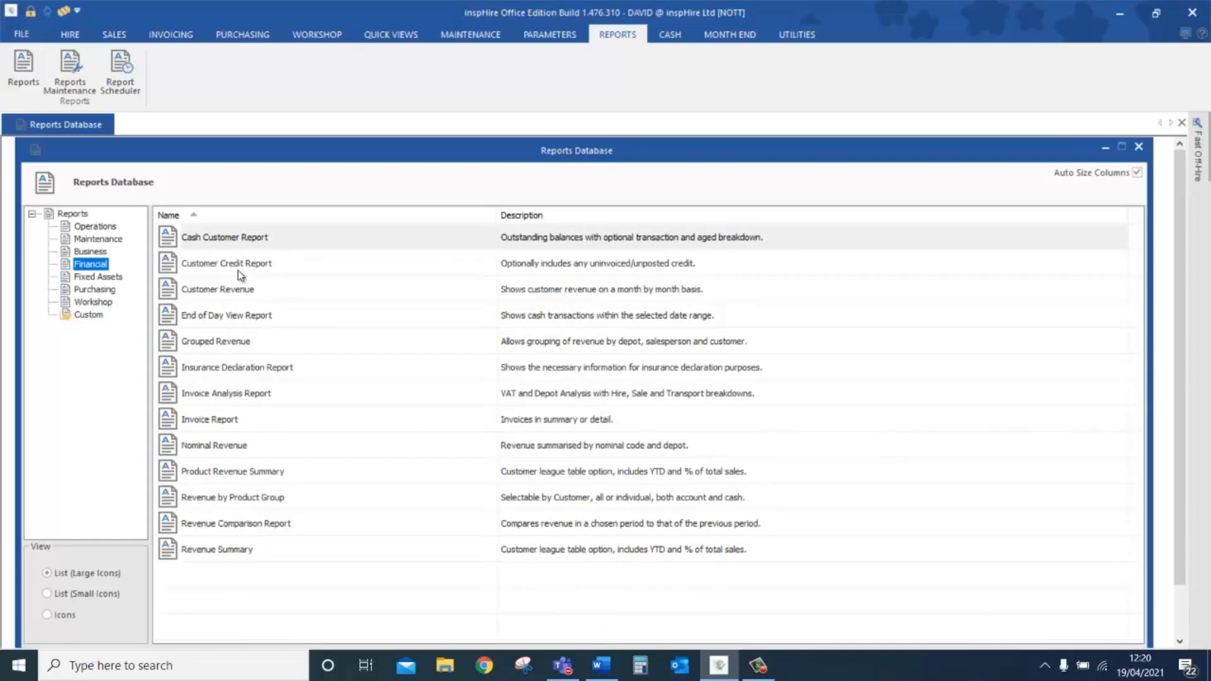
left_click(229, 290)
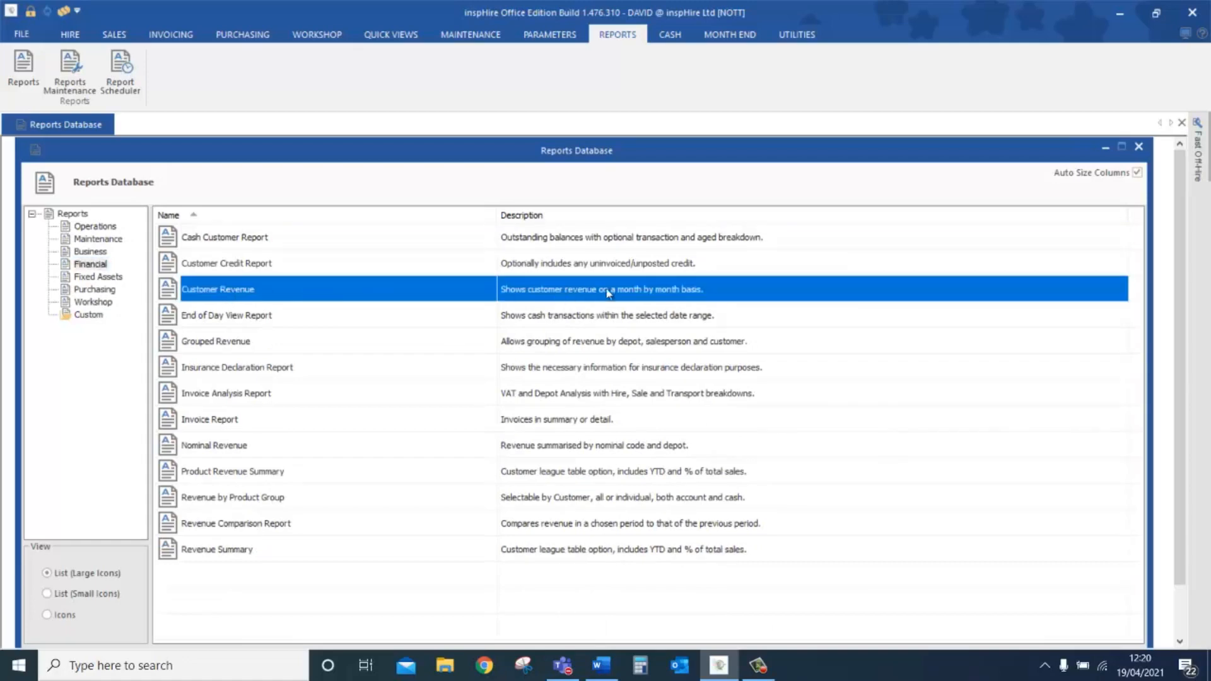
double_click(642, 290)
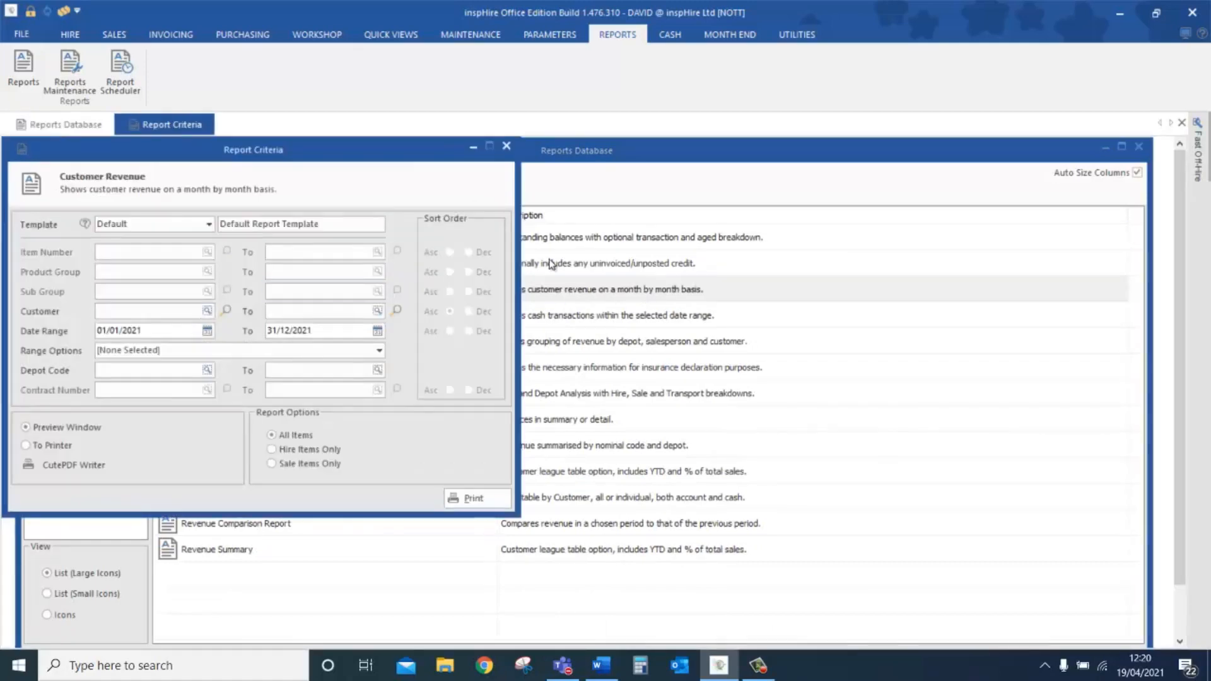
left_click_drag(536, 176, 619, 182)
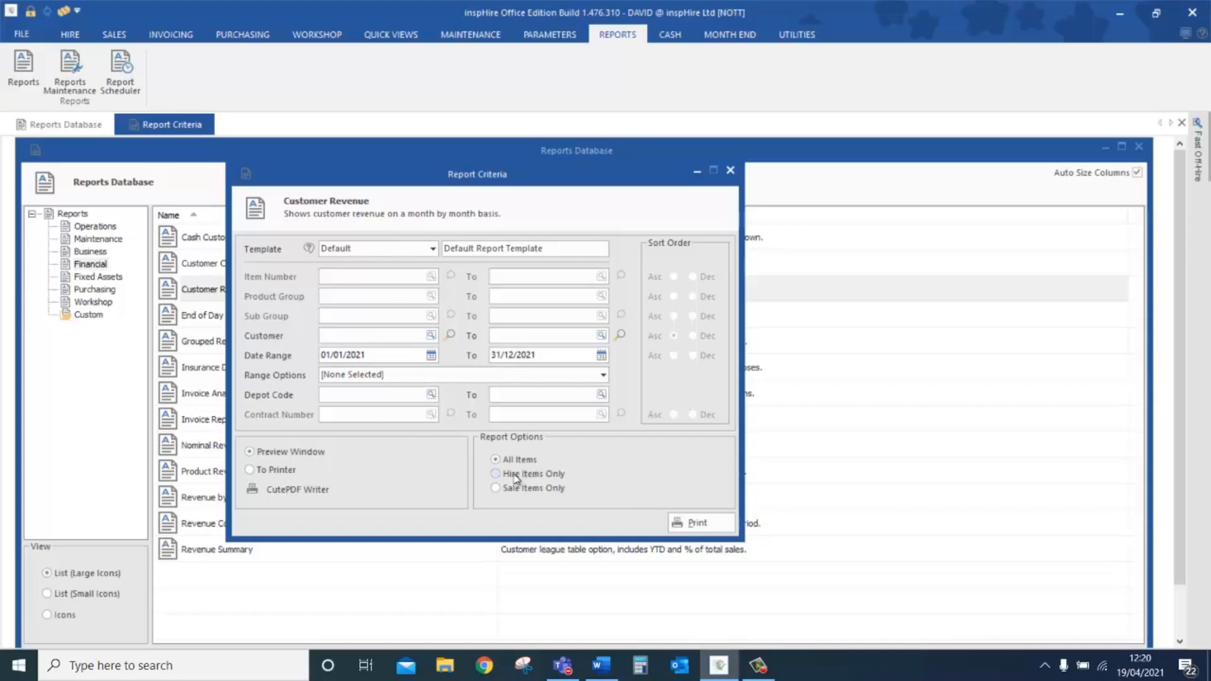
left_click(693, 522)
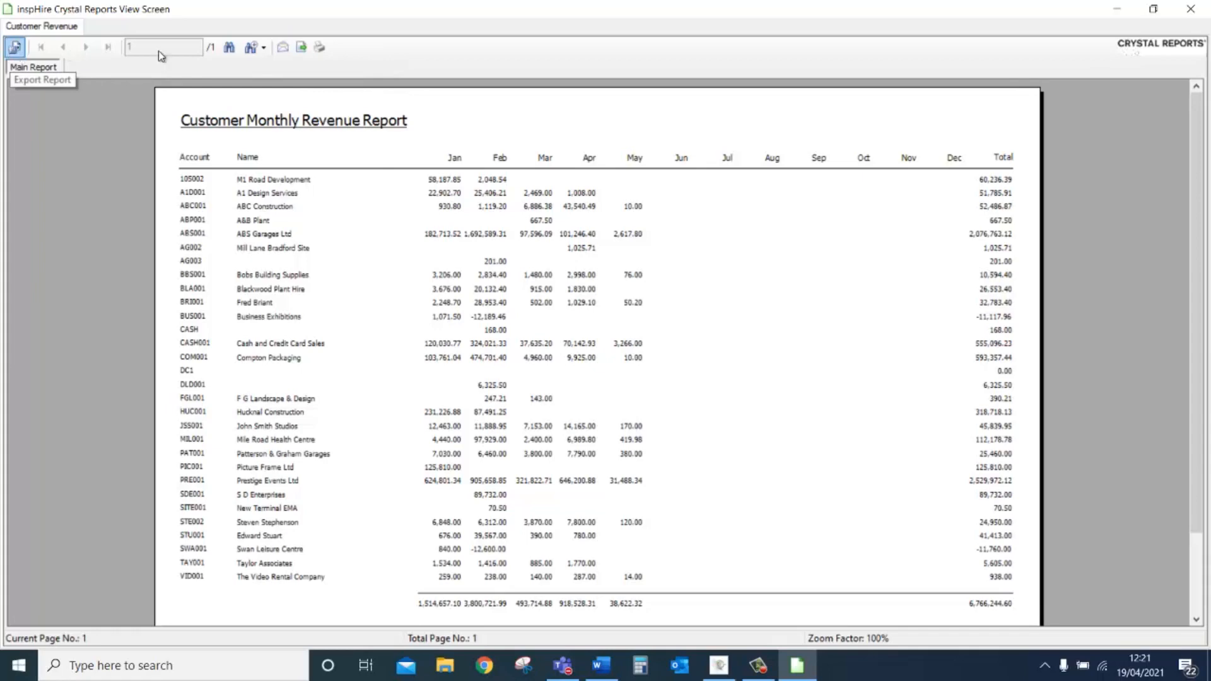
left_click(1192, 14)
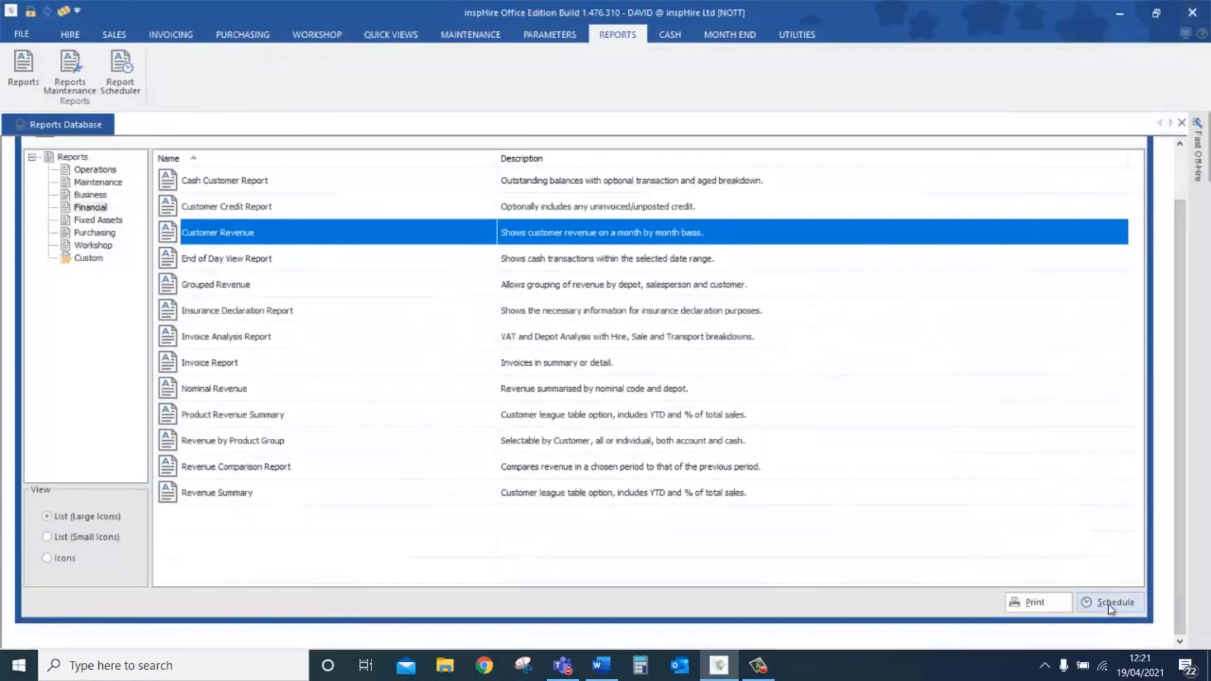
Create a schedule entry for the Customer Revenue report running monthly on day 2, and check its active day and document type options
left_click(1111, 604)
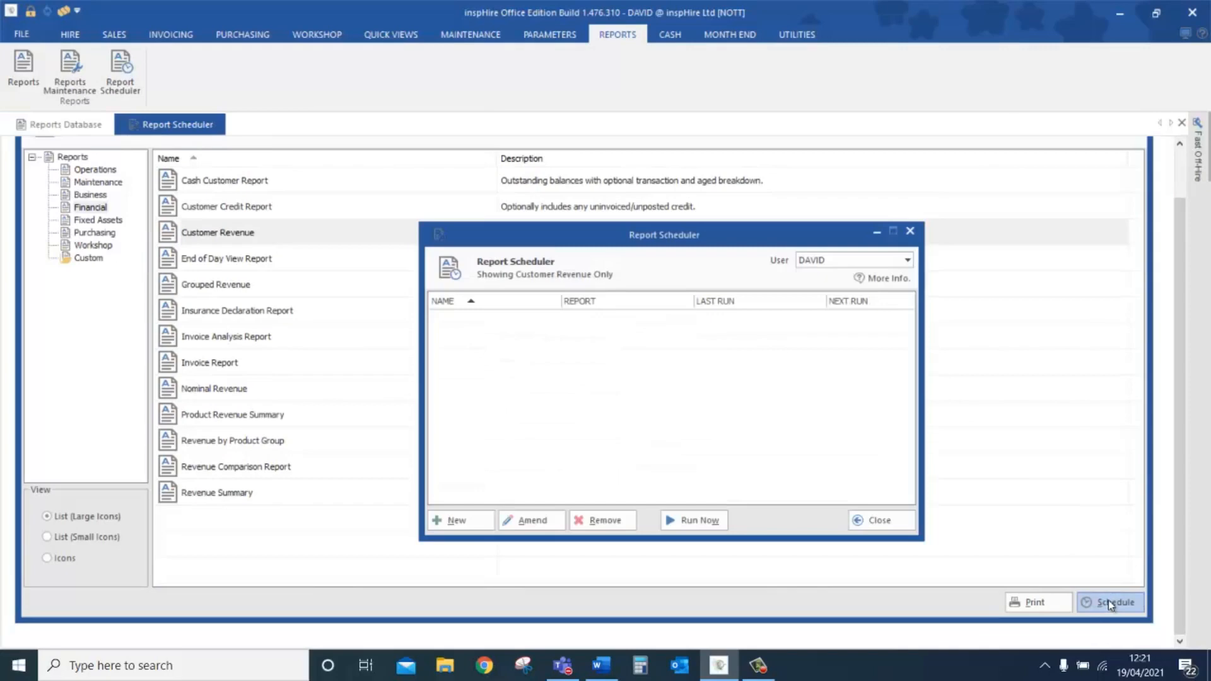
left_click(468, 521)
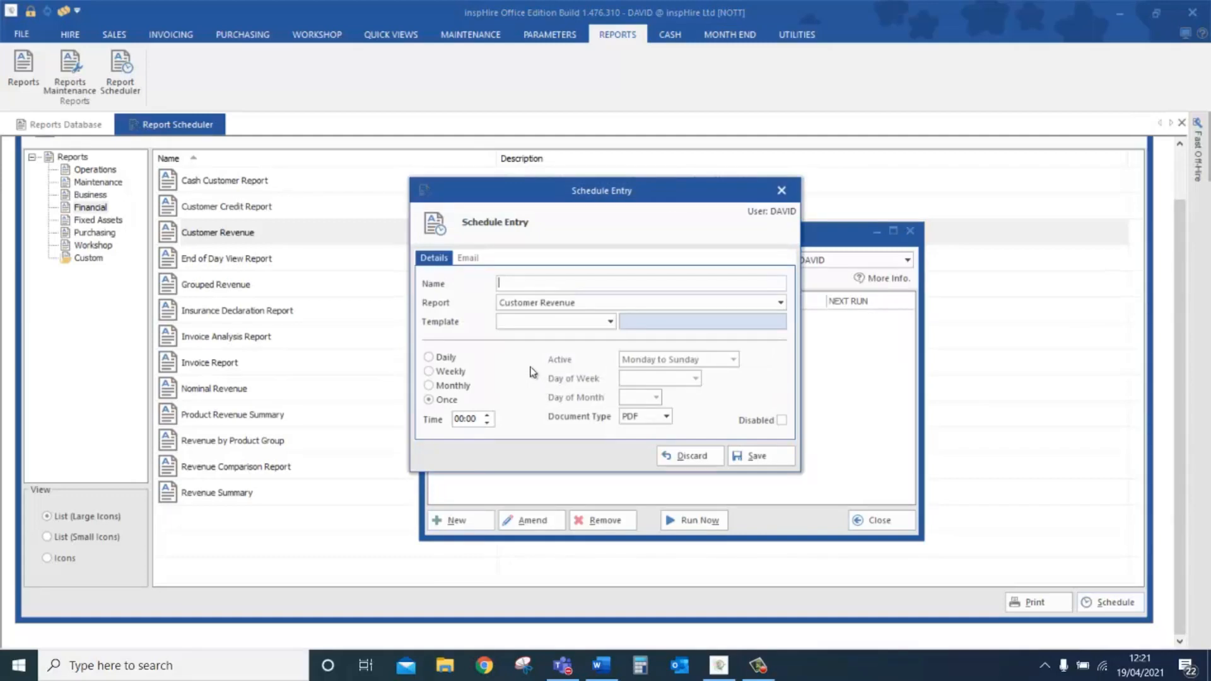
left_click(452, 388)
left_click(656, 397)
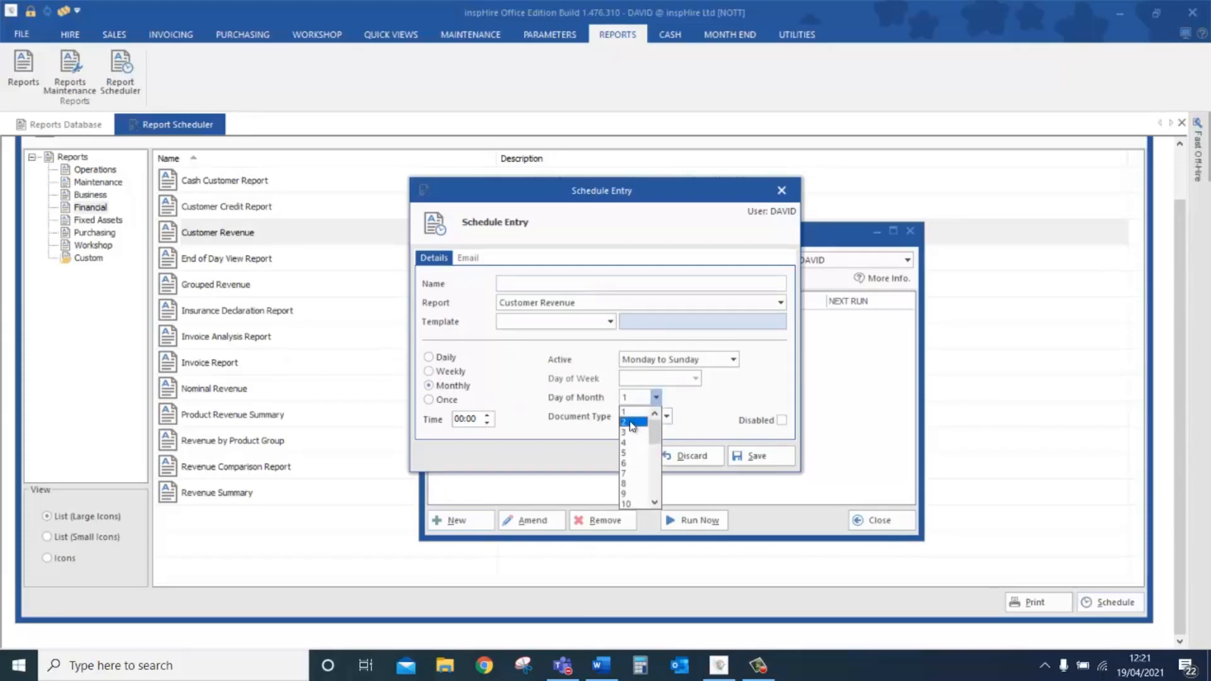
left_click(632, 423)
left_click(656, 363)
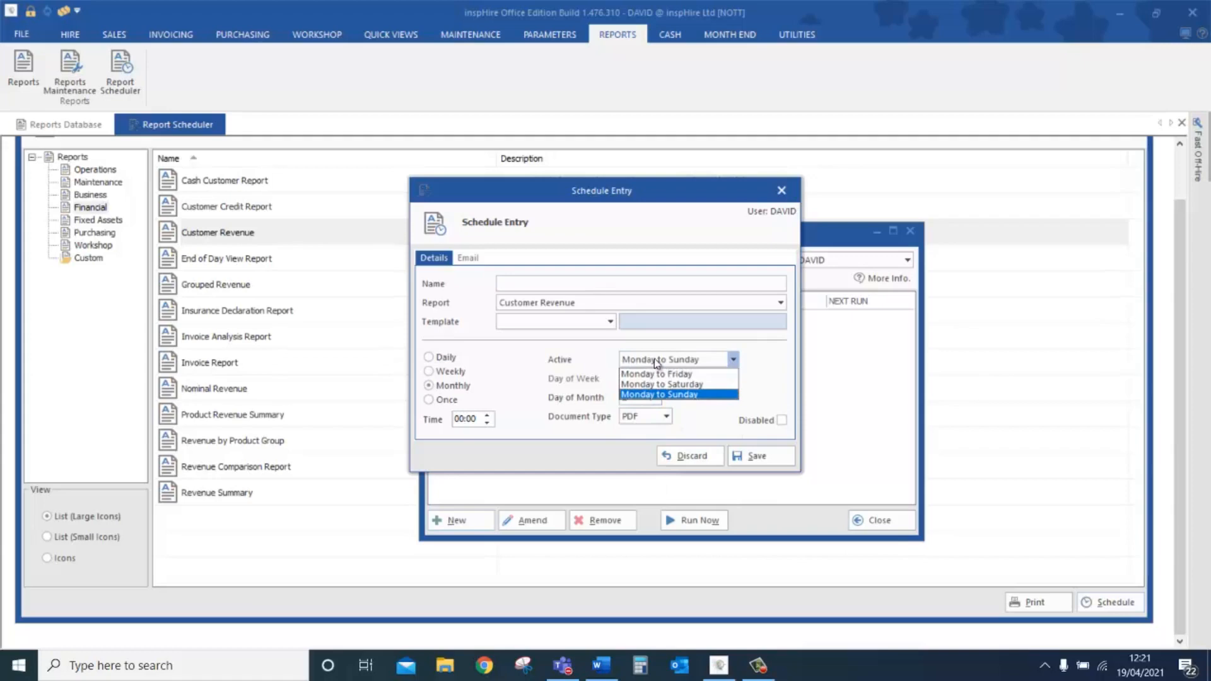
left_click(656, 363)
left_click(643, 419)
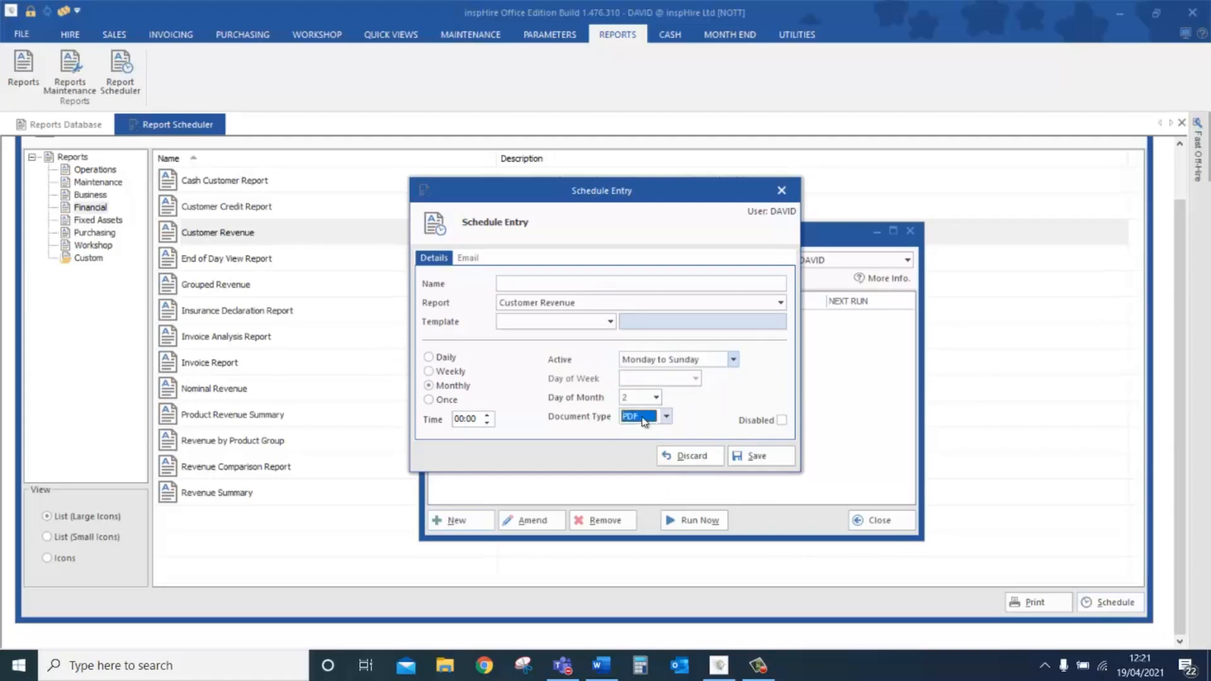
left_click(643, 419)
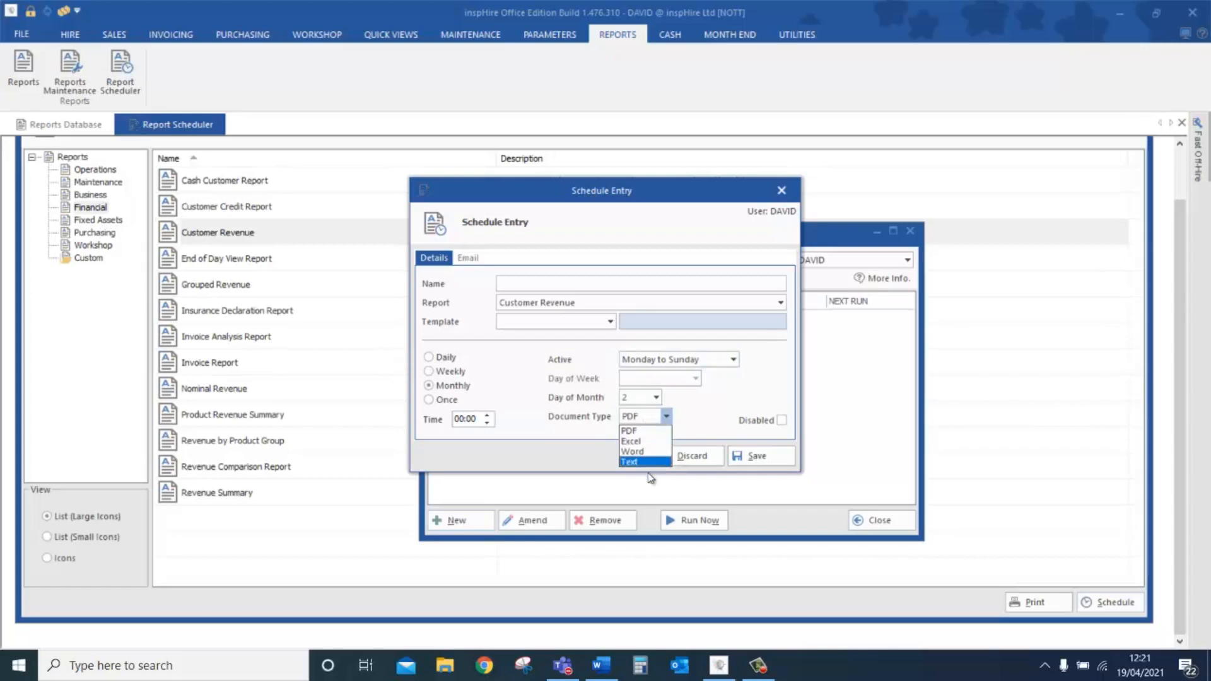
View the schedule entry's email settings, discard the entry, and close the Report Scheduler
left_click(470, 260)
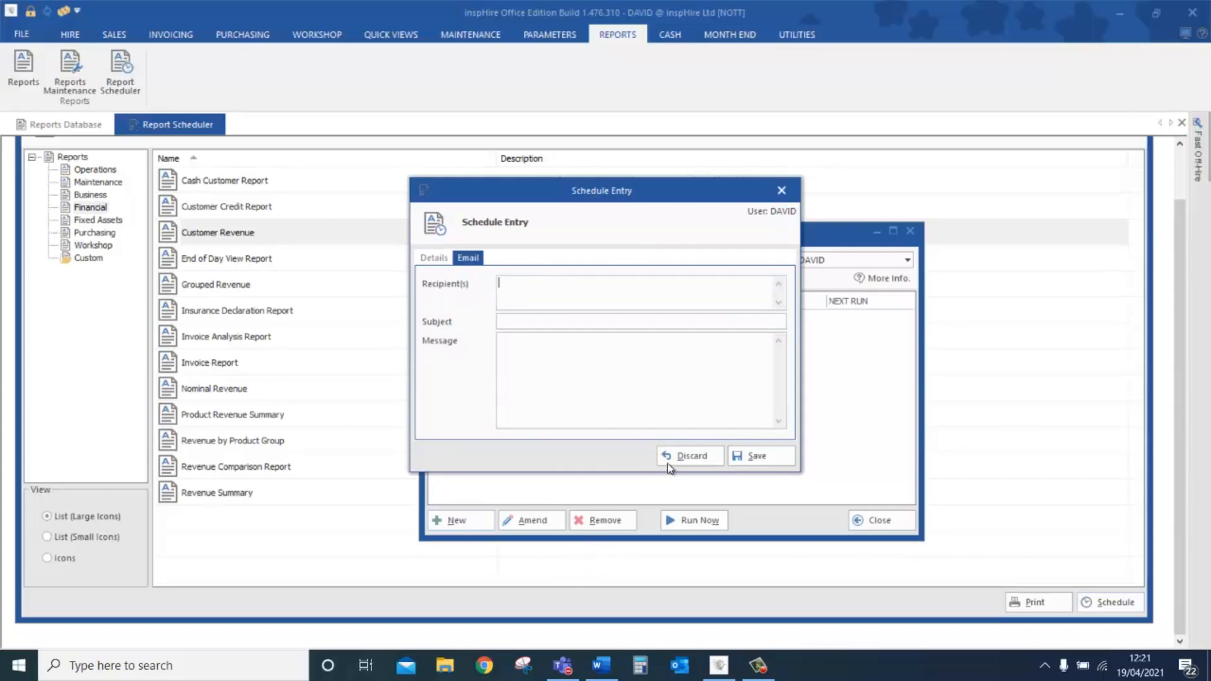
left_click(687, 455)
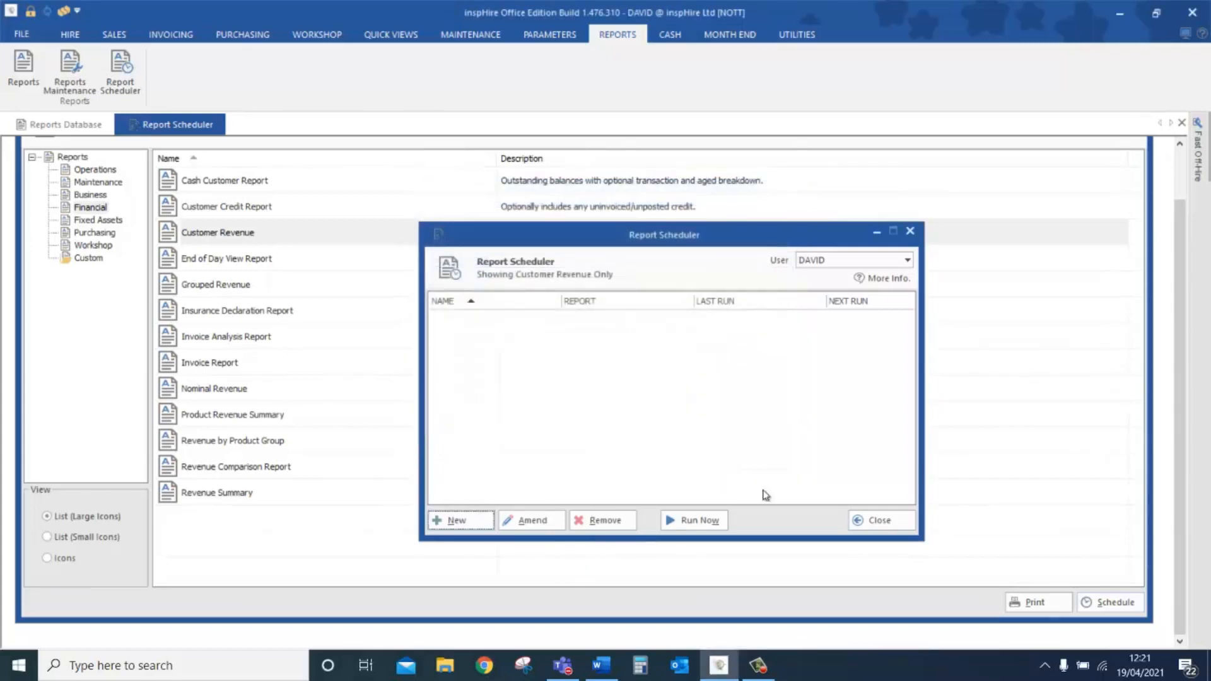
left_click(909, 230)
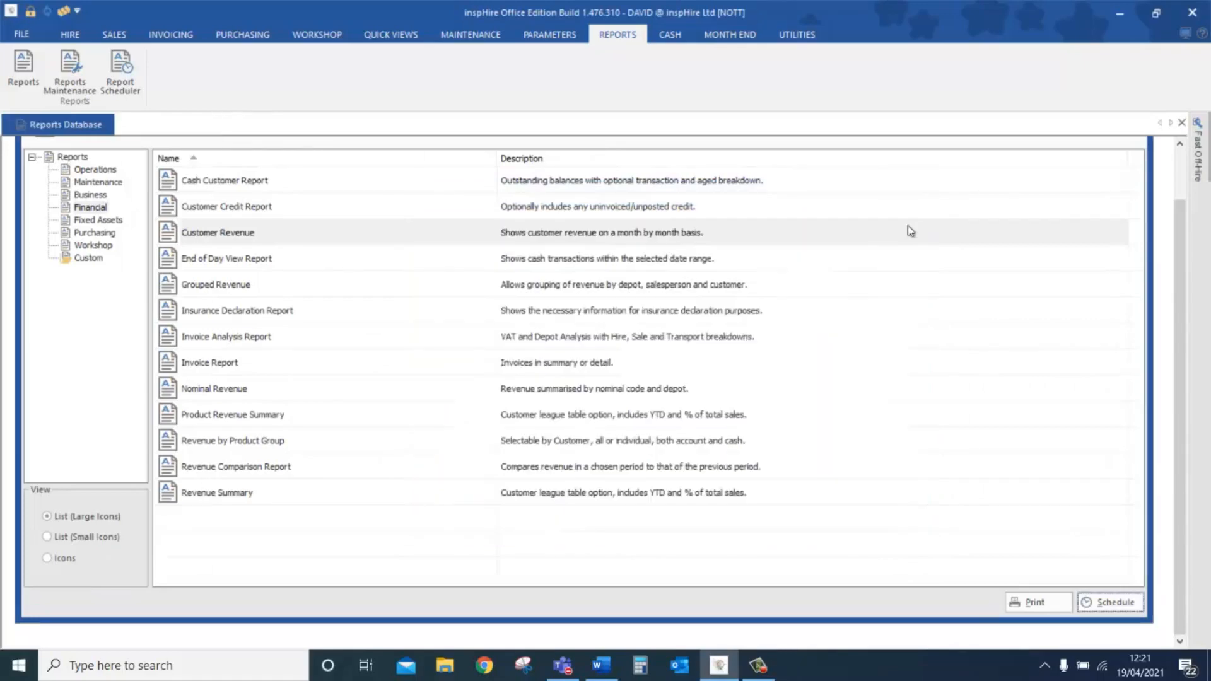
Open the Grouped Revenue report criteria, group by customer only, and set the date range to start on 01/03/2021
left_click(257, 243)
left_click(274, 288)
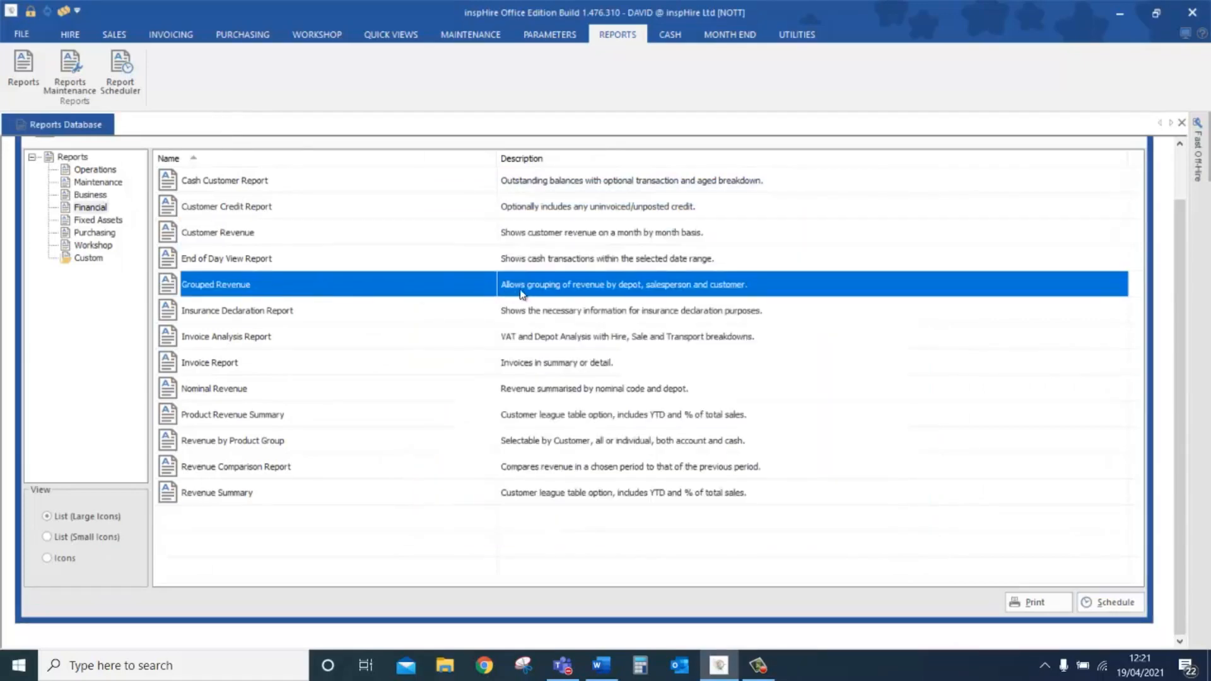
double_click(705, 294)
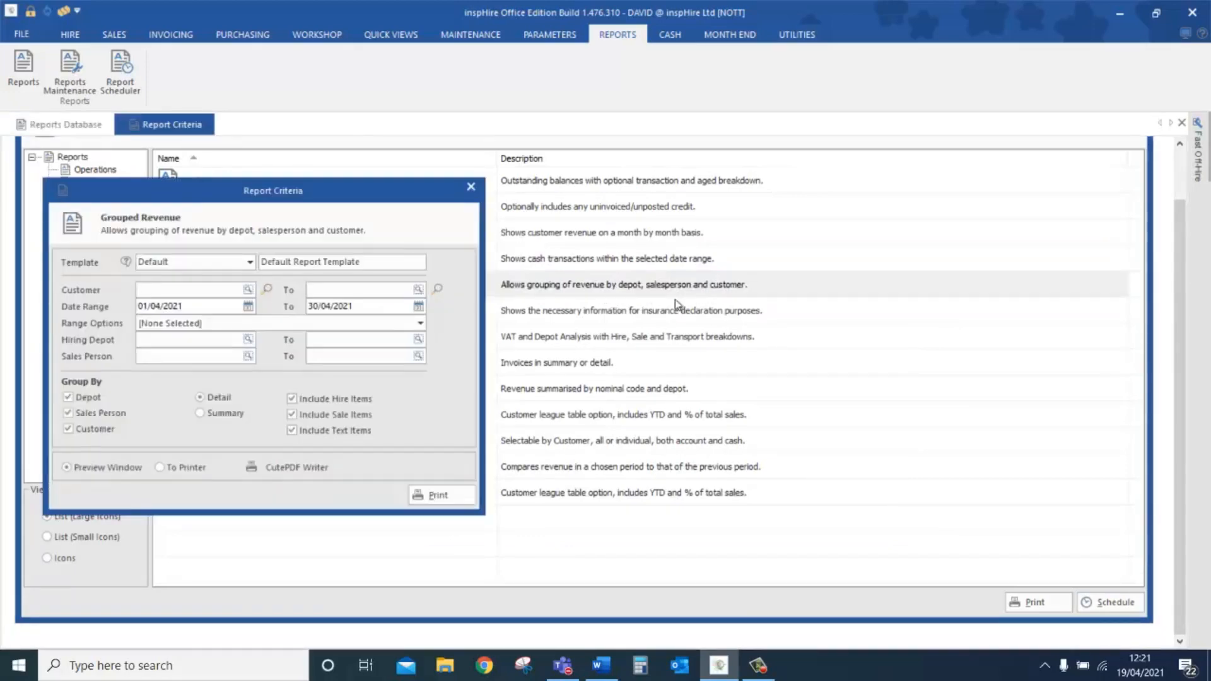
left_click(93, 414)
left_click(88, 397)
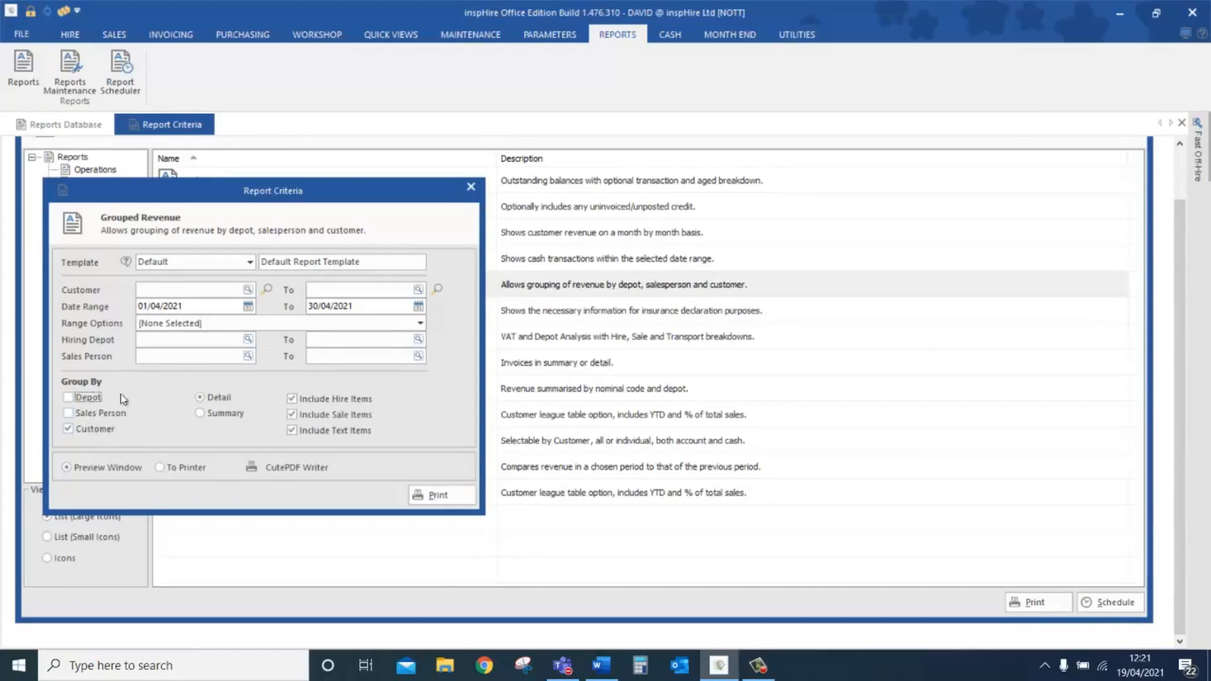
left_click(248, 306)
left_click(148, 326)
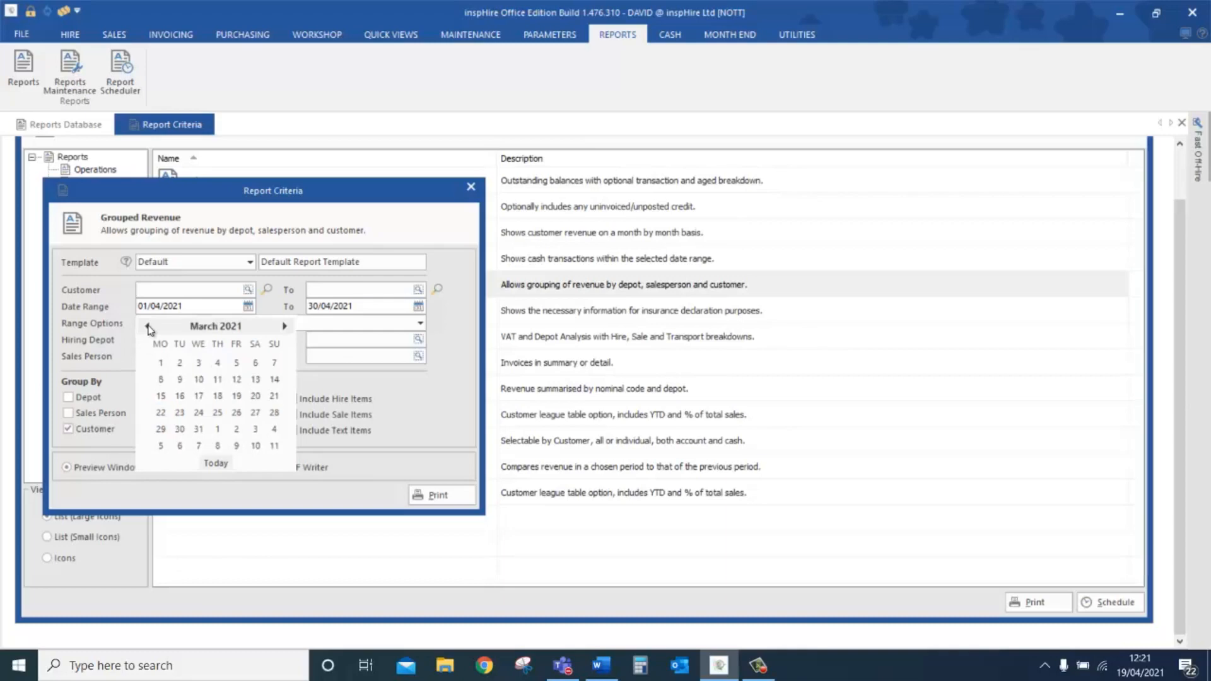
left_click(163, 363)
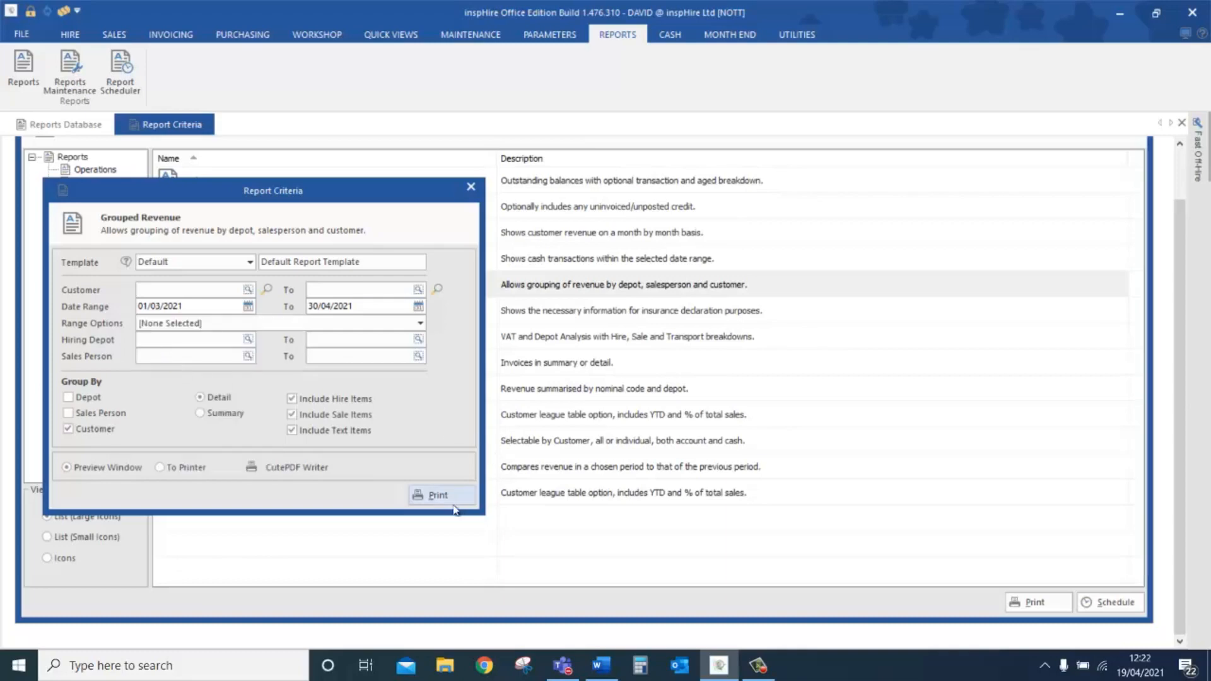
Preview the Grouped Revenue report, examine the contract and invoice lines for A1 Design Services, and close the preview
left_click(448, 496)
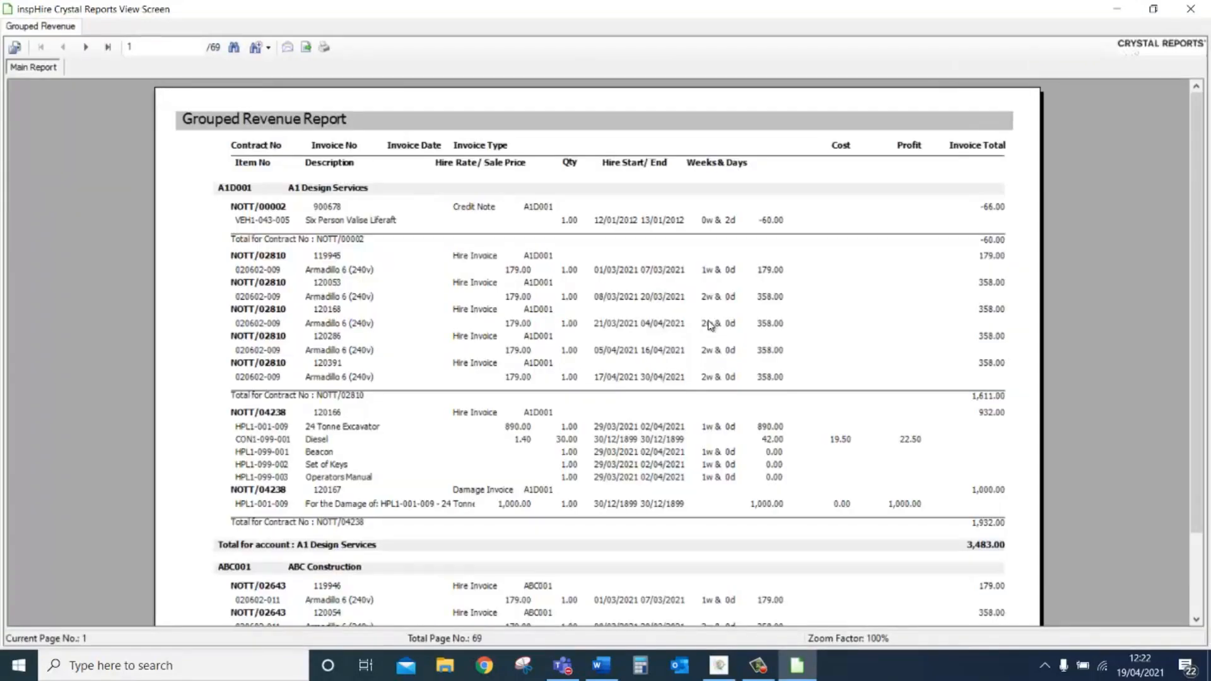
left_click(341, 189)
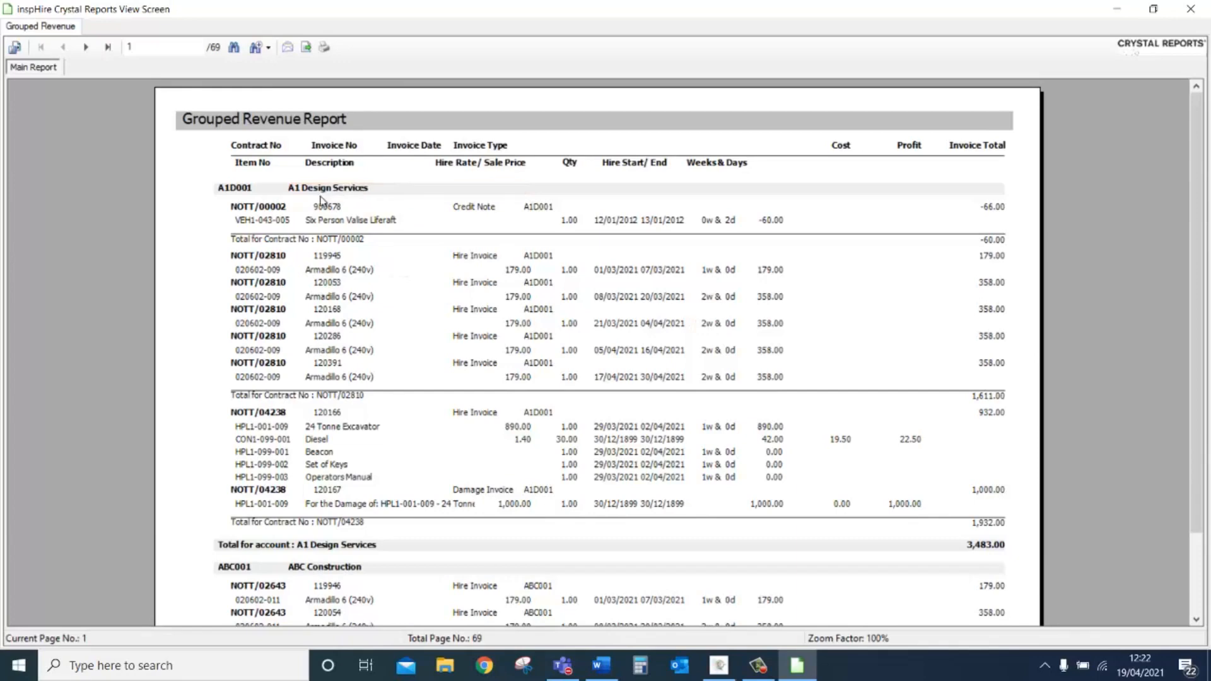
left_click(254, 220)
left_click(294, 212)
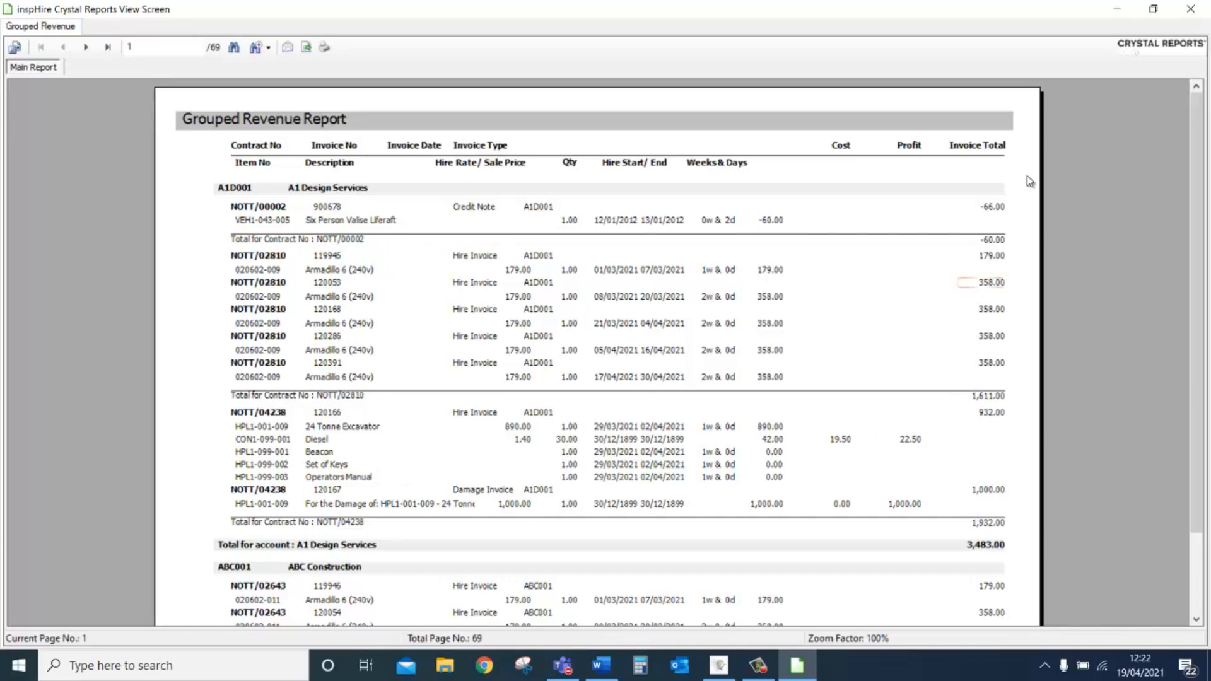
left_click(1190, 8)
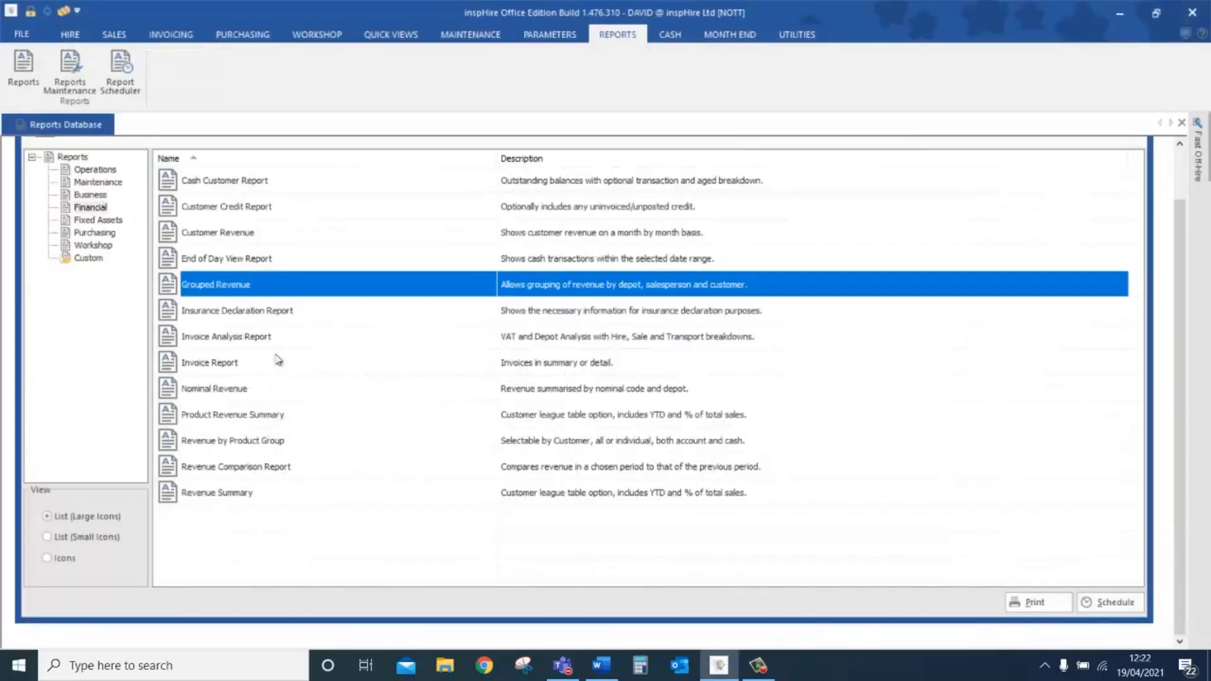
Open the Invoice Analysis Report criteria and set the date range to start on 01/03/2021
left_click(238, 339)
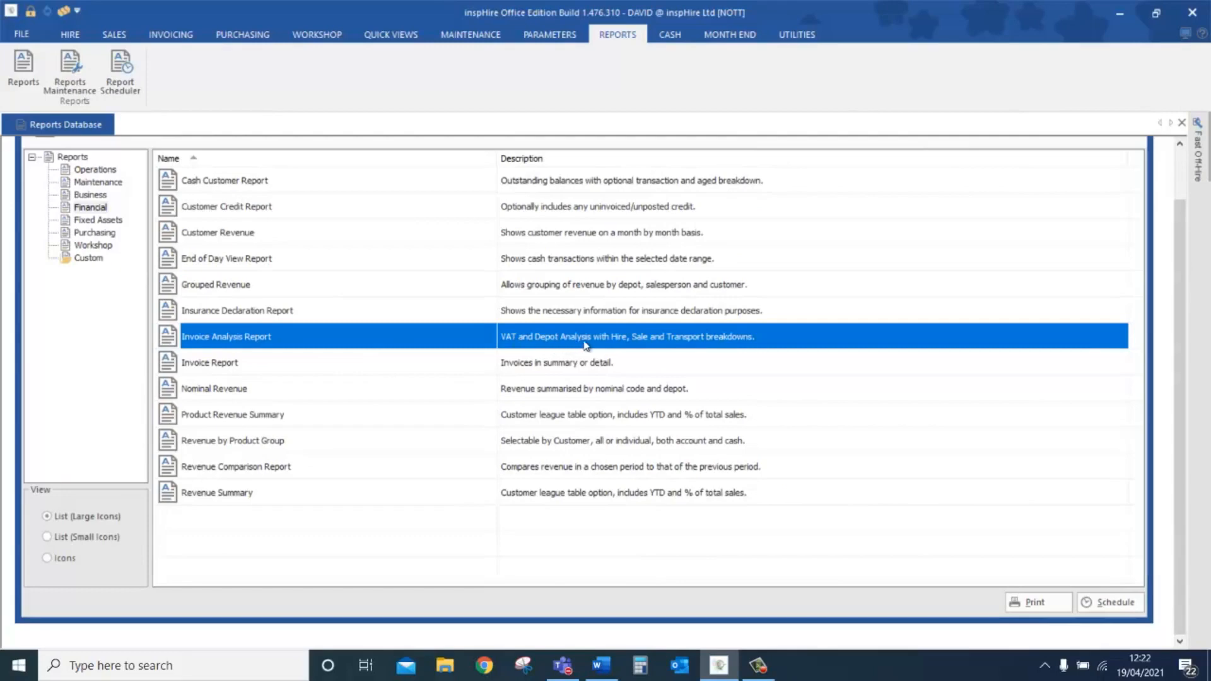
double_click(657, 346)
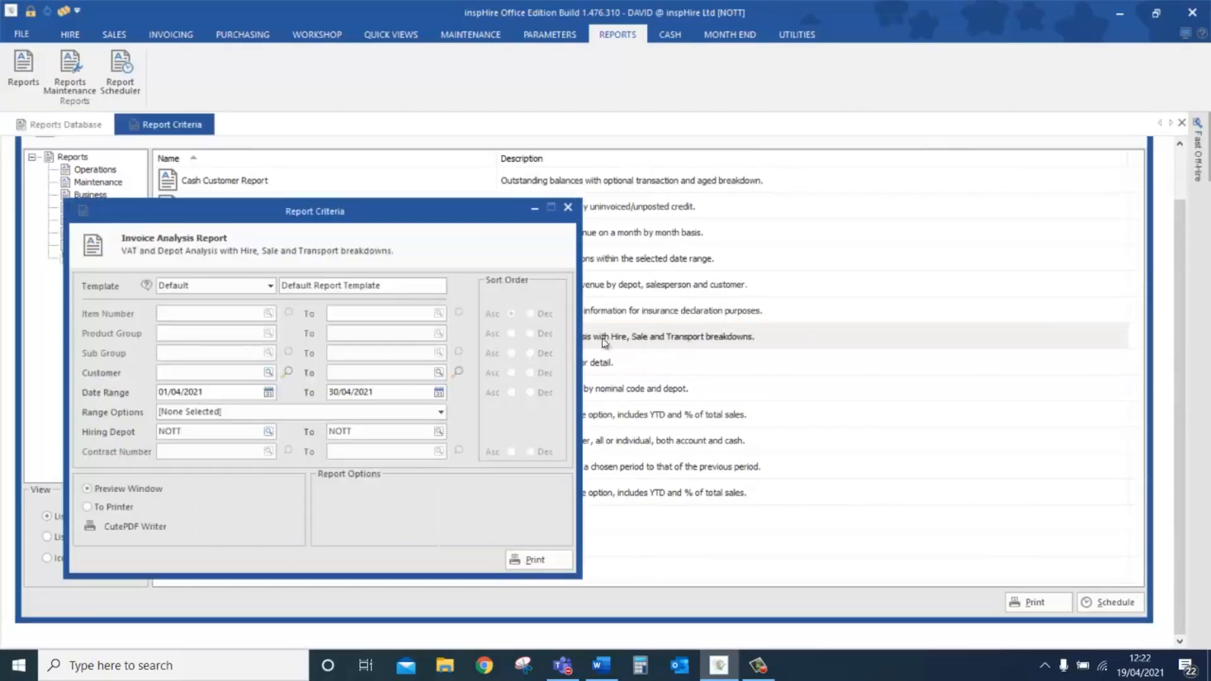
left_click_drag(409, 215, 650, 205)
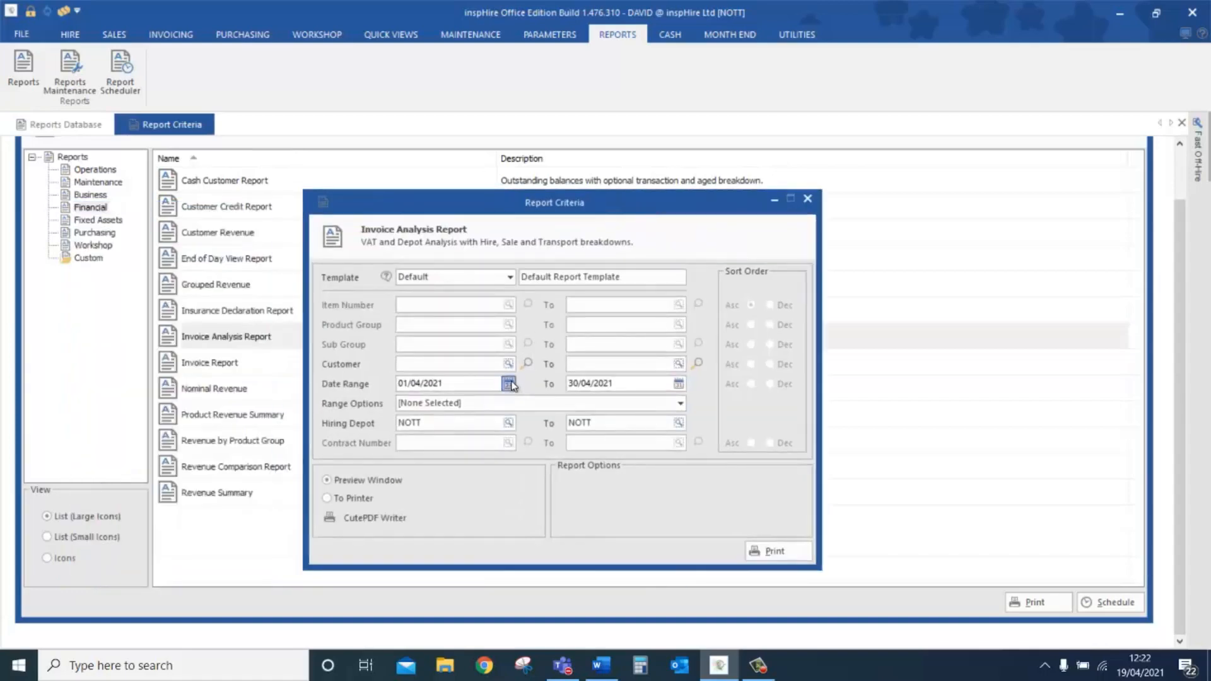
left_click(508, 384)
left_click(407, 402)
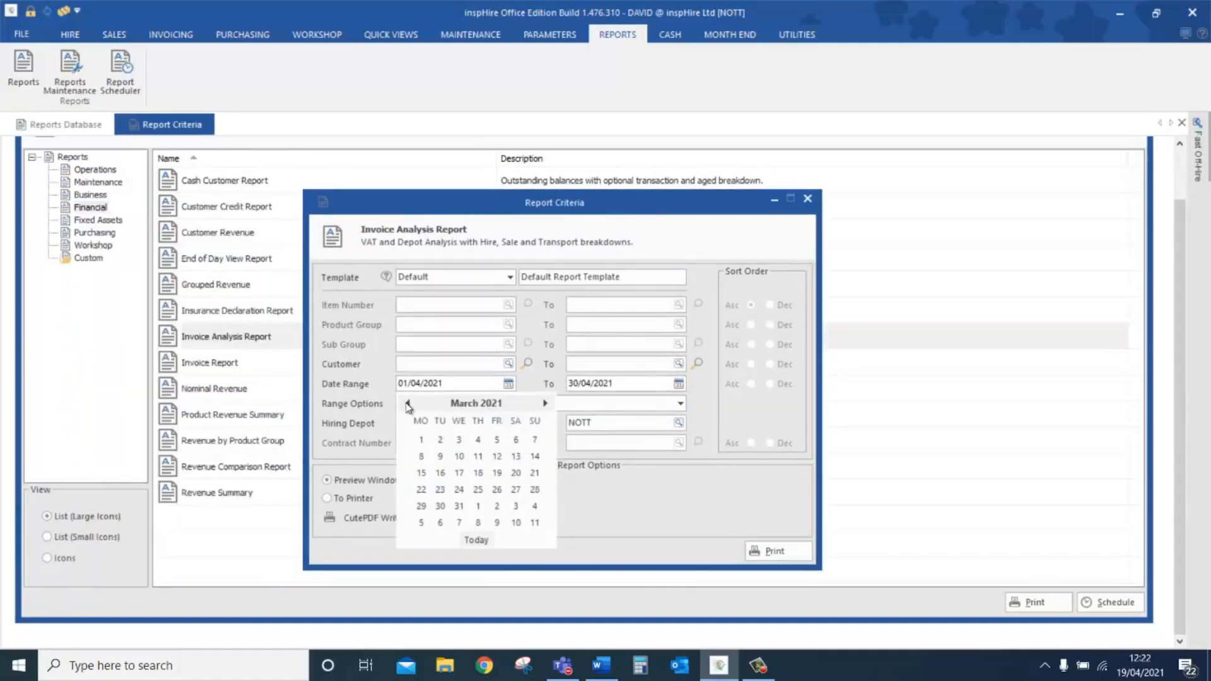
left_click(421, 440)
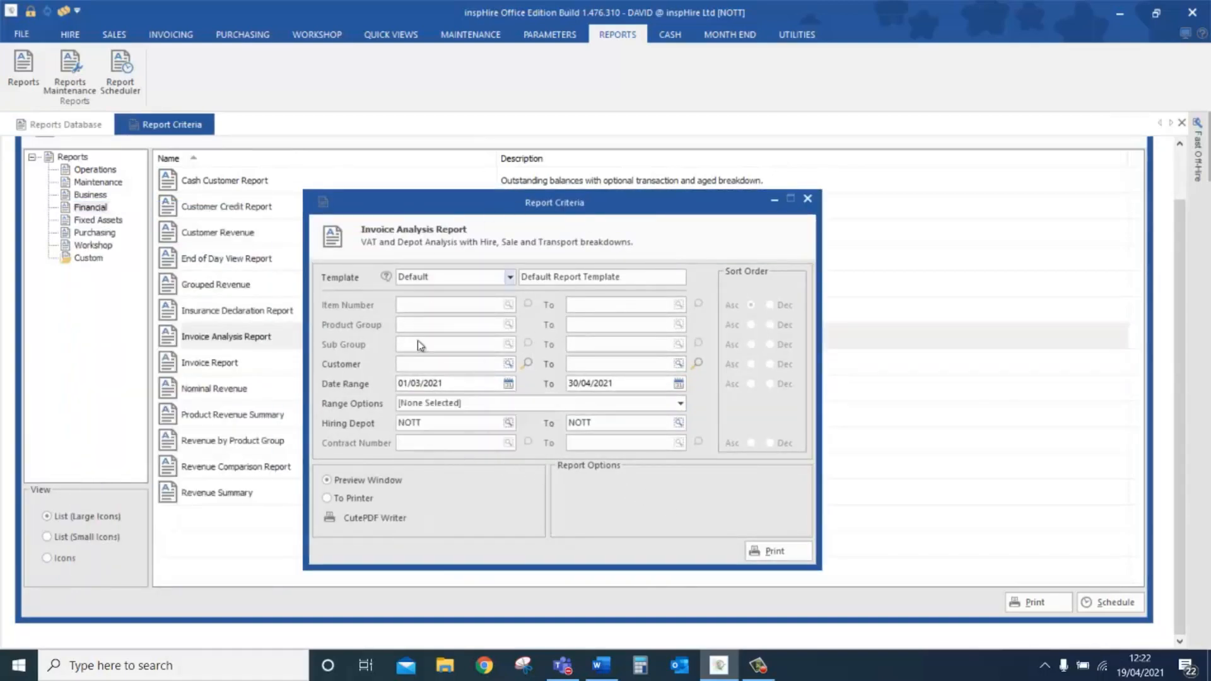
Preview the Invoice Analysis Report, examine its VAT and depot breakdowns, and close the preview
left_click(759, 548)
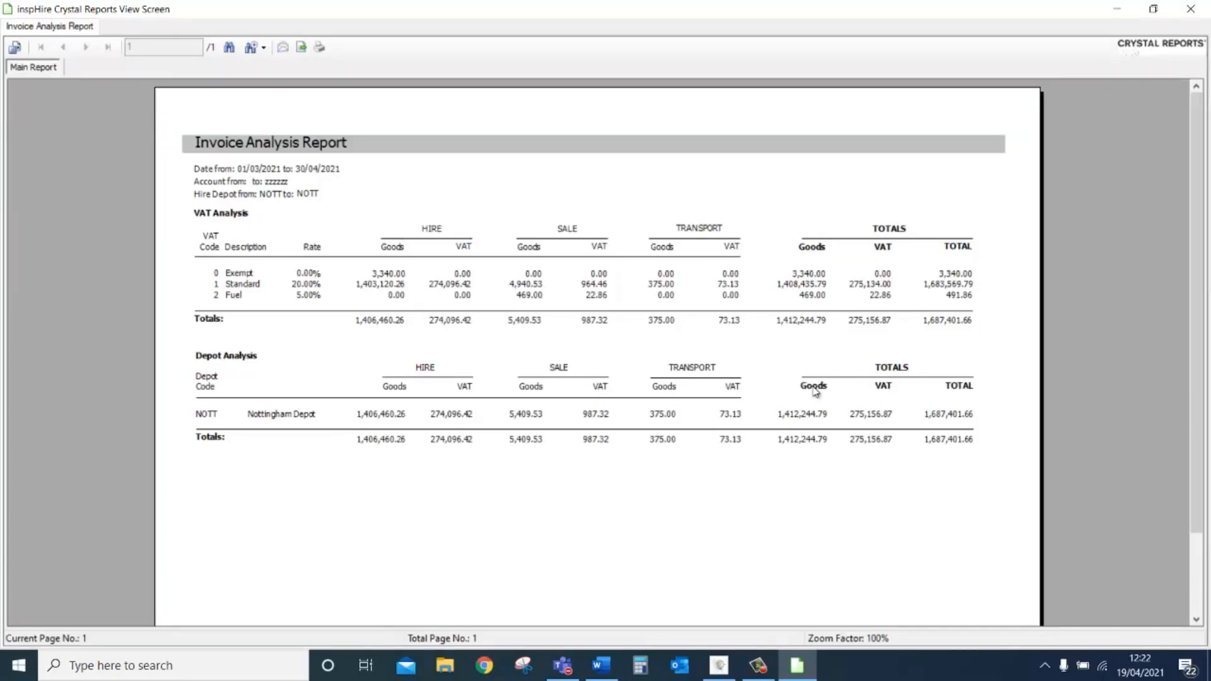
left_click(814, 388)
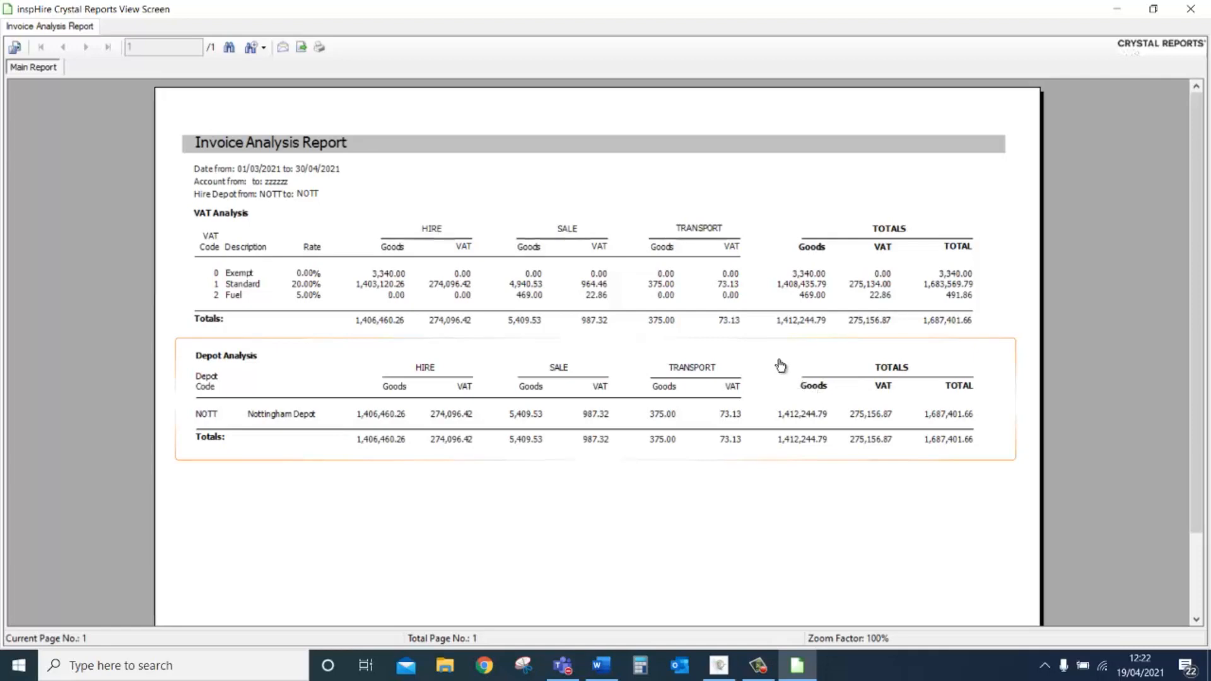
left_click(1189, 13)
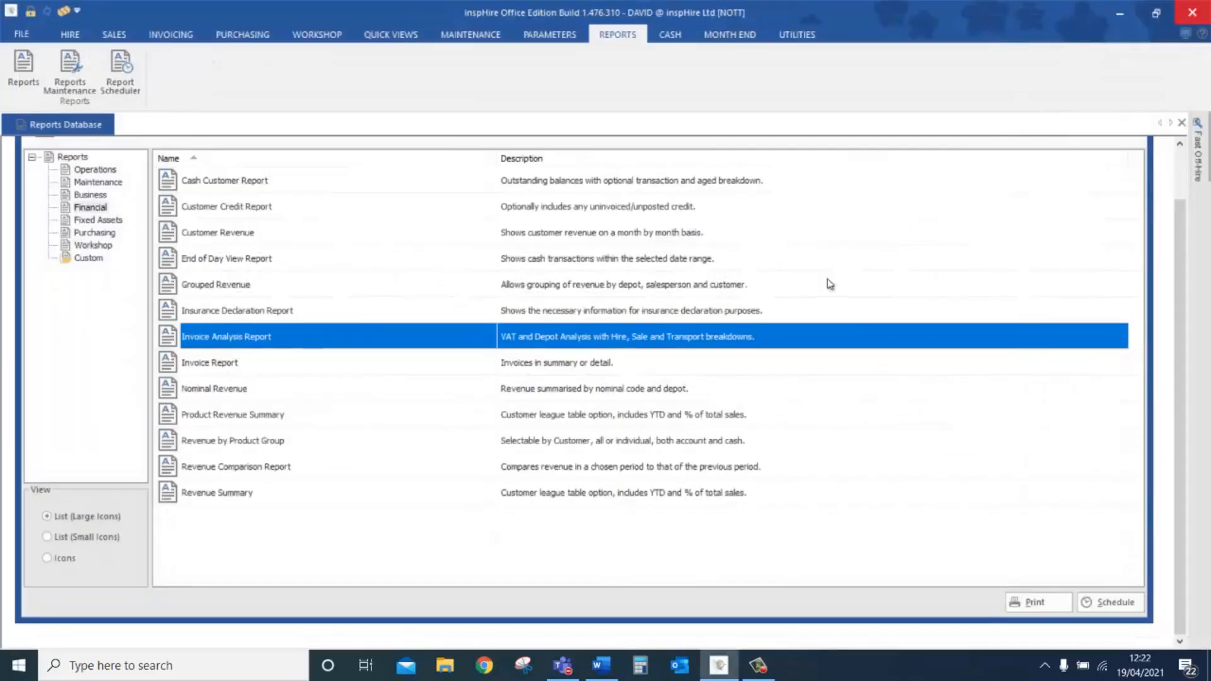